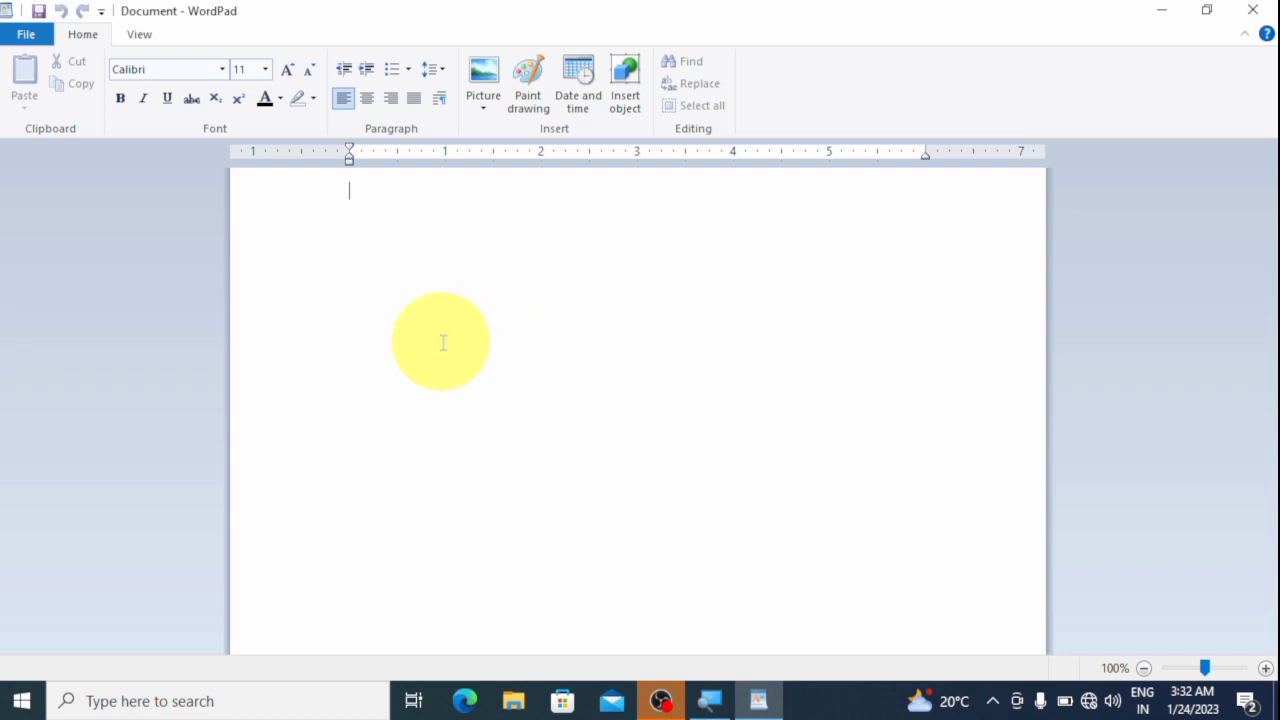
{"action": "left_click", "coordinate": [48, 38]}
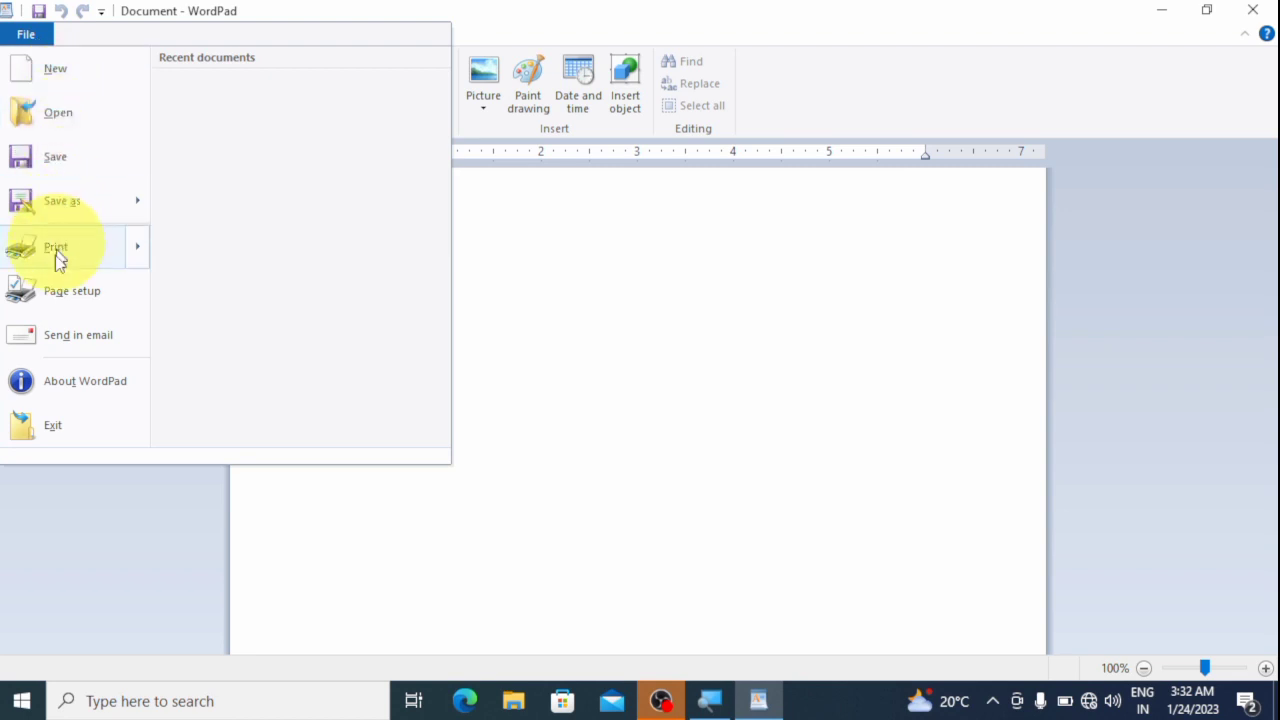
{"action": "mouse_move", "coordinate": [53, 259]}
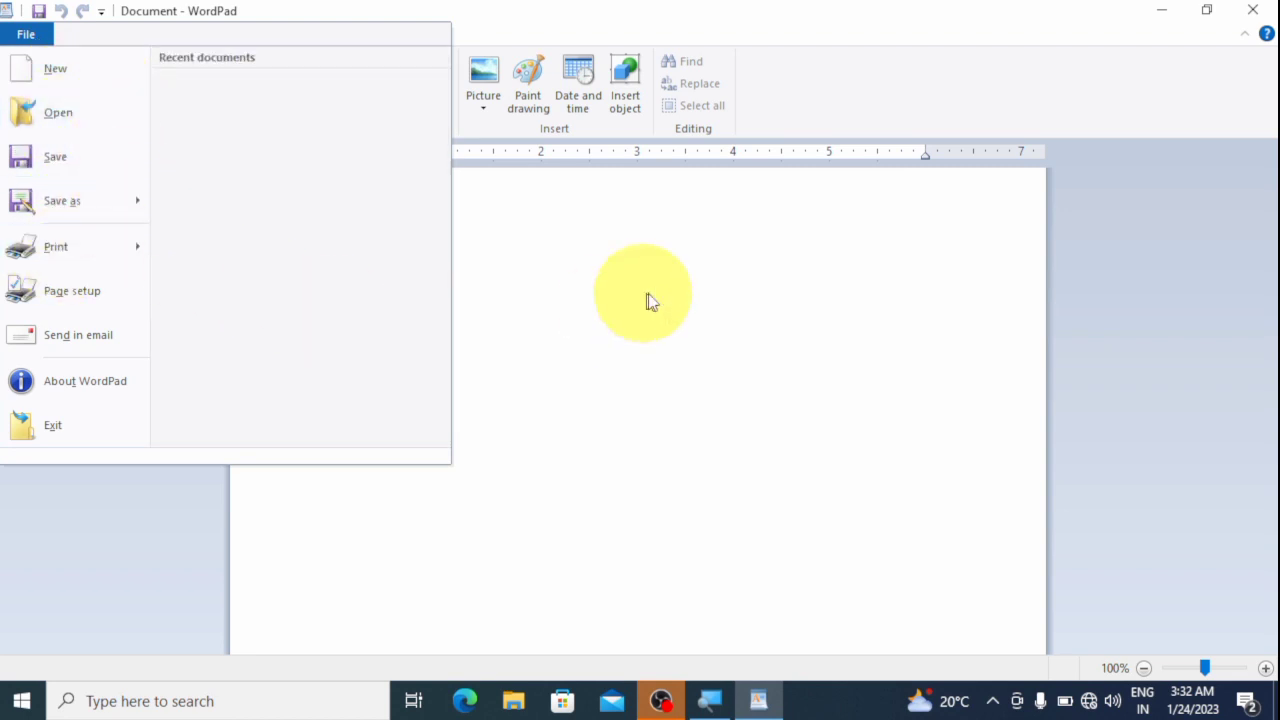
{"action": "left_click", "coordinate": [600, 288]}
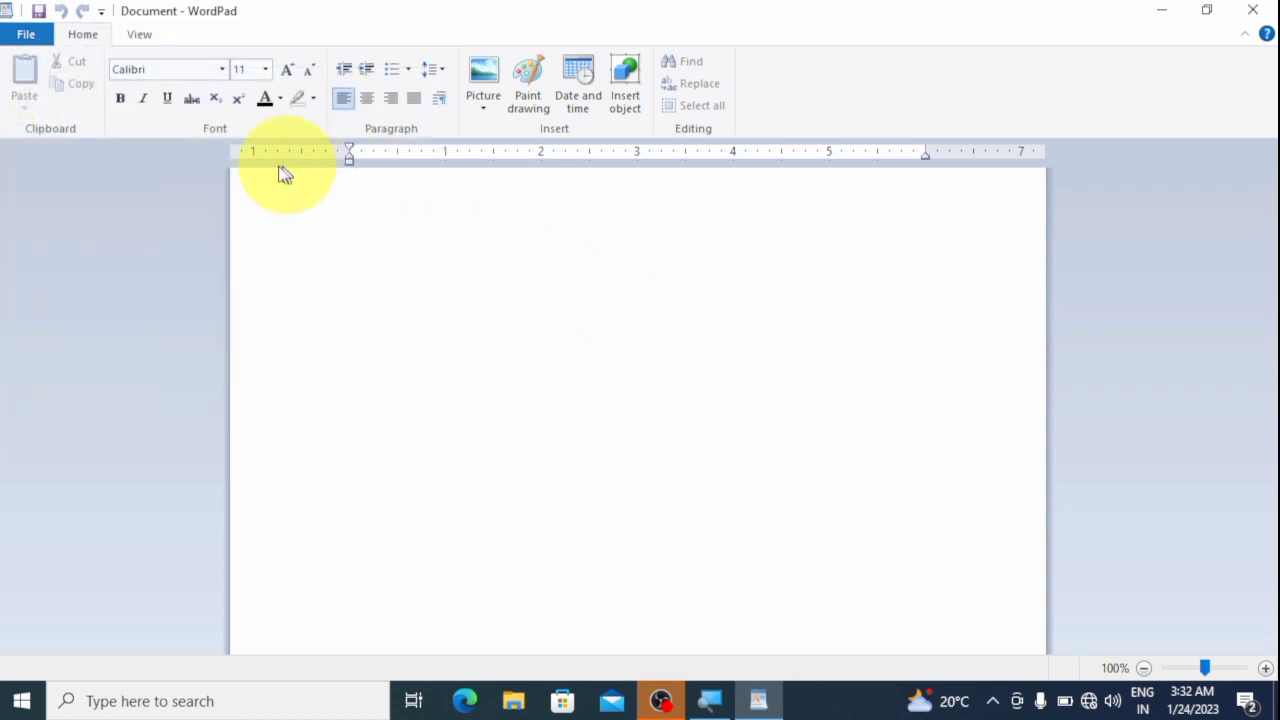
{"action": "left_click", "coordinate": [39, 40]}
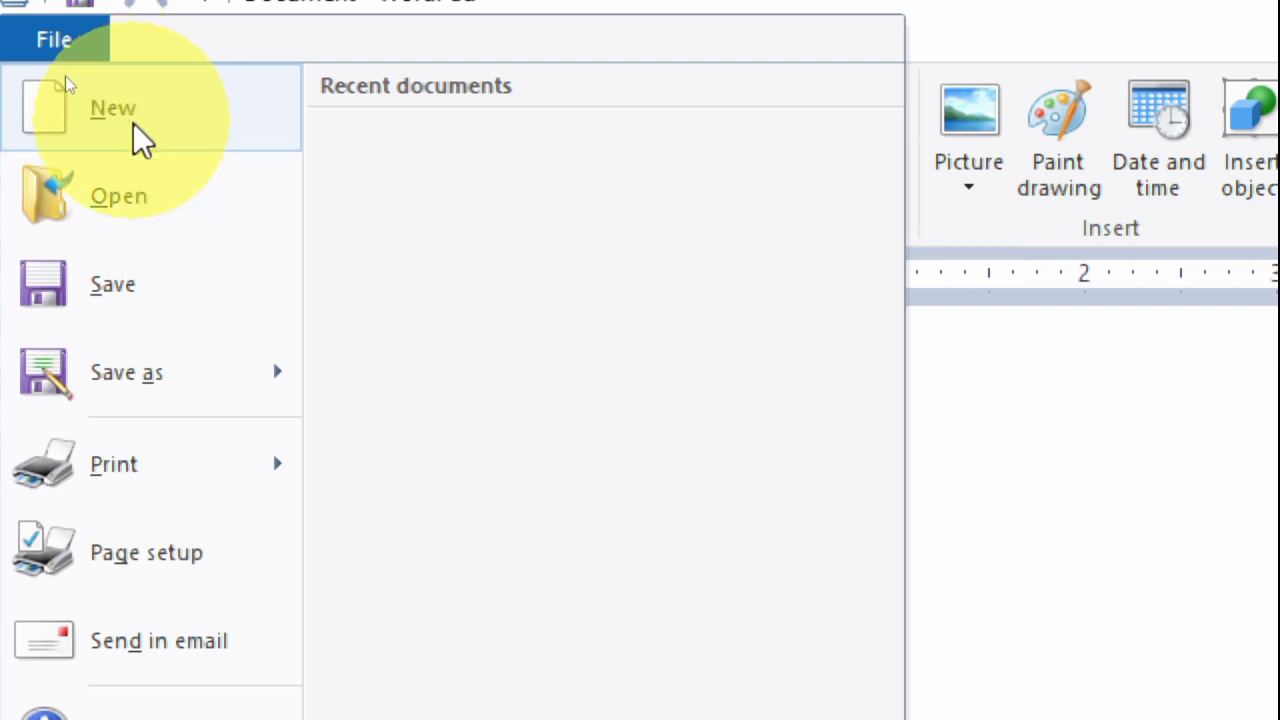
{"action": "left_click", "coordinate": [1160, 465]}
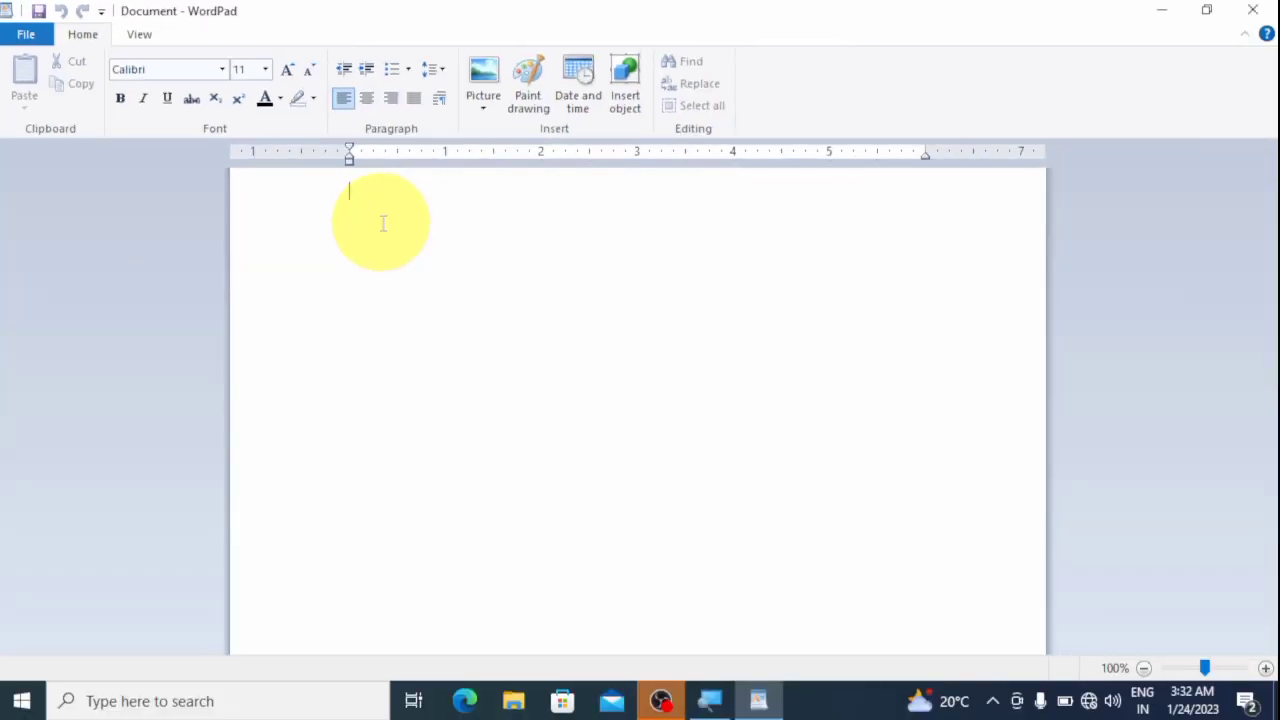
- Enter the text "aksjdkfo" in the blank document, and replace it with a new document without saving the changes
{"action": "type", "text": "aksjdkfo"}
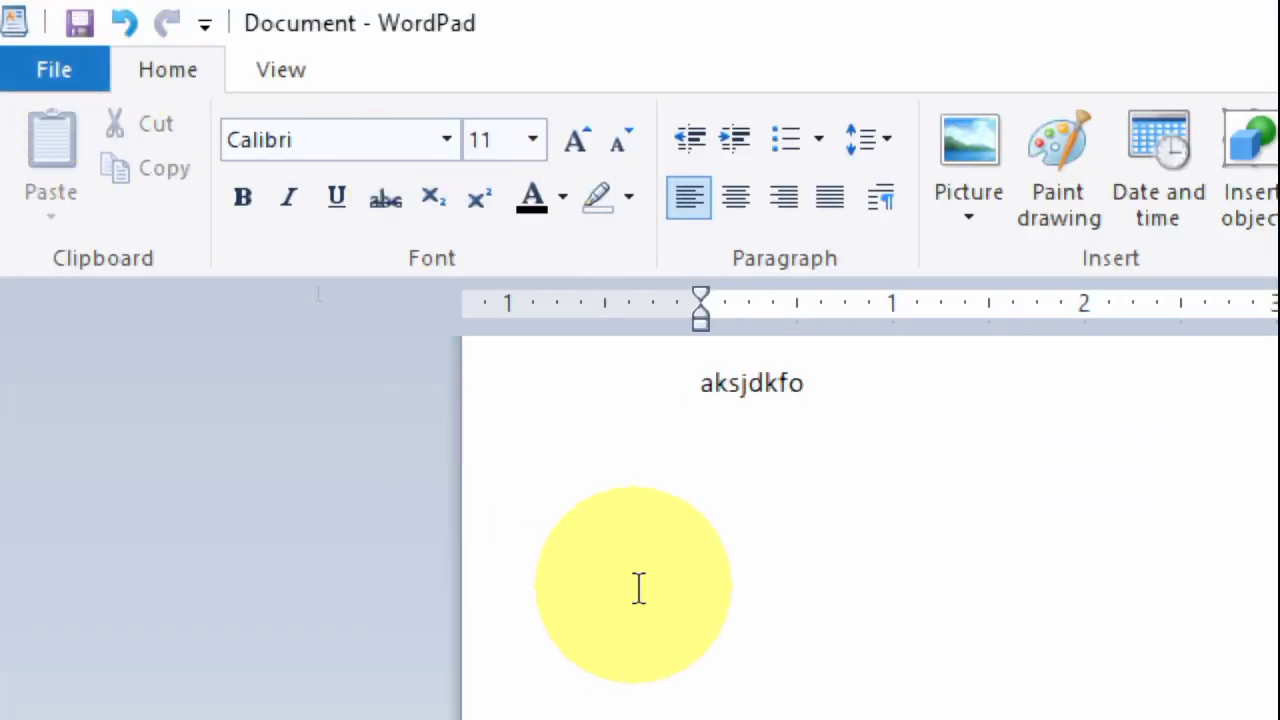
{"action": "left_click", "coordinate": [54, 69]}
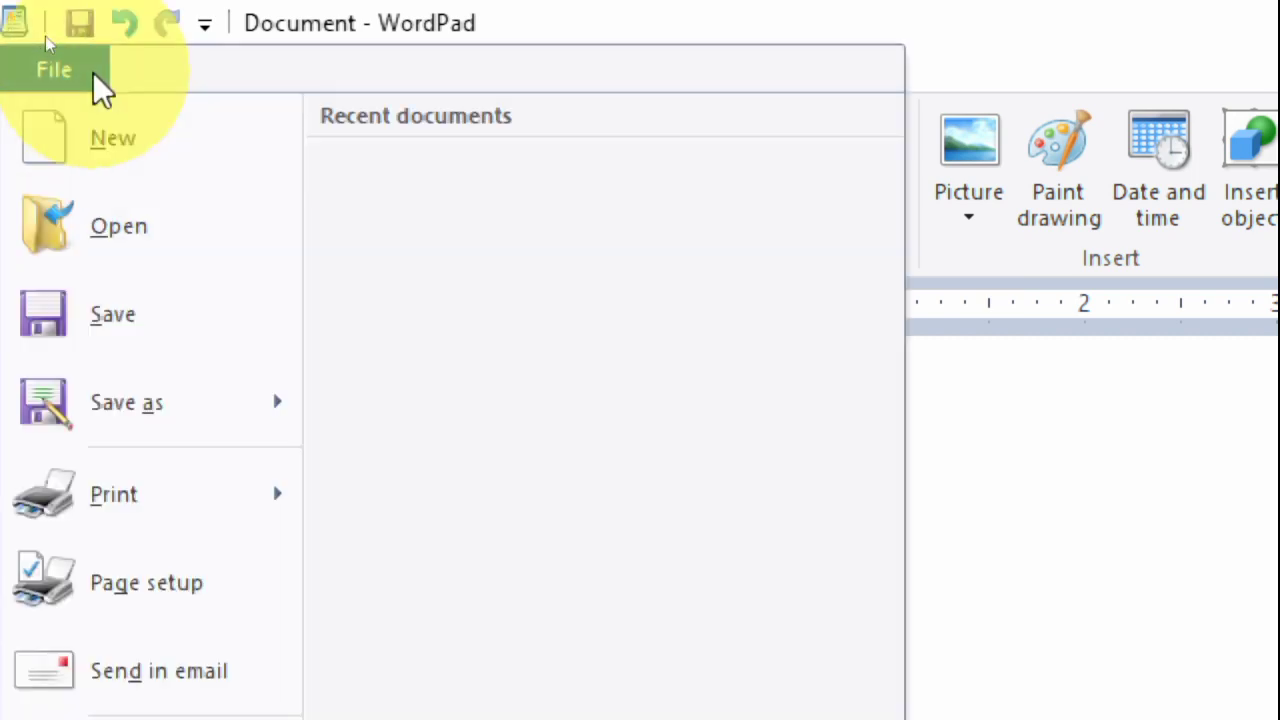
{"action": "left_click", "coordinate": [117, 152]}
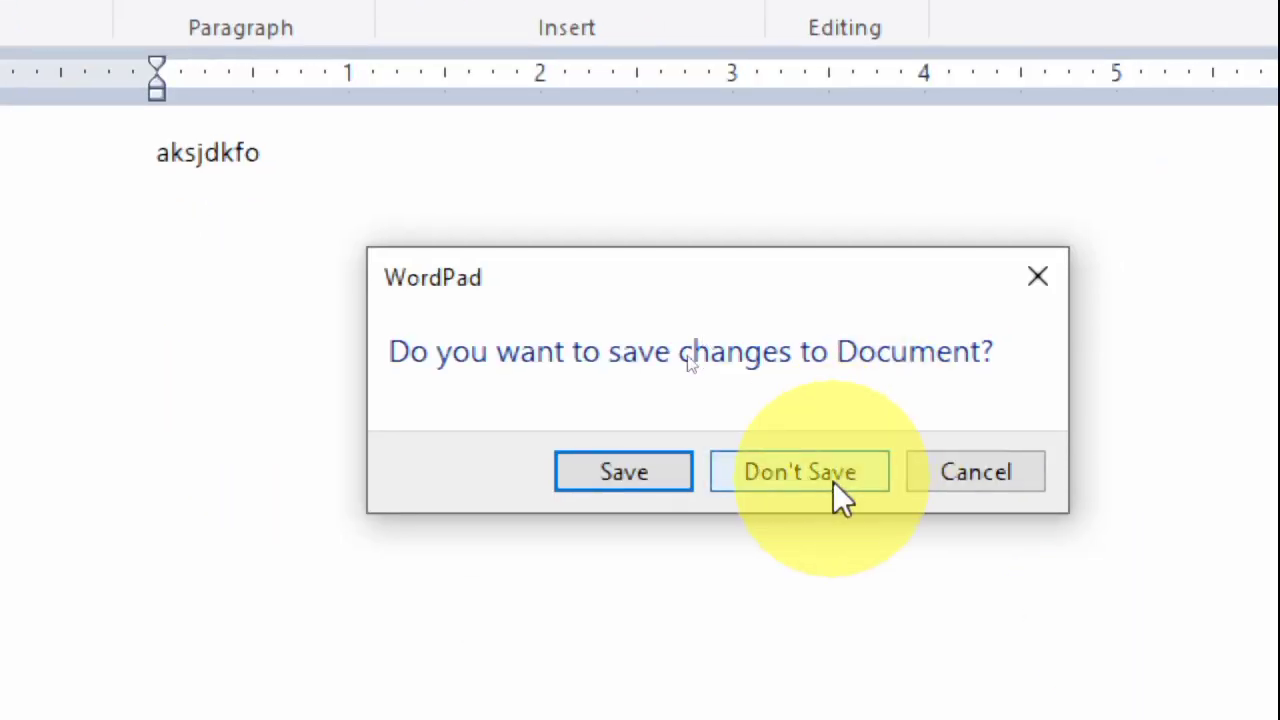
{"action": "left_click", "coordinate": [833, 481]}
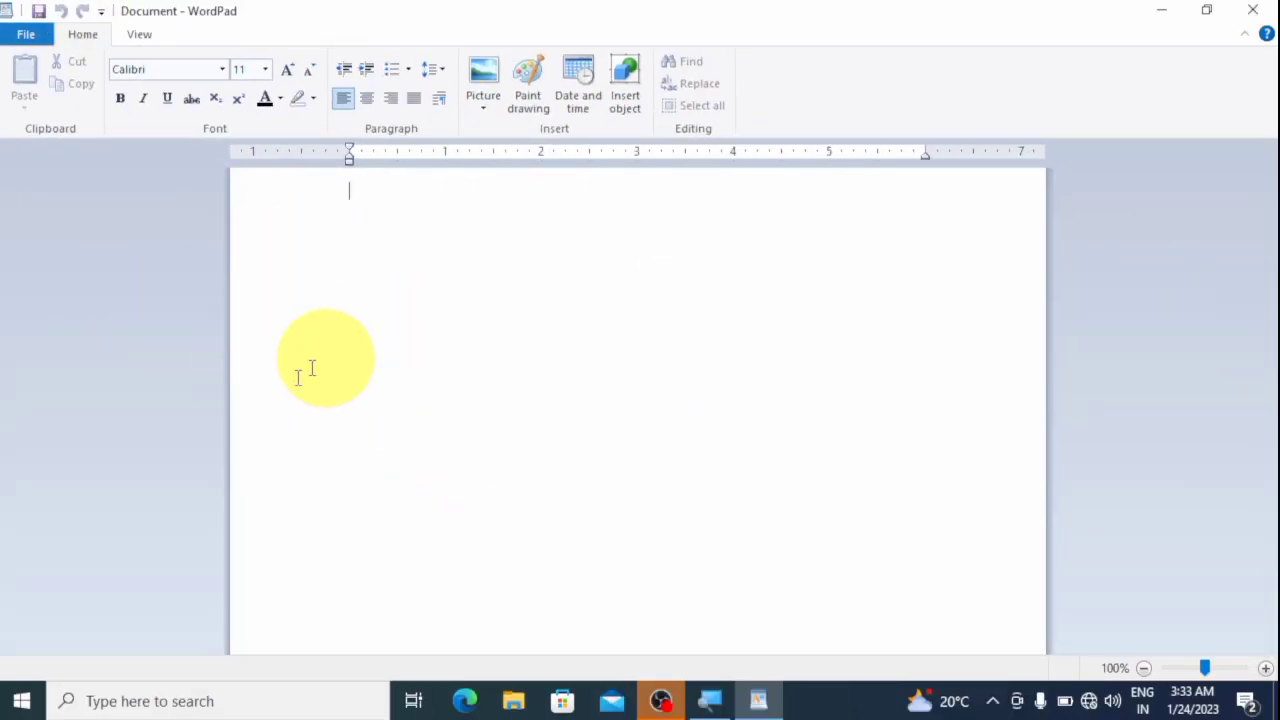
- Open the existing document "Raj computer cargo" from the Documents folder
{"action": "left_click", "coordinate": [47, 34]}
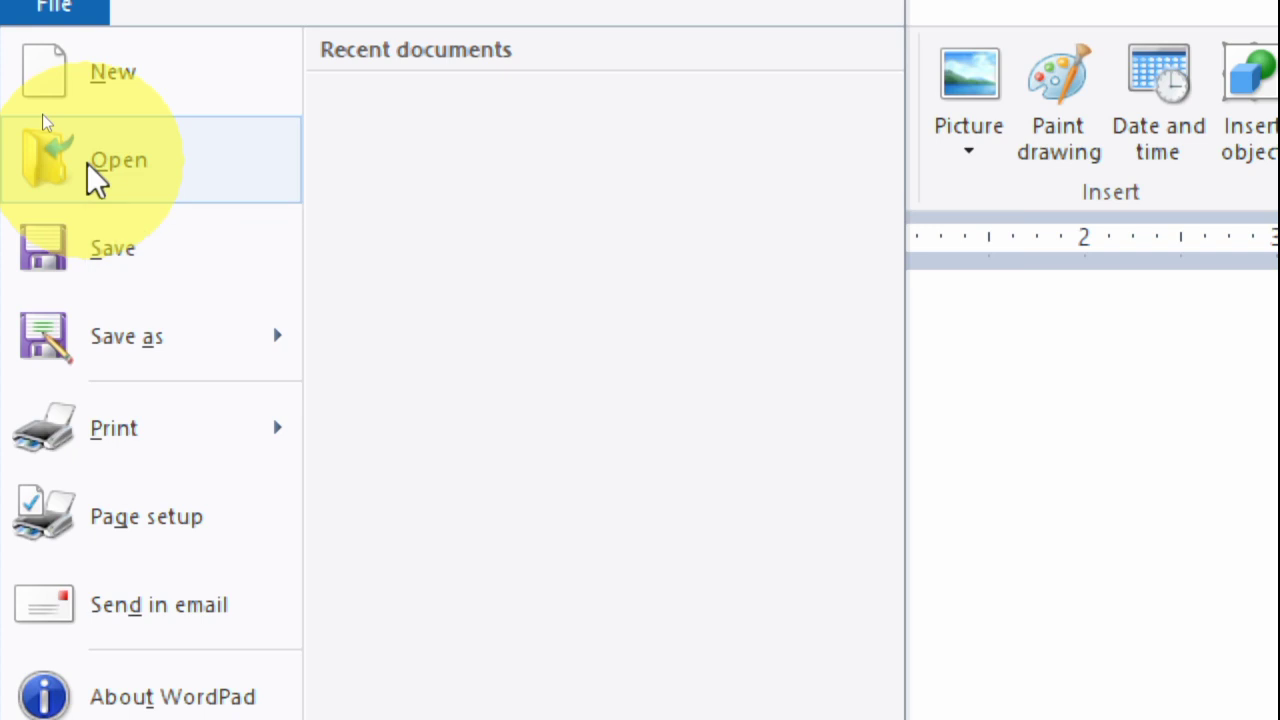
{"action": "left_click", "coordinate": [931, 440]}
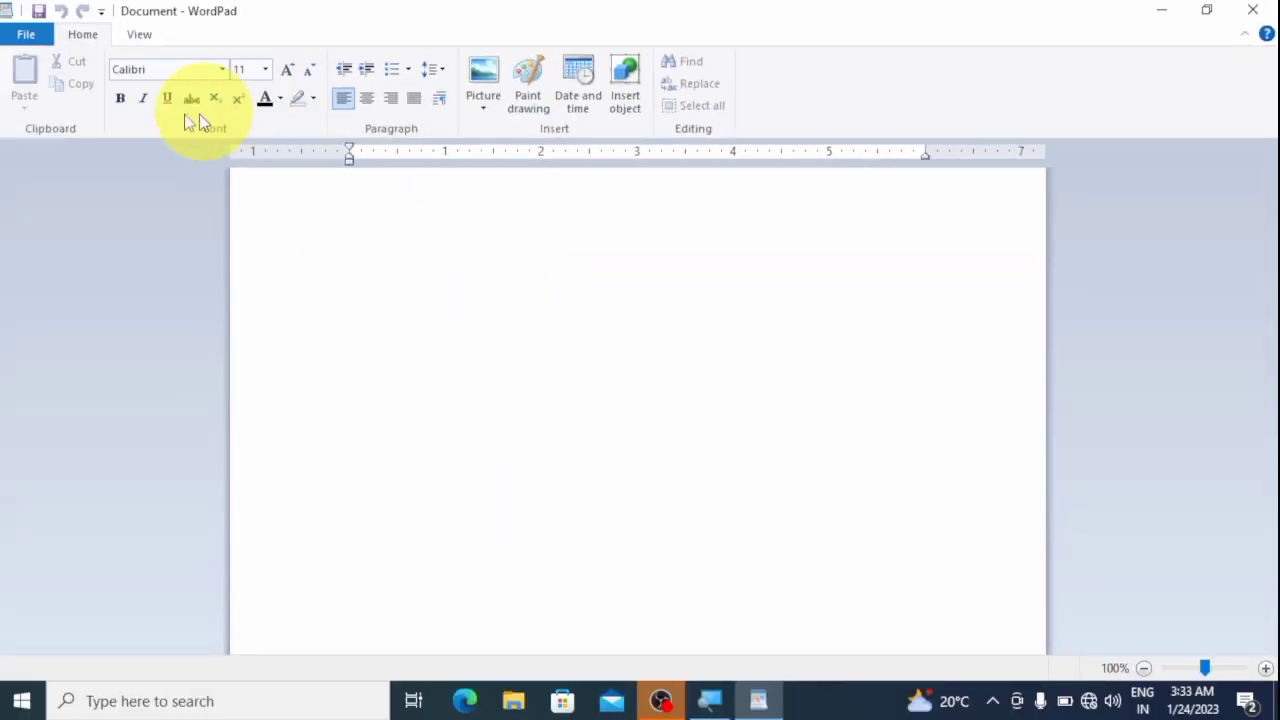
{"action": "left_click", "coordinate": [36, 37]}
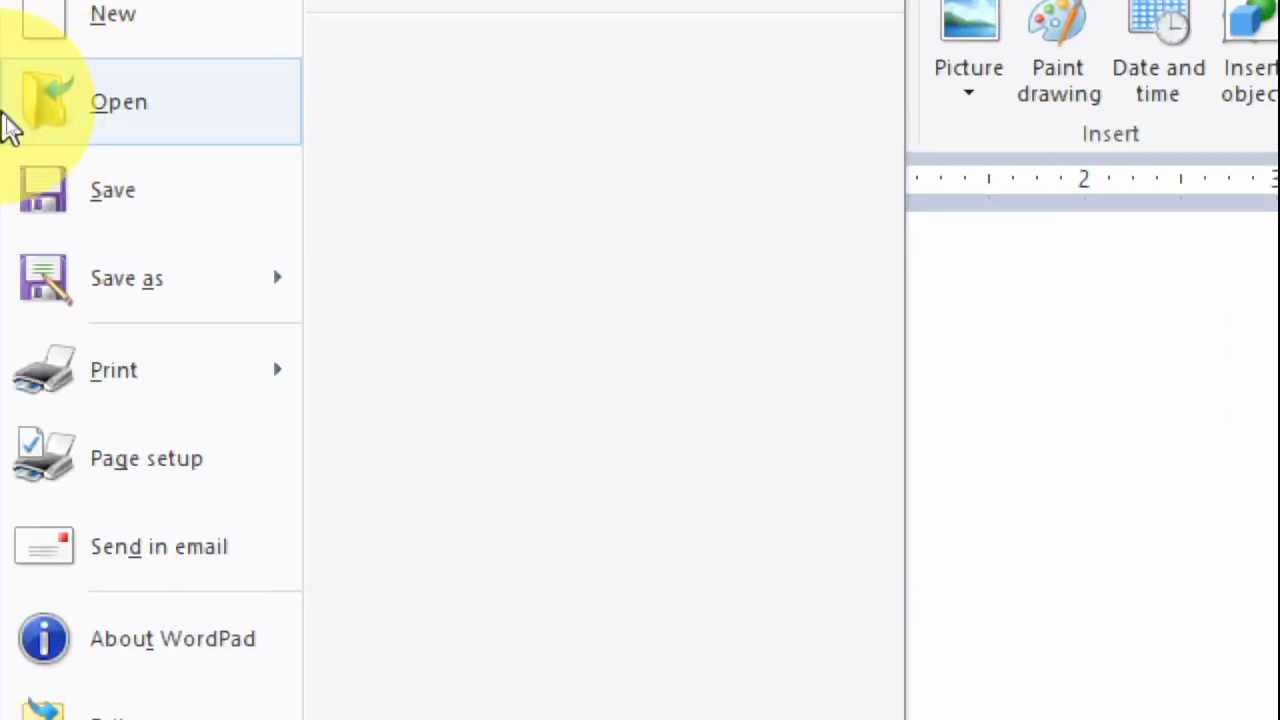
{"action": "left_click", "coordinate": [200, 114]}
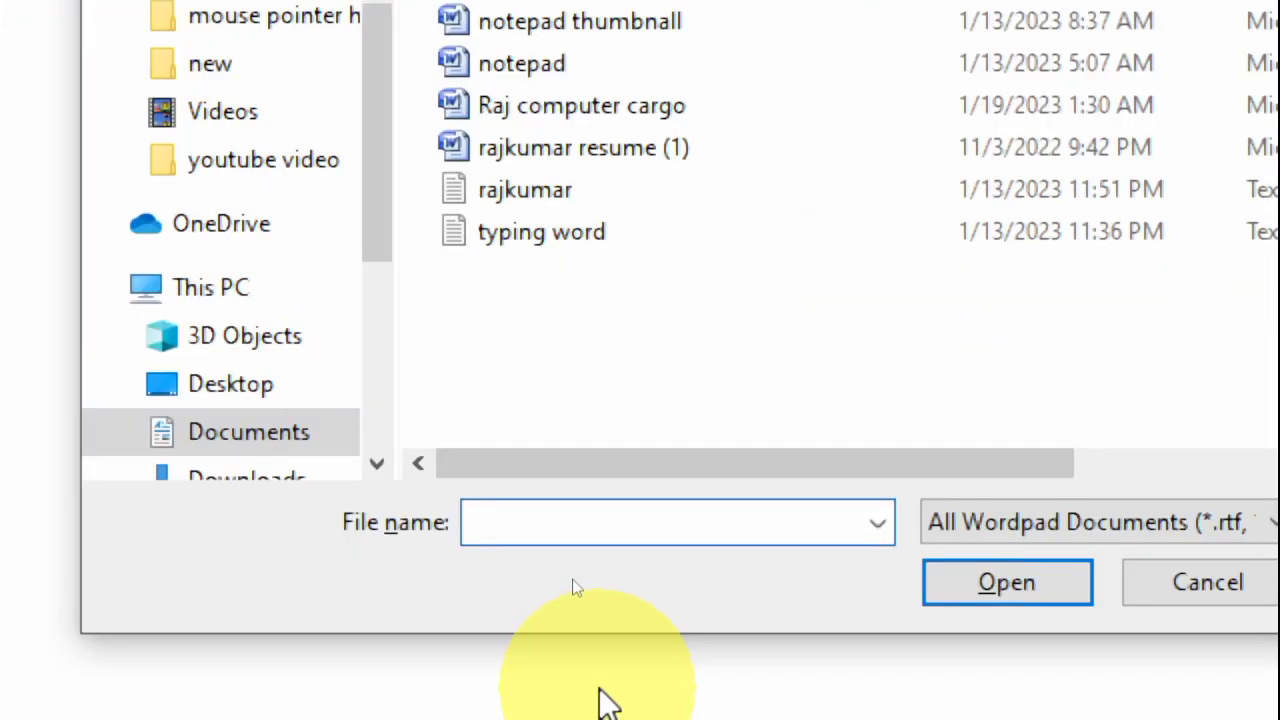
{"action": "left_click", "coordinate": [508, 719]}
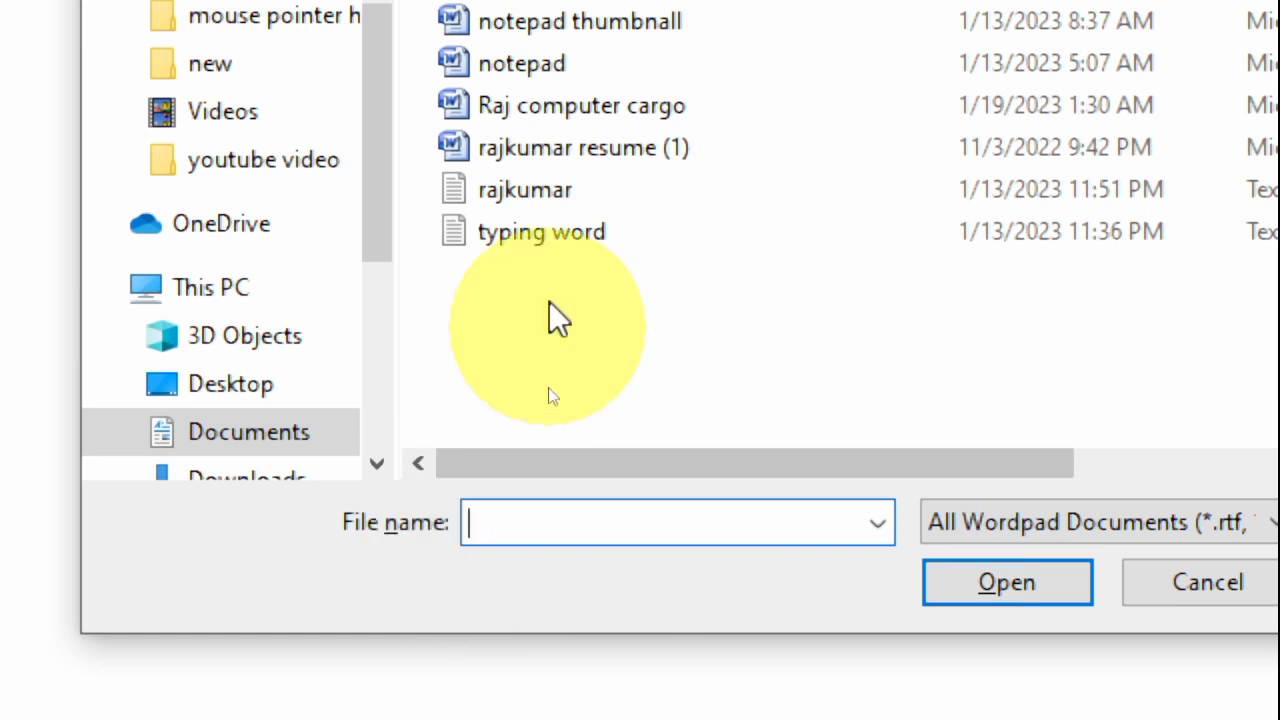
{"action": "left_click", "coordinate": [565, 128]}
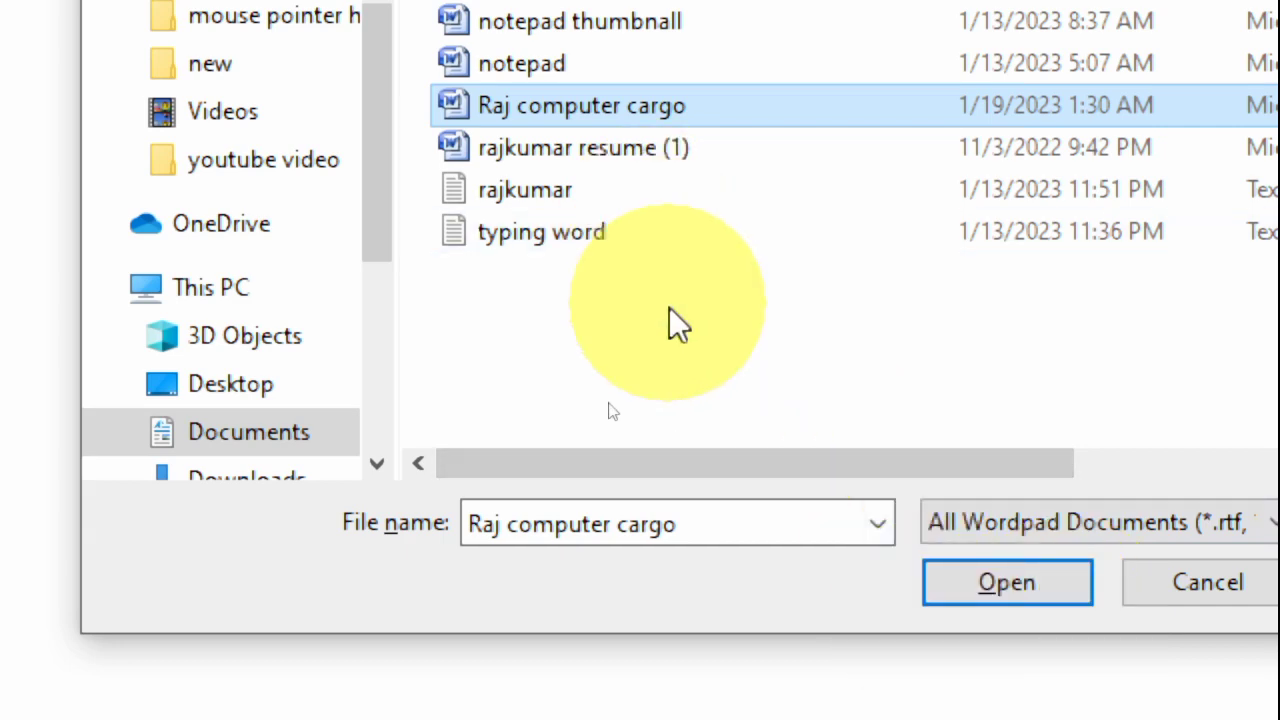
{"action": "left_click", "coordinate": [1008, 590]}
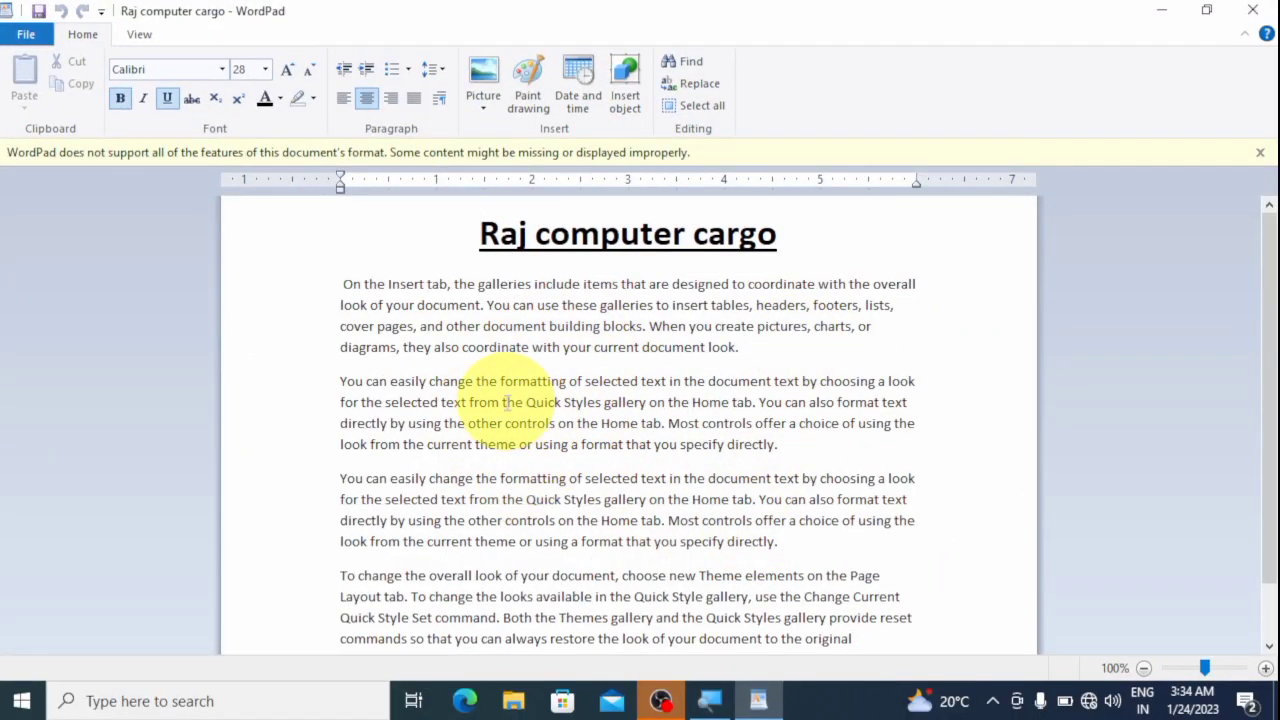
- Start a new blank document and enter the text "alkjskdjfiuoisdukfjk"
{"action": "left_click", "coordinate": [24, 36]}
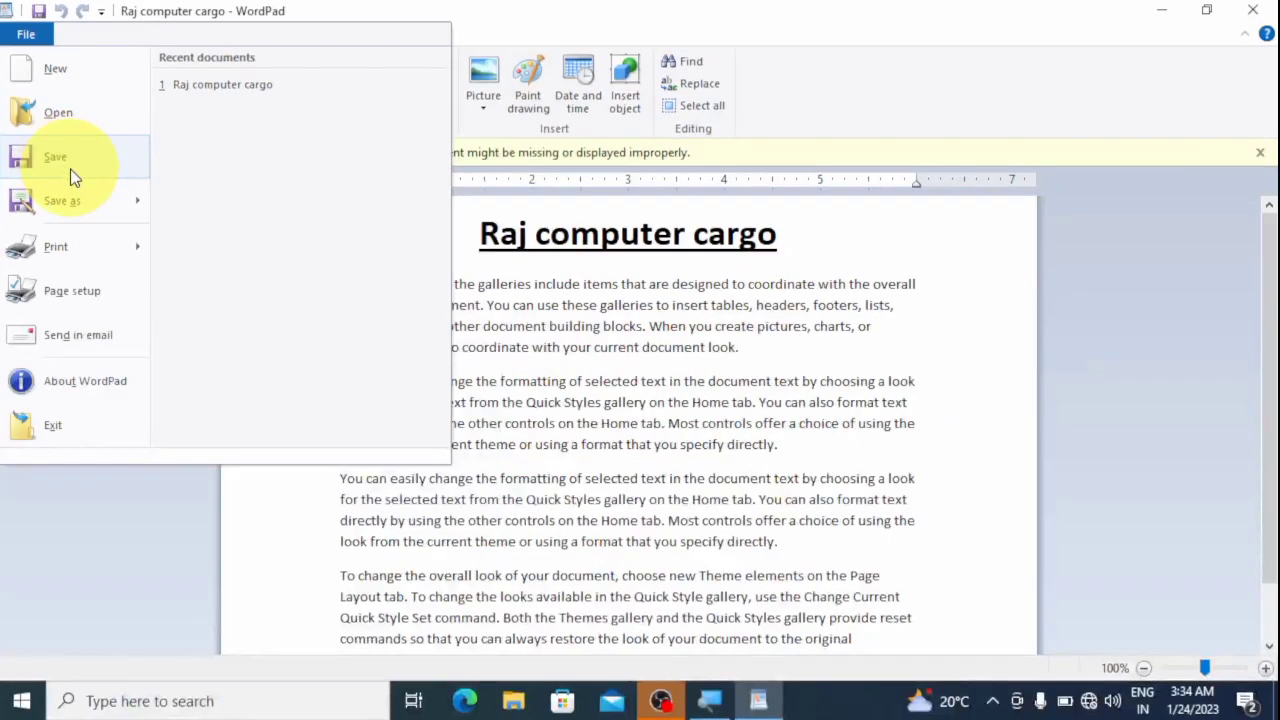
{"action": "left_click", "coordinate": [1062, 632]}
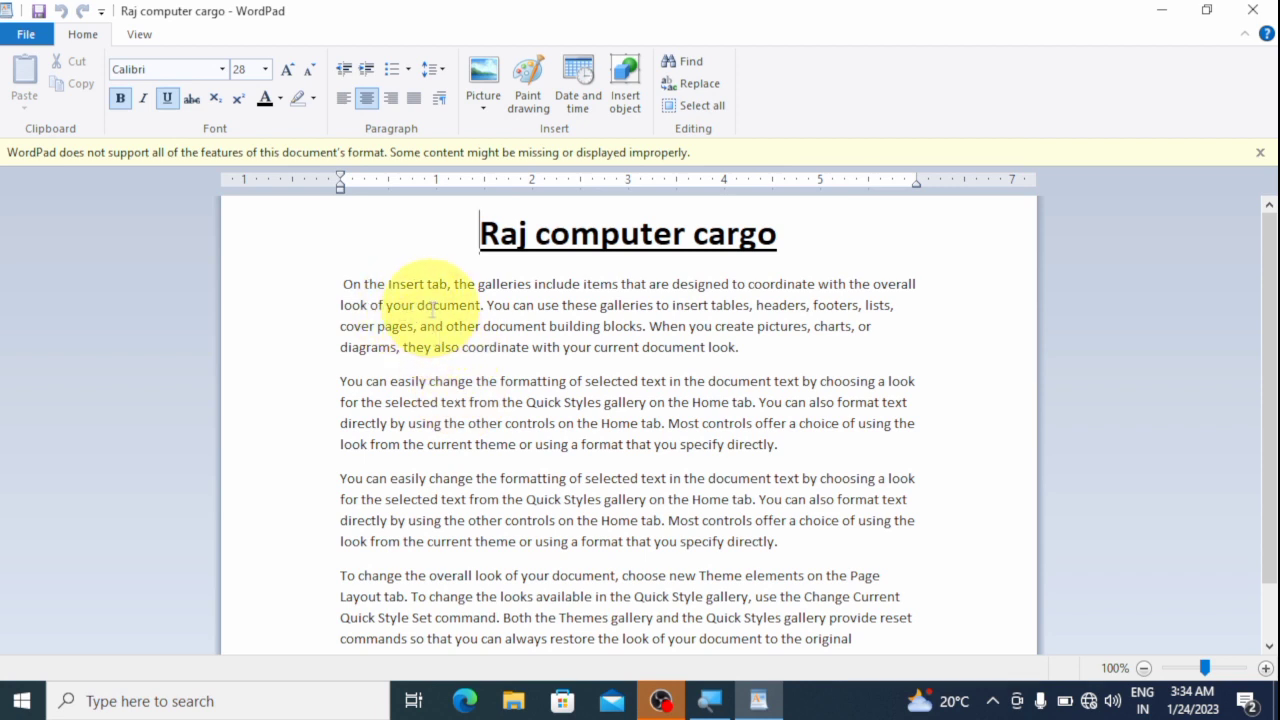
{"action": "key", "text": "ctrl+n"}
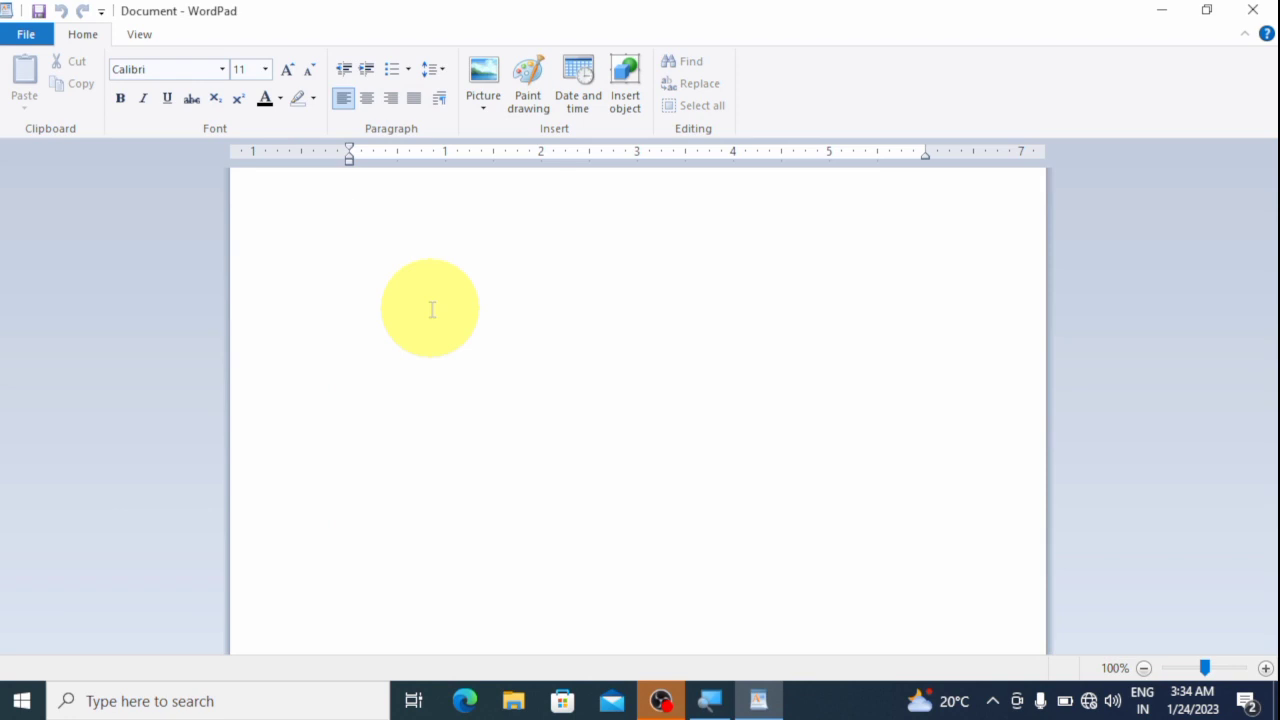
{"action": "type", "text": "alkjskdjfiuoisdukfjk"}
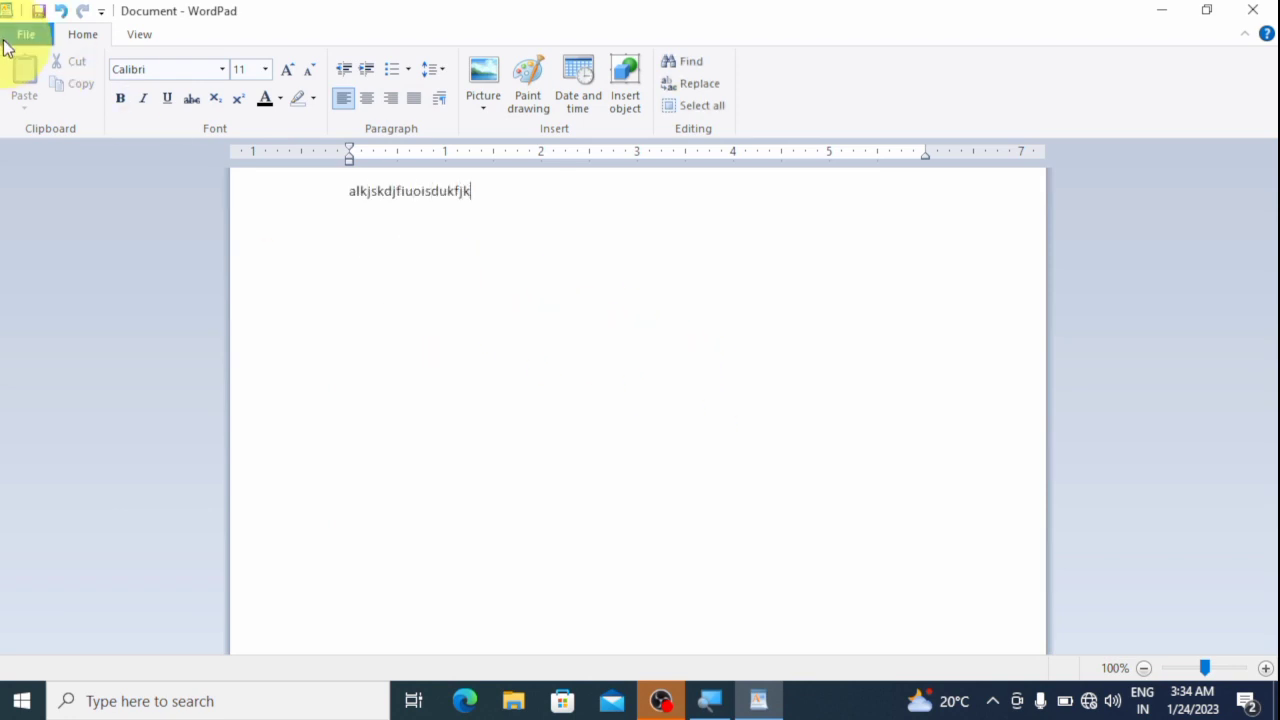
- Save the new document as "Document" in the Documents folder in Office Open XML Document format
{"action": "left_click", "coordinate": [30, 35]}
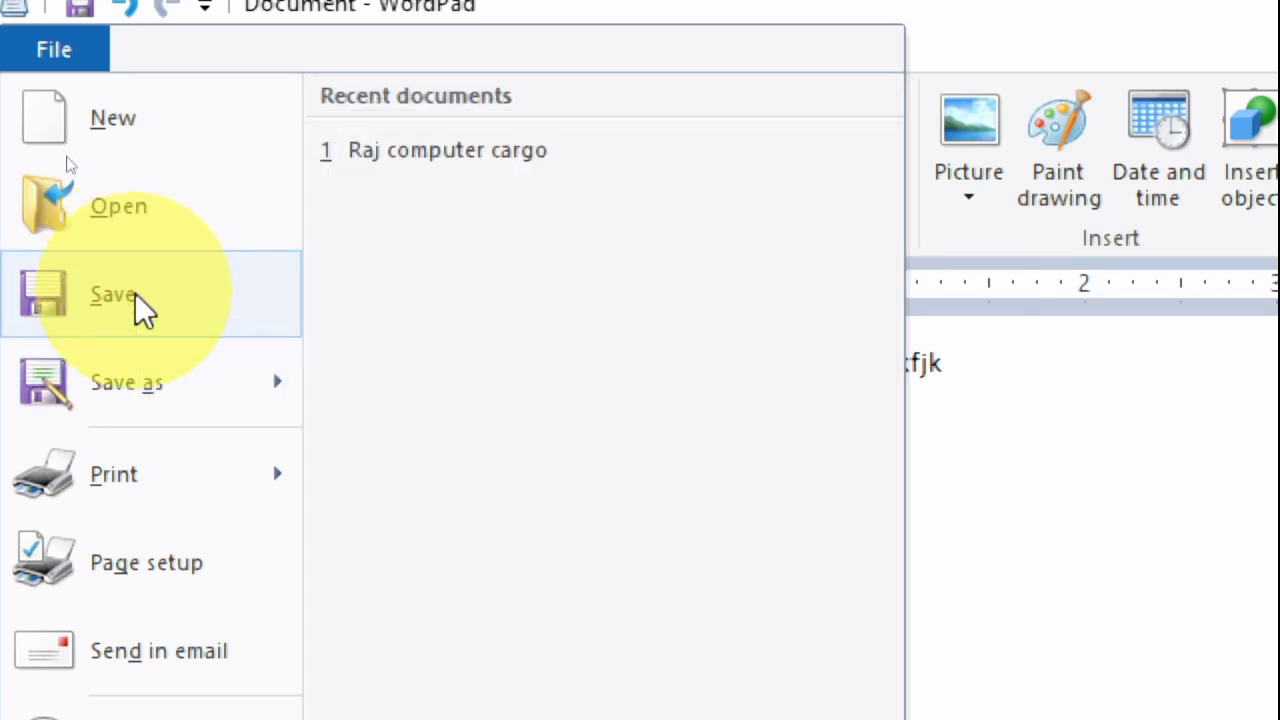
{"action": "left_click", "coordinate": [135, 293]}
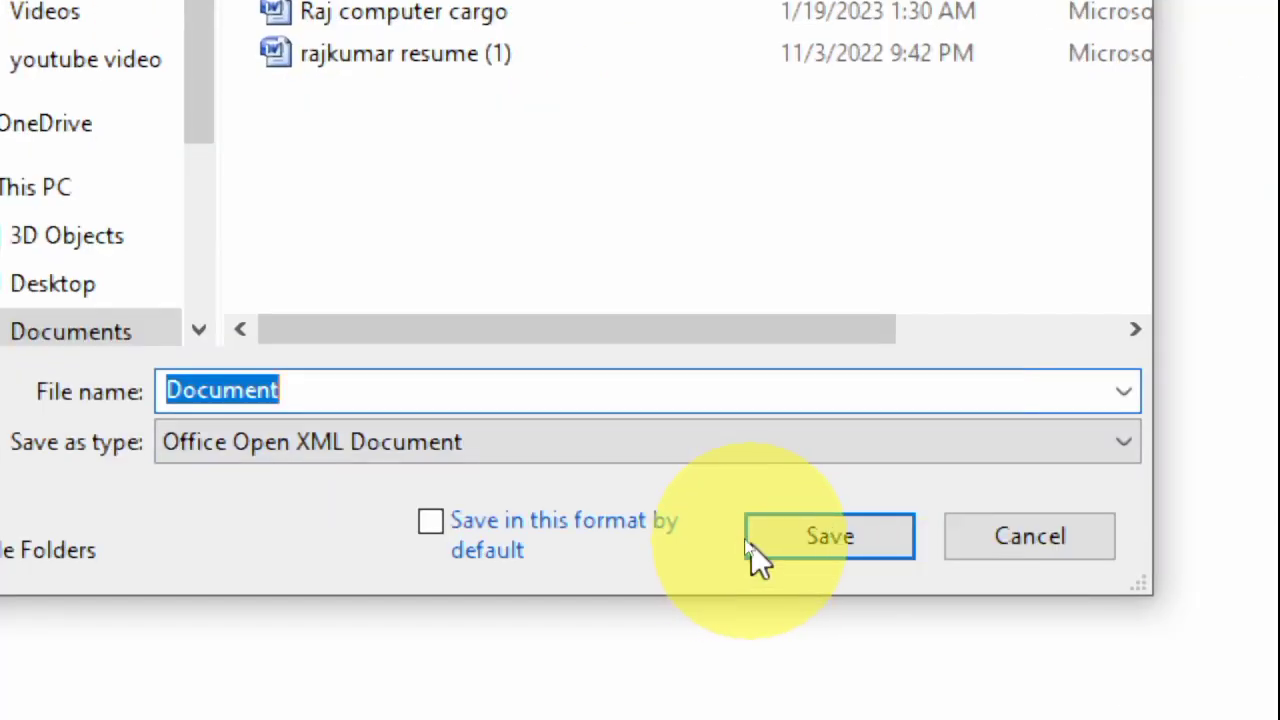
{"action": "left_click", "coordinate": [803, 533]}
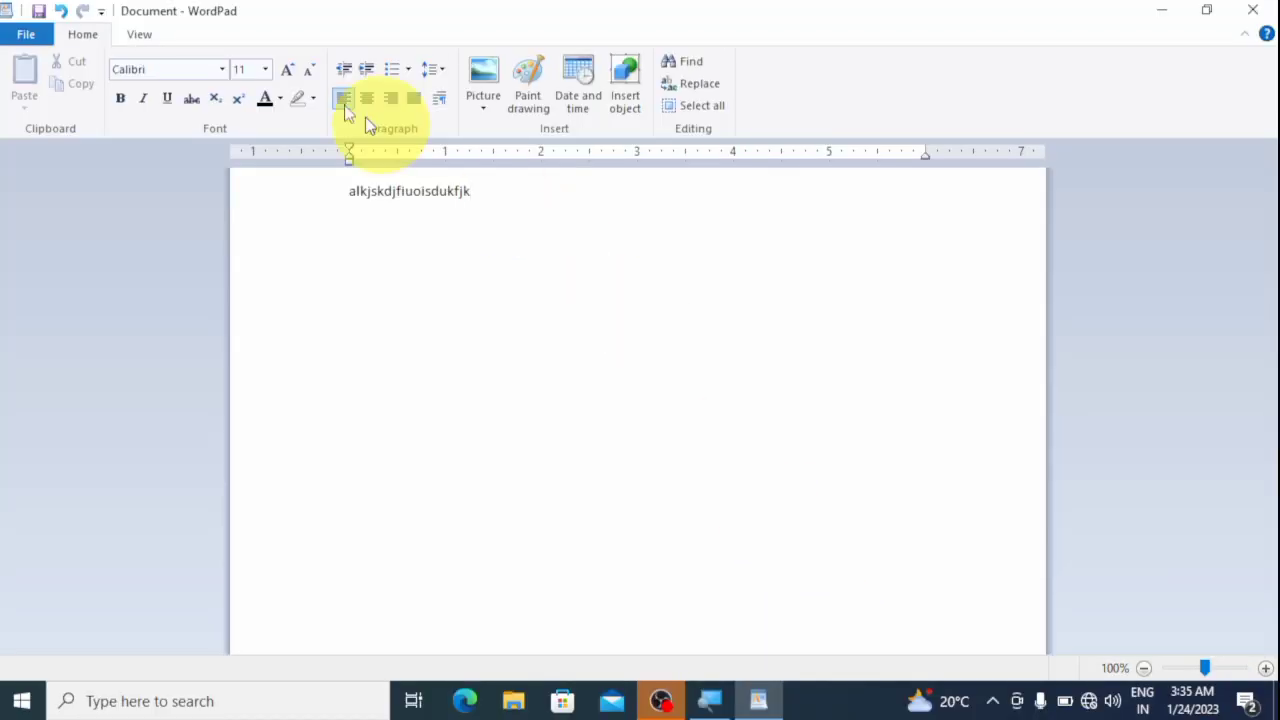
- Examine the available Save as formats and the Page Setup options for paper size, orientation, margins and page numbers
{"action": "left_click", "coordinate": [25, 40]}
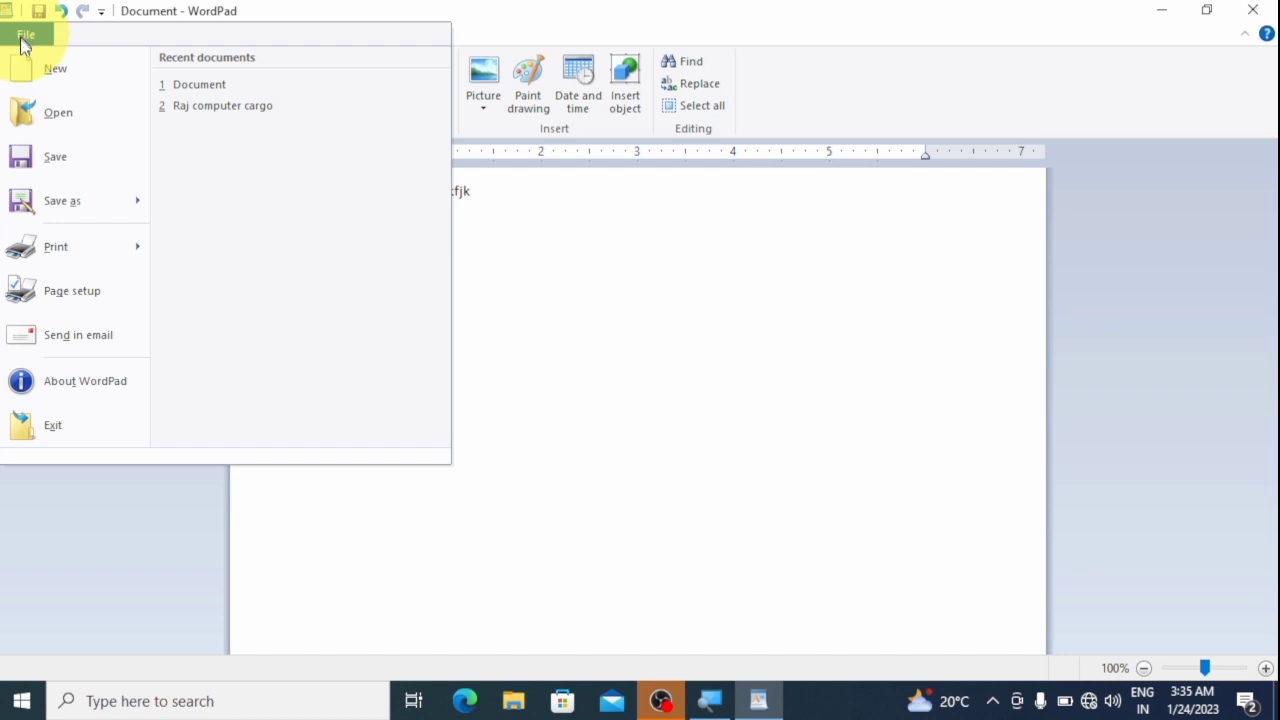
{"action": "mouse_move", "coordinate": [70, 208]}
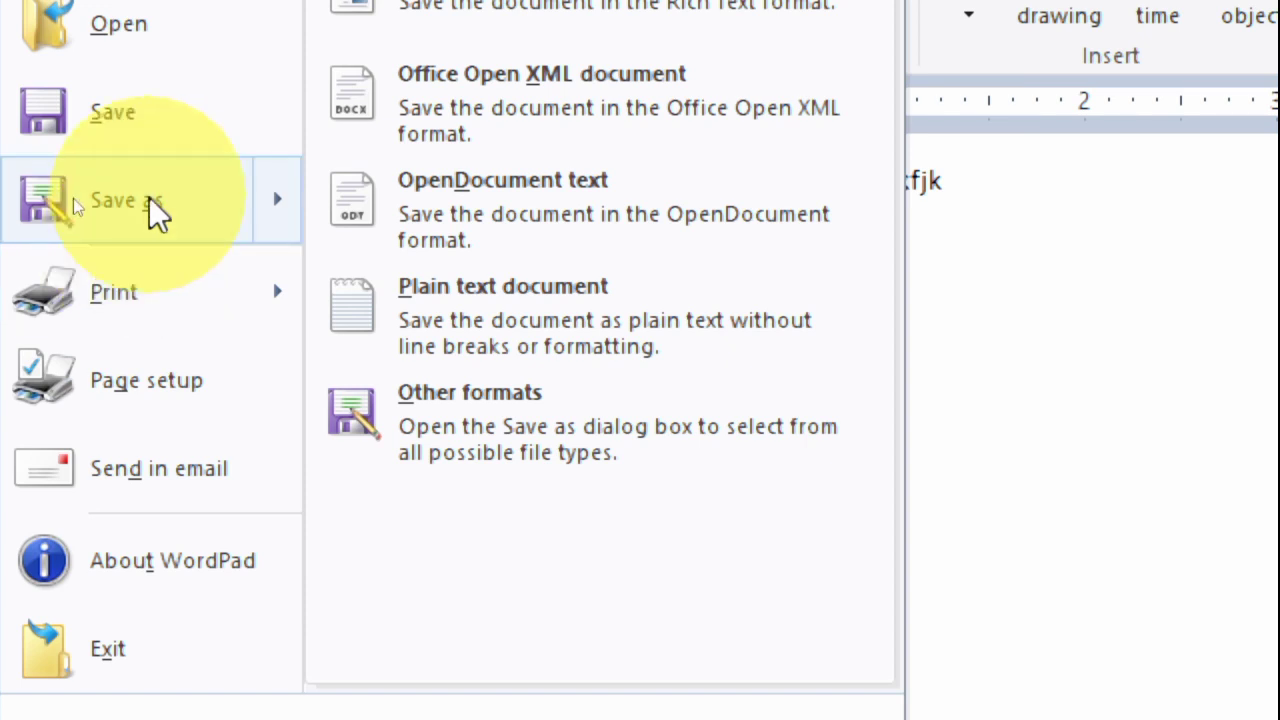
{"action": "mouse_move", "coordinate": [153, 305]}
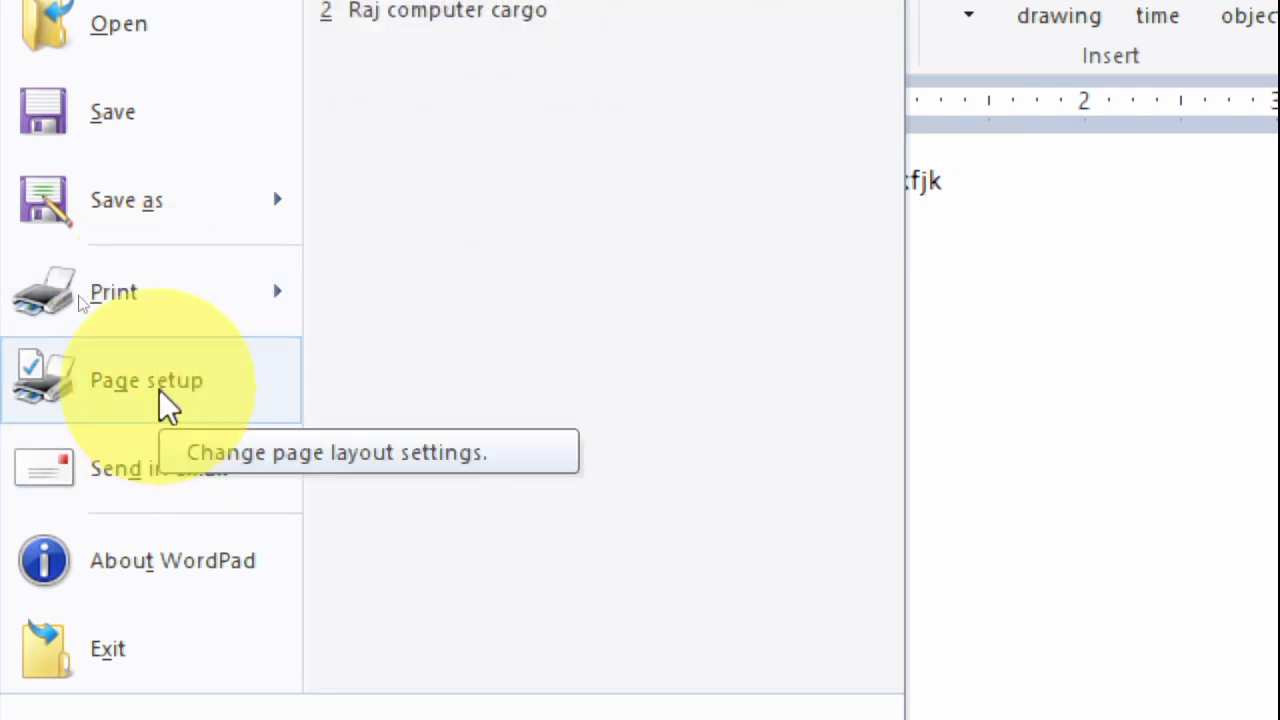
{"action": "left_click", "coordinate": [160, 392]}
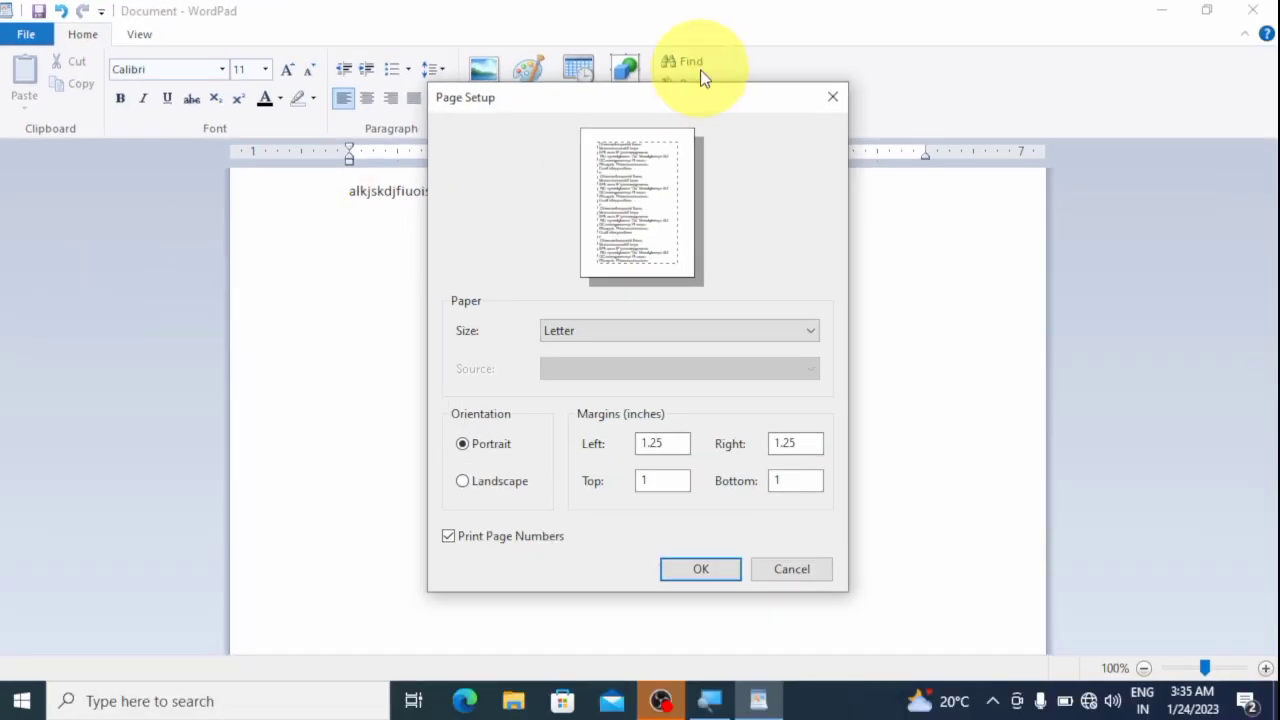
{"action": "left_click", "coordinate": [832, 96]}
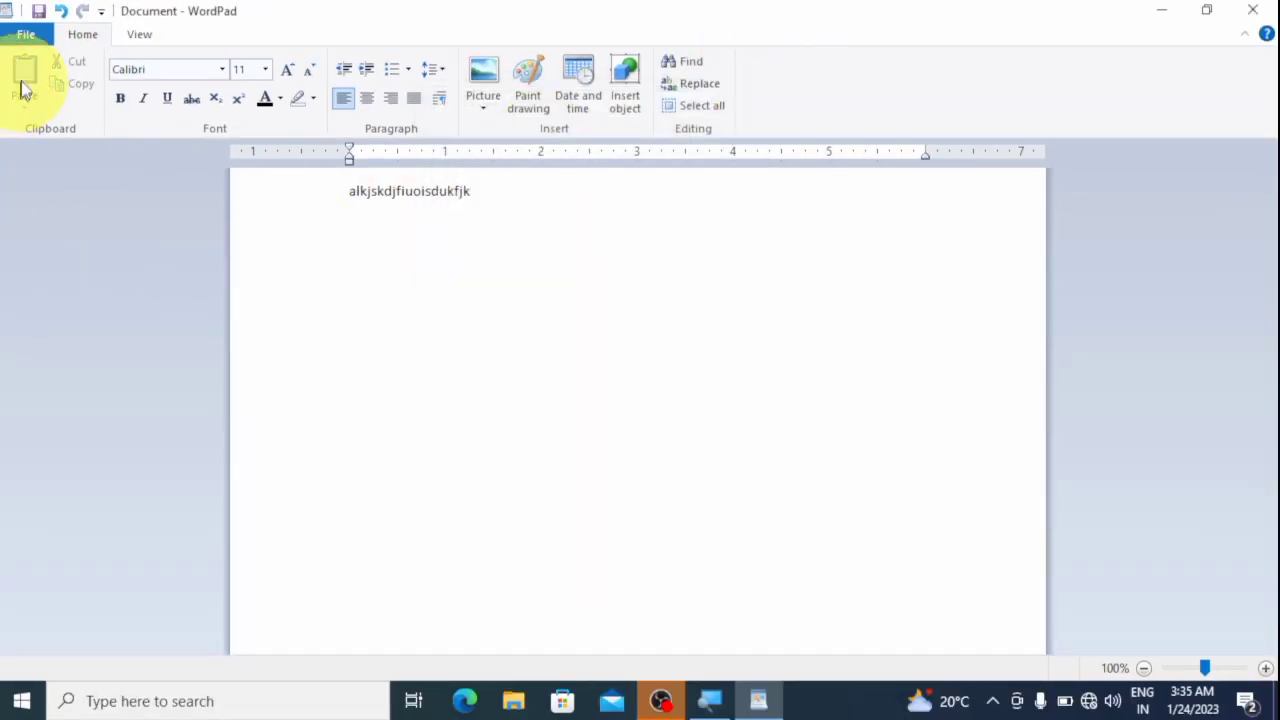
{"action": "left_click", "coordinate": [30, 33]}
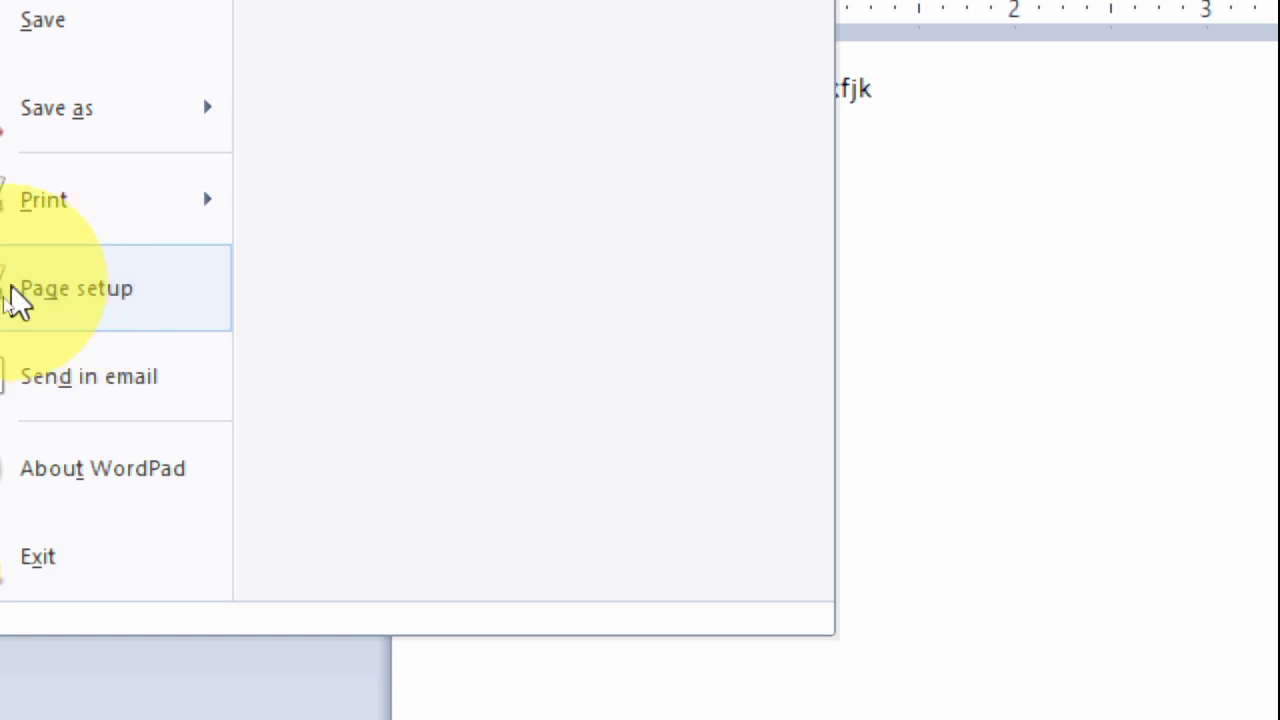
{"action": "left_click", "coordinate": [78, 285]}
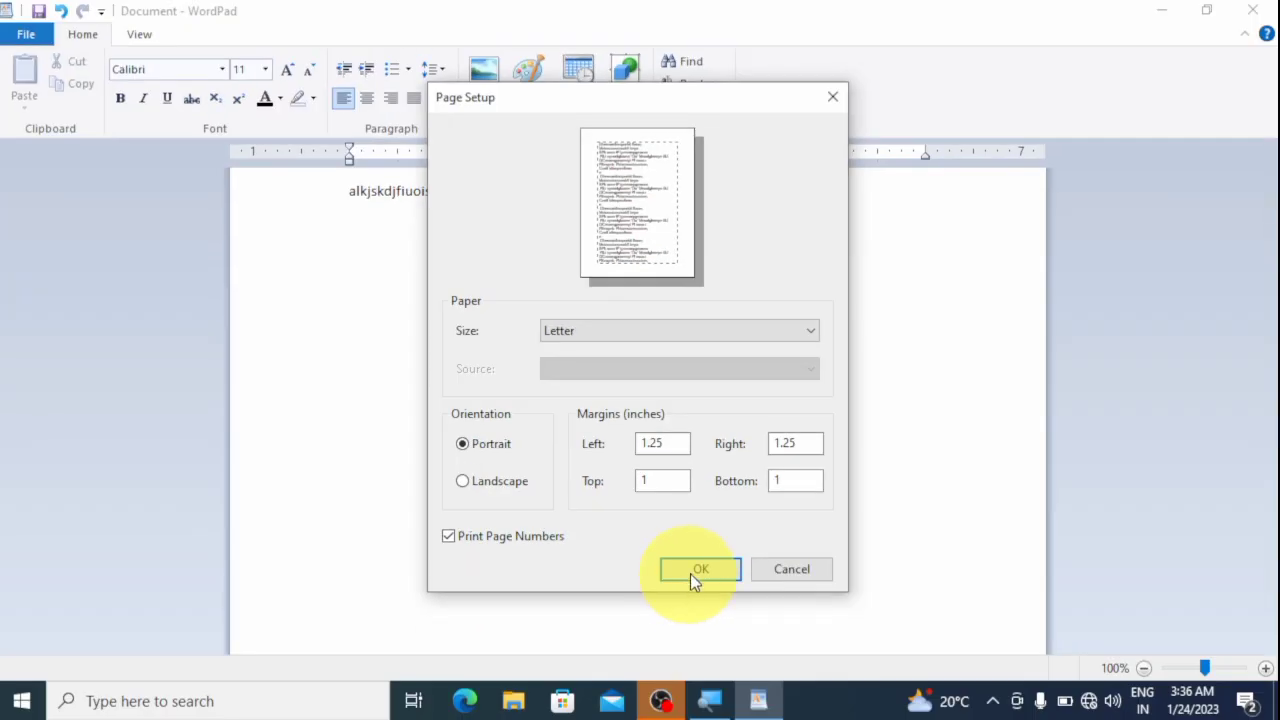
{"action": "left_click", "coordinate": [845, 101]}
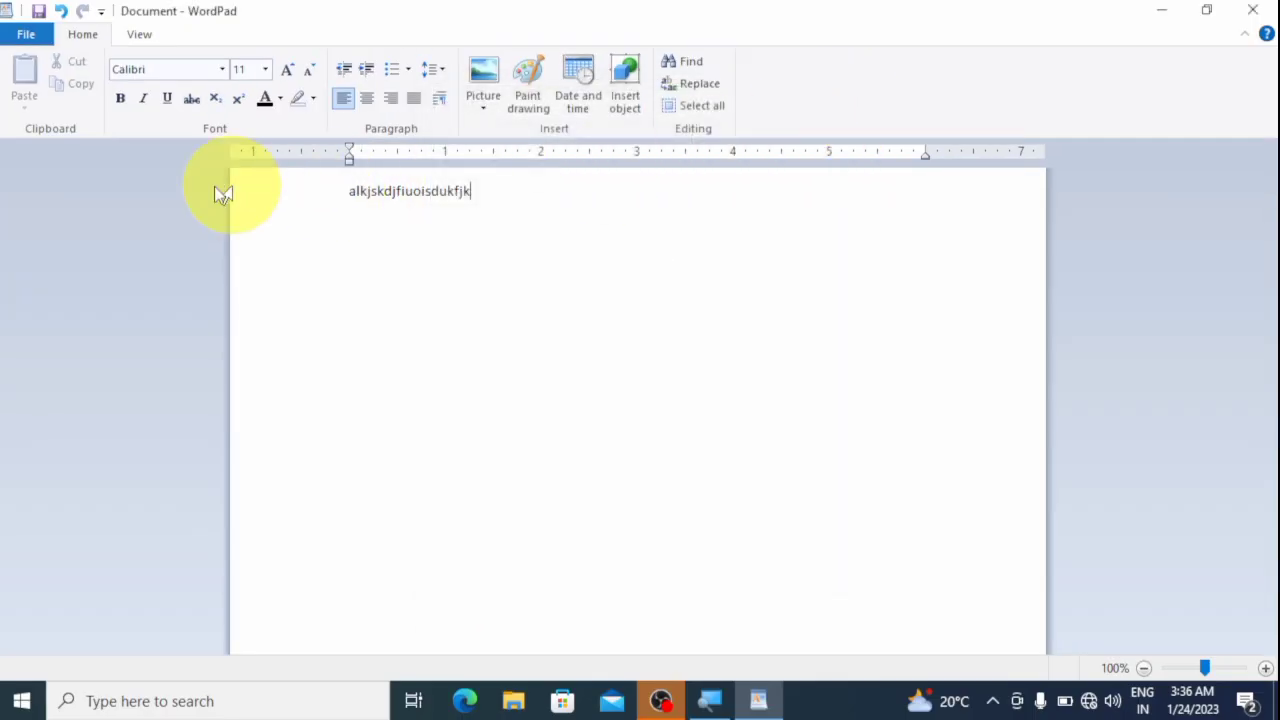
- Exit the word processor with the saved document open, returning to the desktop
{"action": "left_click", "coordinate": [24, 36]}
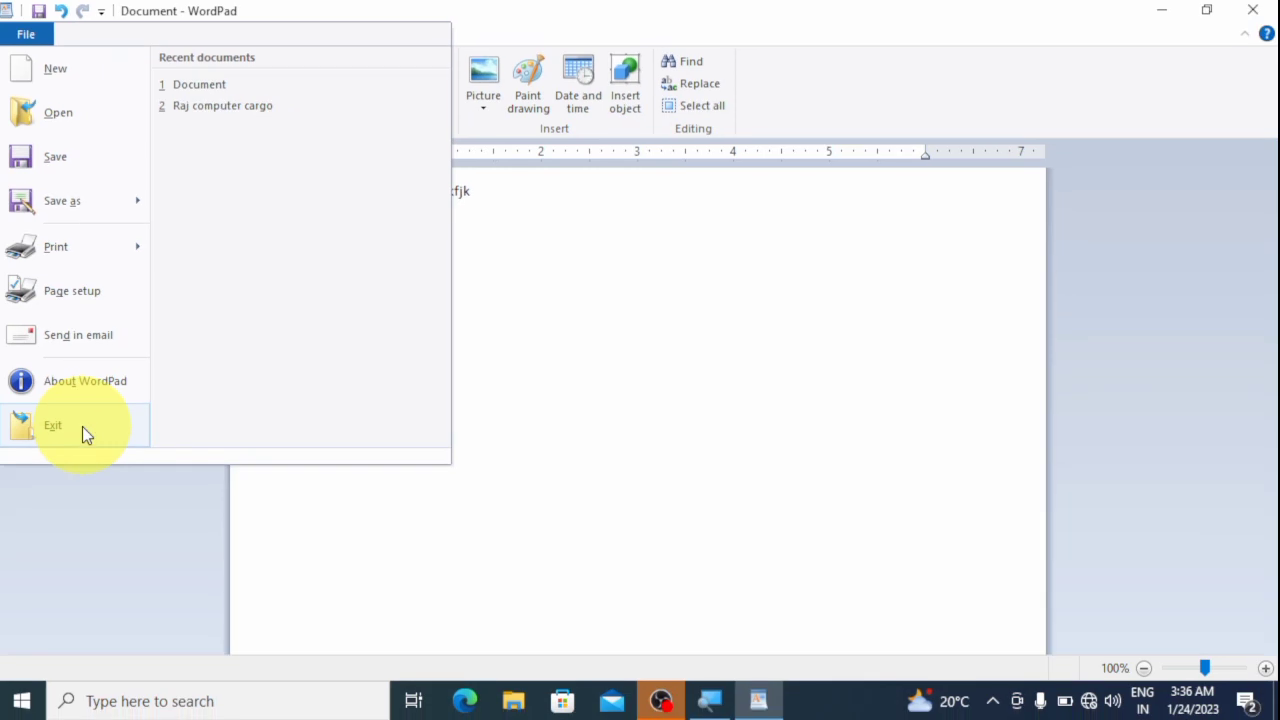
{"action": "left_click", "coordinate": [745, 495]}
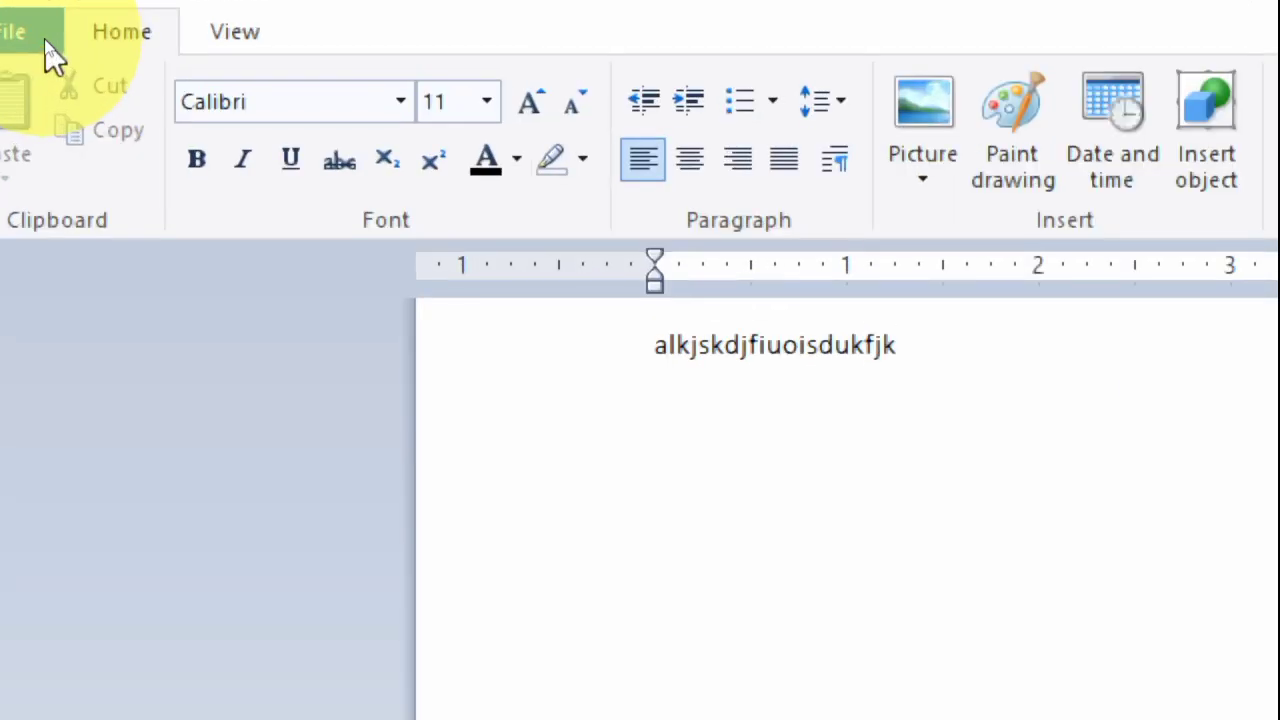
{"action": "left_click", "coordinate": [58, 36]}
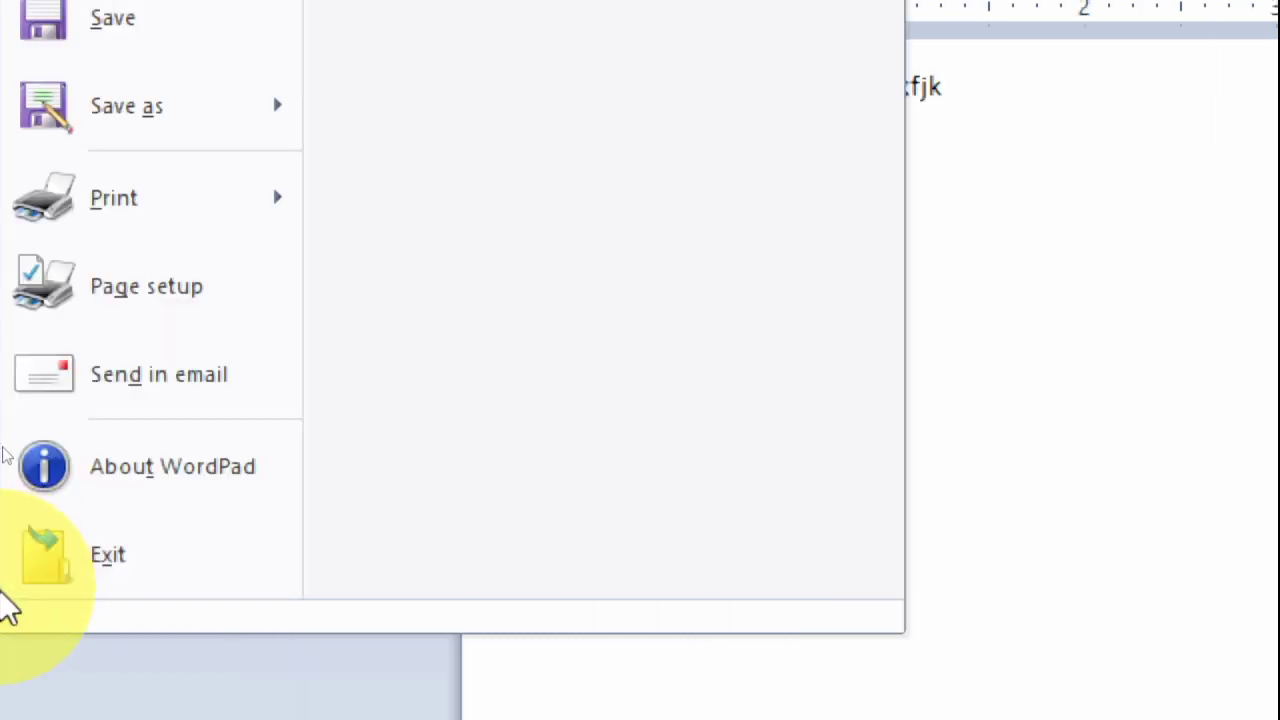
{"action": "left_click", "coordinate": [113, 572]}
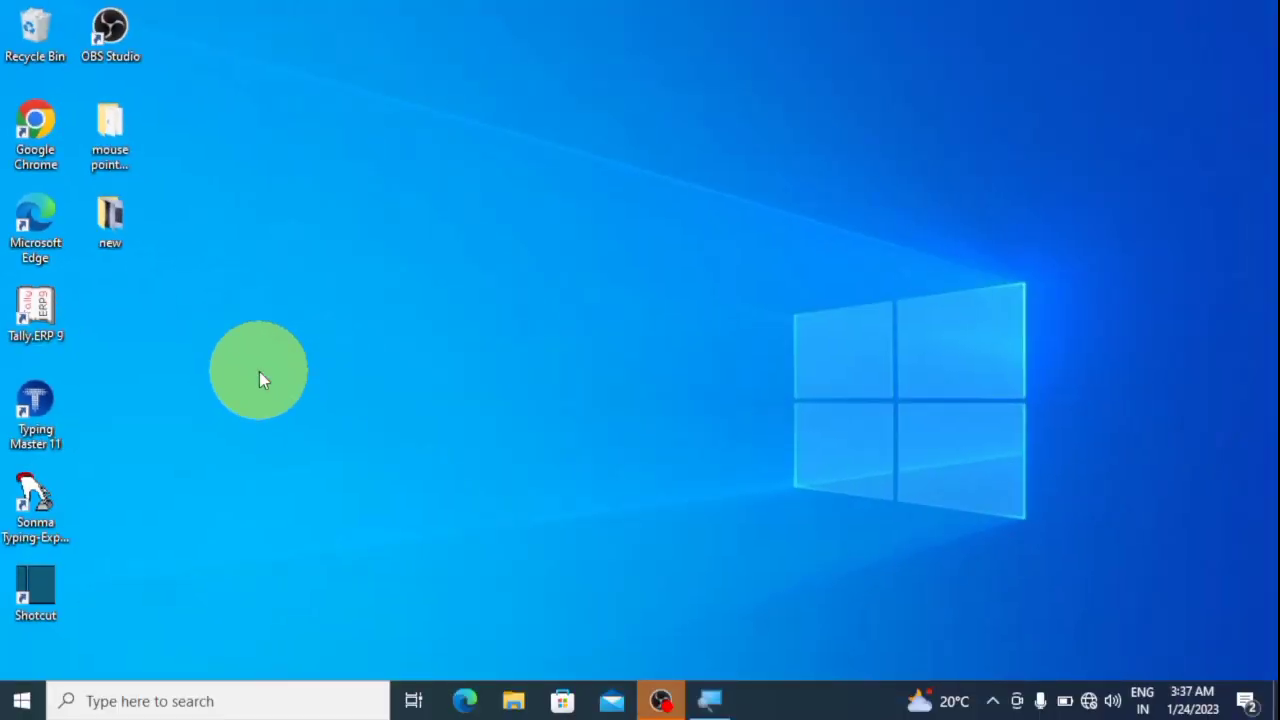
- Launch WordPad with a blank document and look over its File, View and Home commands
{"action": "key", "text": "super+r"}
{"action": "key", "text": "Return"}
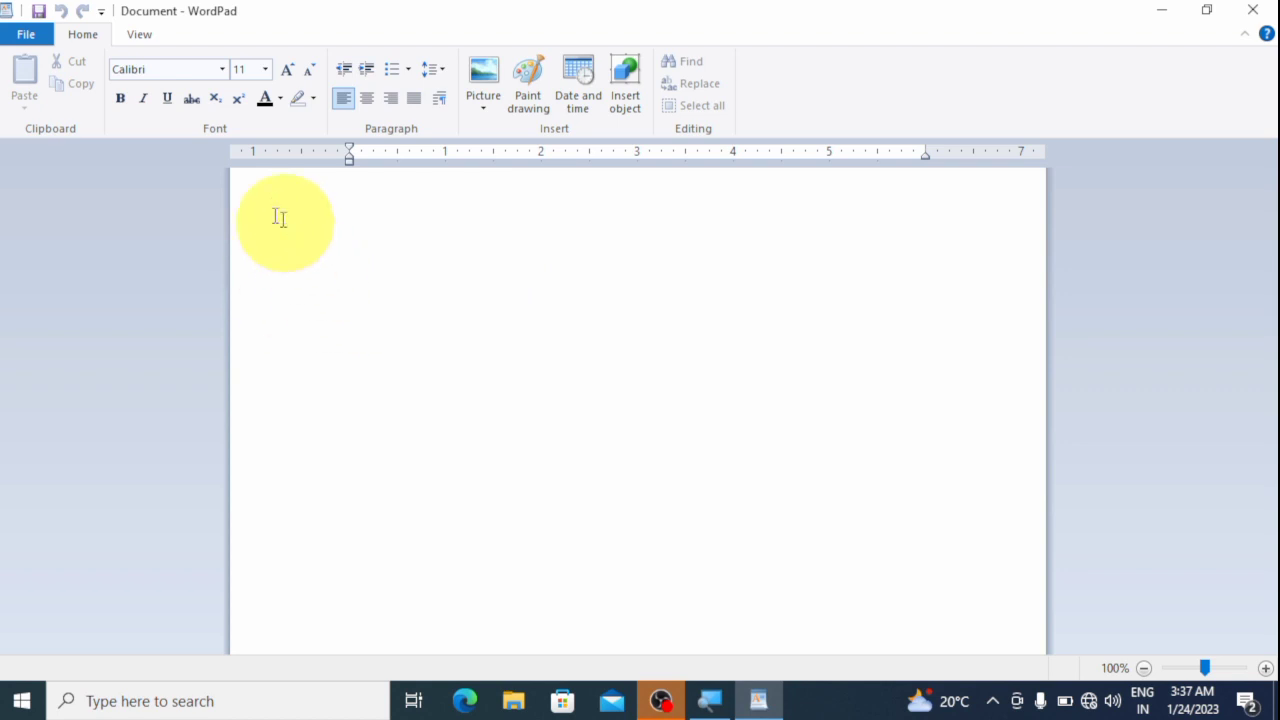
{"action": "left_click", "coordinate": [41, 40]}
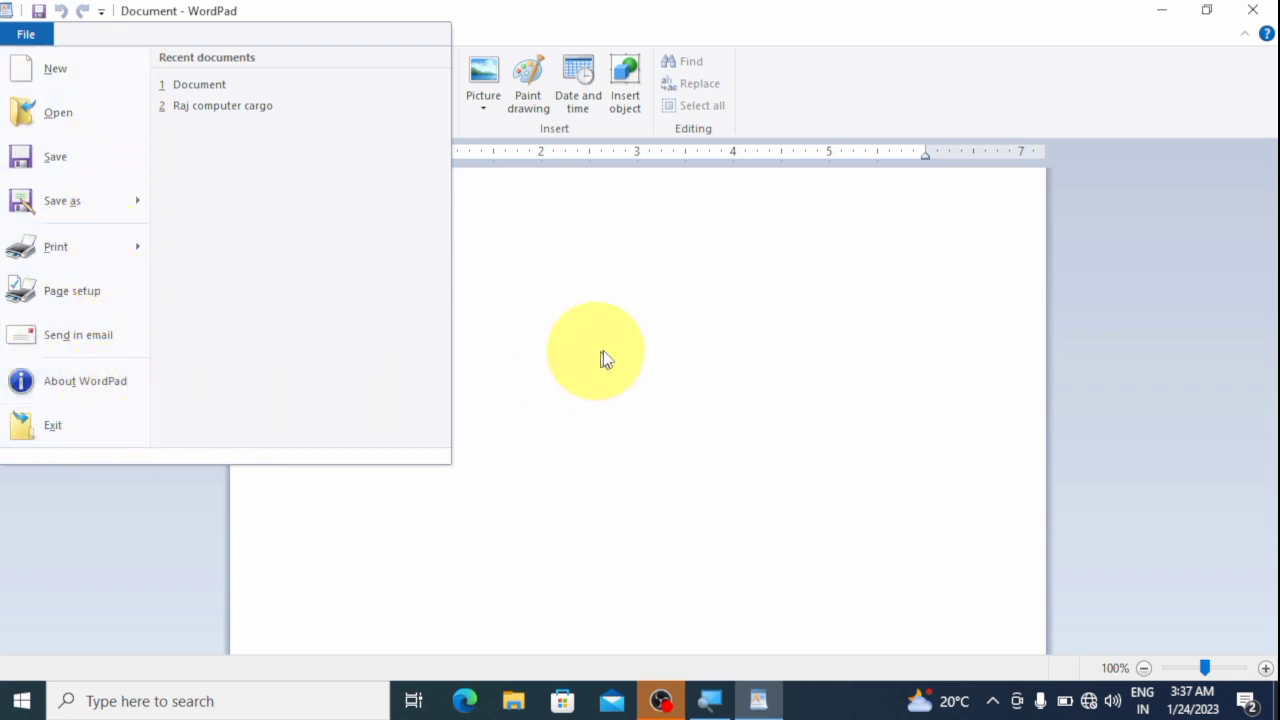
{"action": "left_click", "coordinate": [605, 360]}
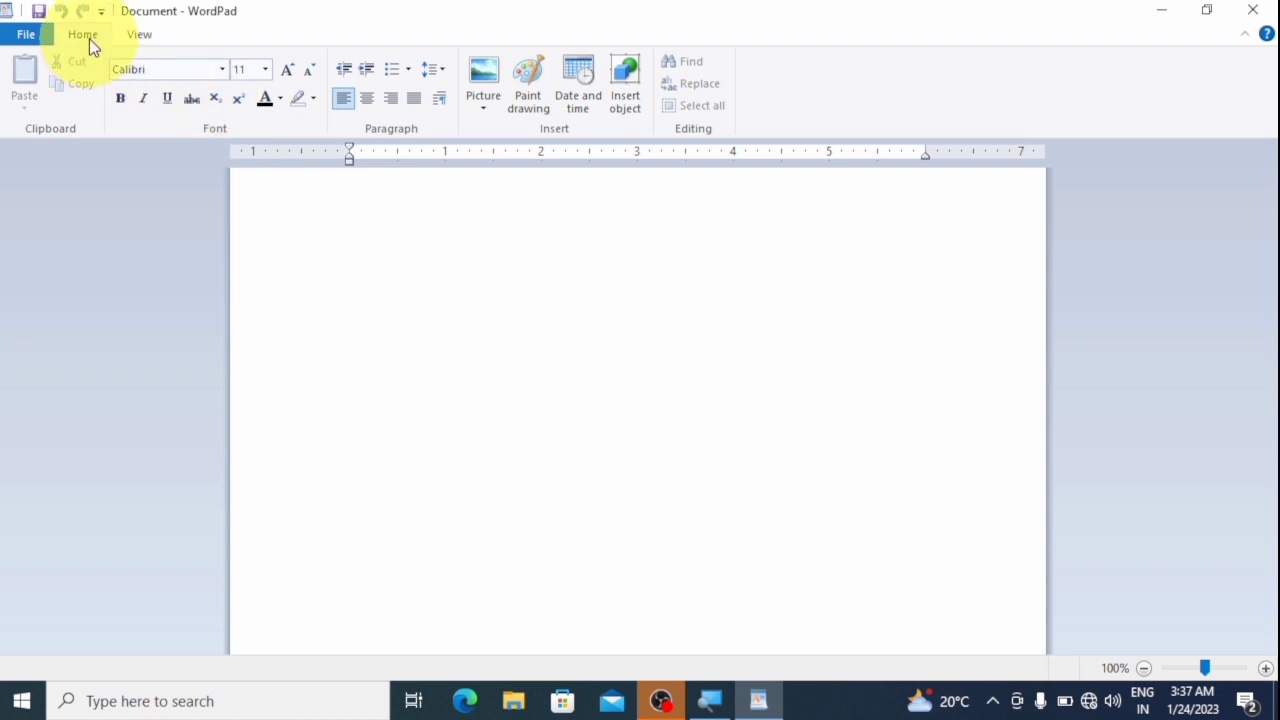
{"action": "left_click", "coordinate": [142, 33]}
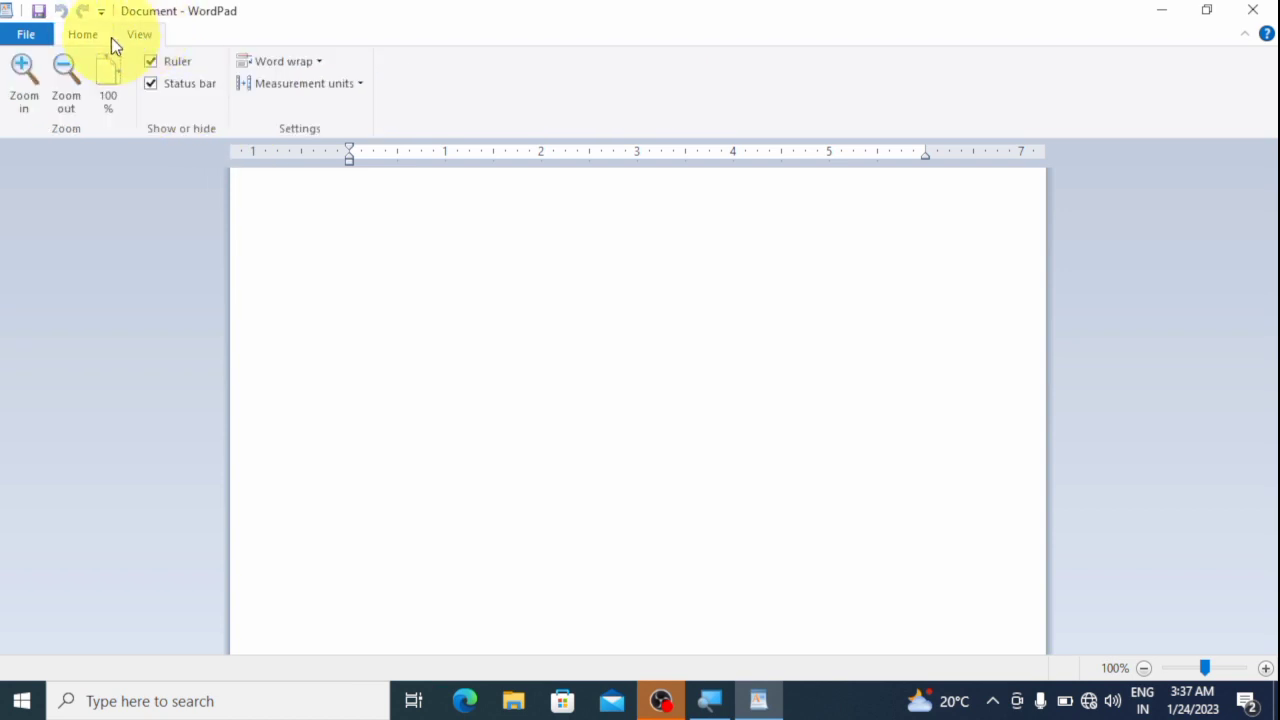
{"action": "left_click", "coordinate": [99, 38]}
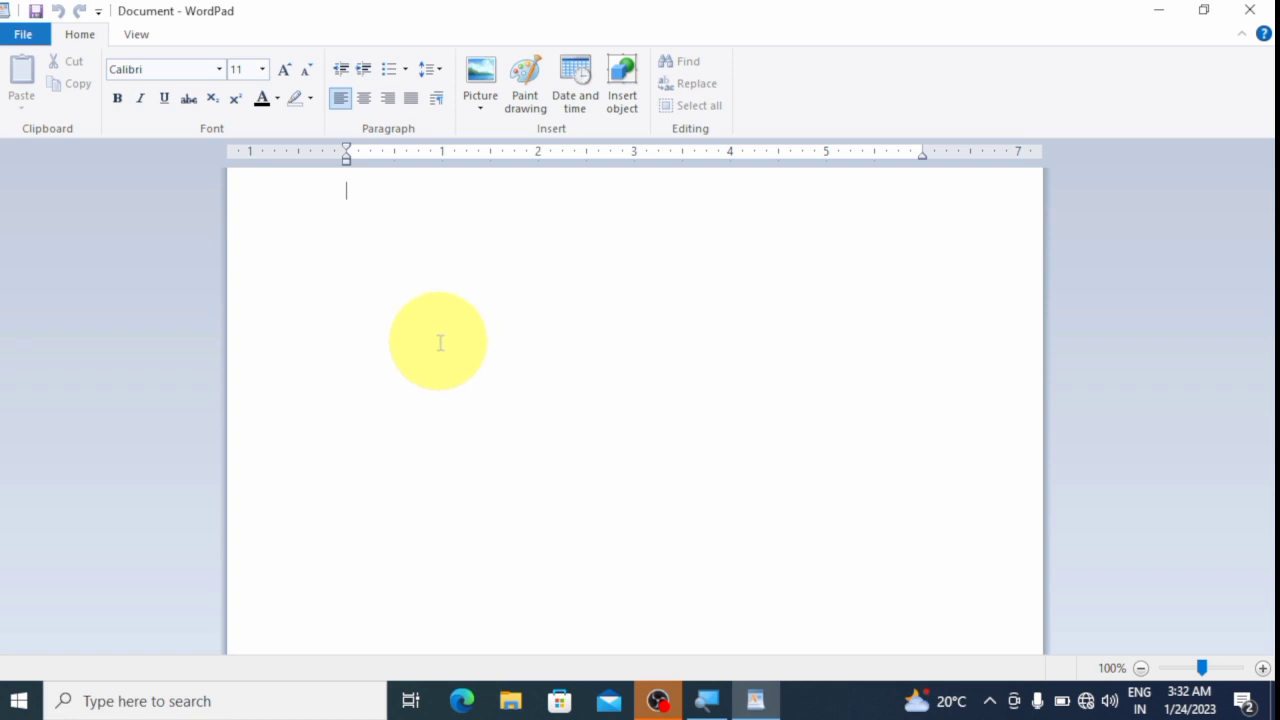
- Start a new blank document and enter the text "aksjdkfo"
{"action": "left_click", "coordinate": [45, 38]}
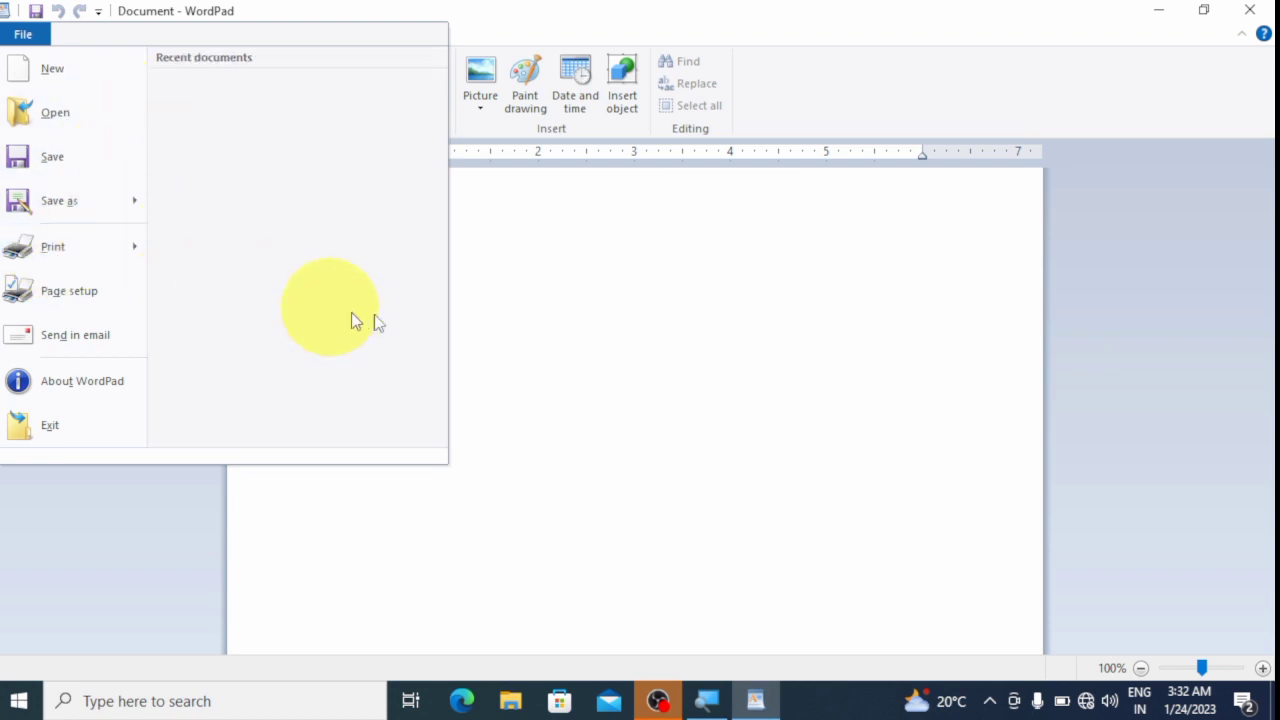
{"action": "left_click", "coordinate": [596, 290]}
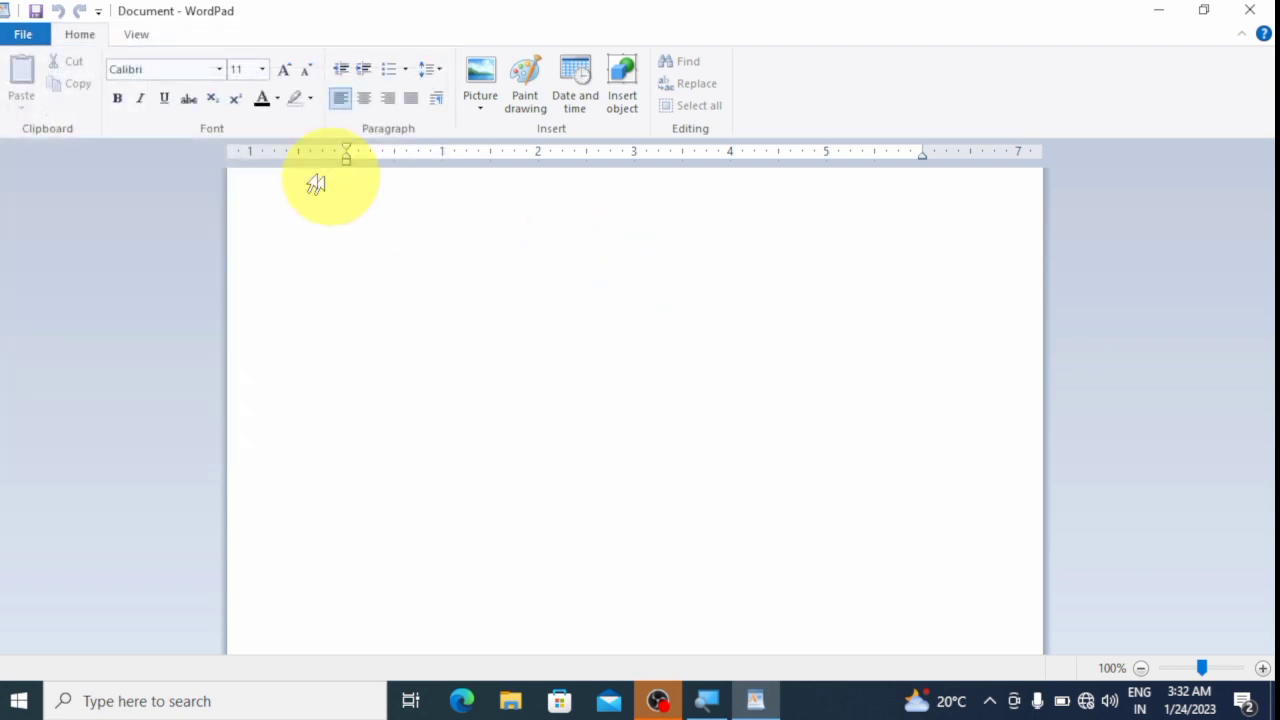
{"action": "left_click", "coordinate": [35, 38]}
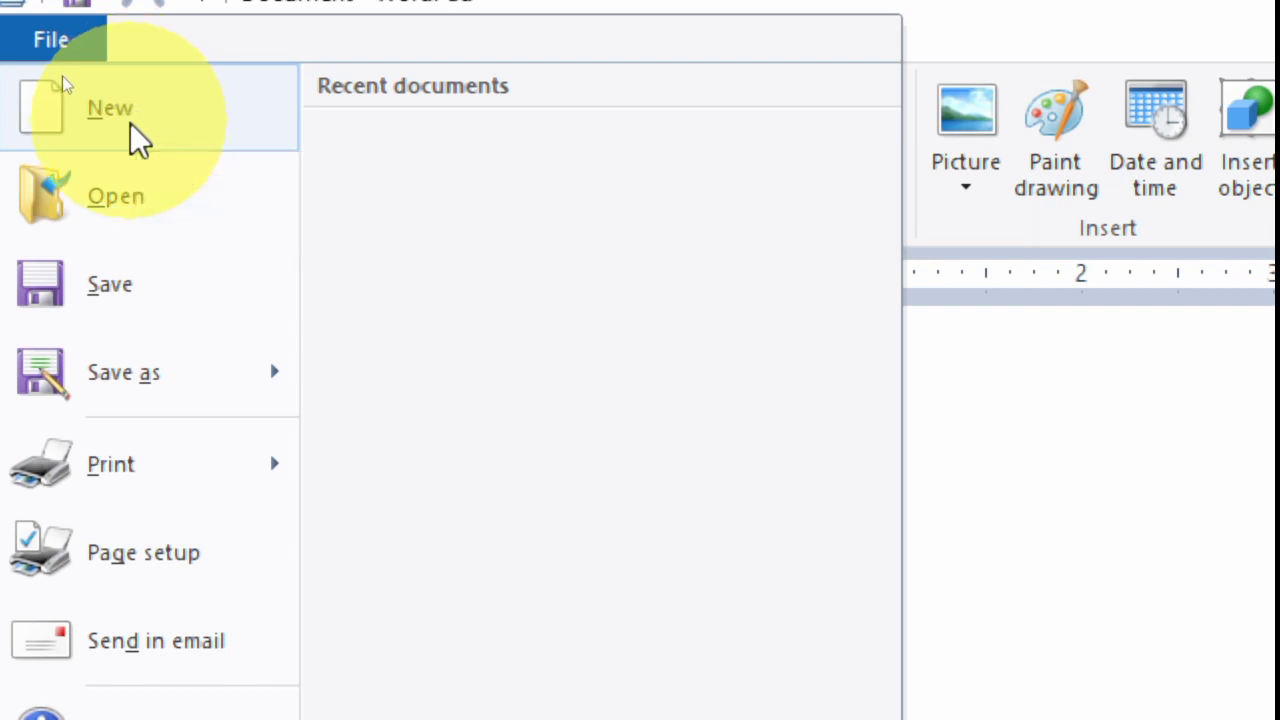
{"action": "left_click", "coordinate": [138, 140]}
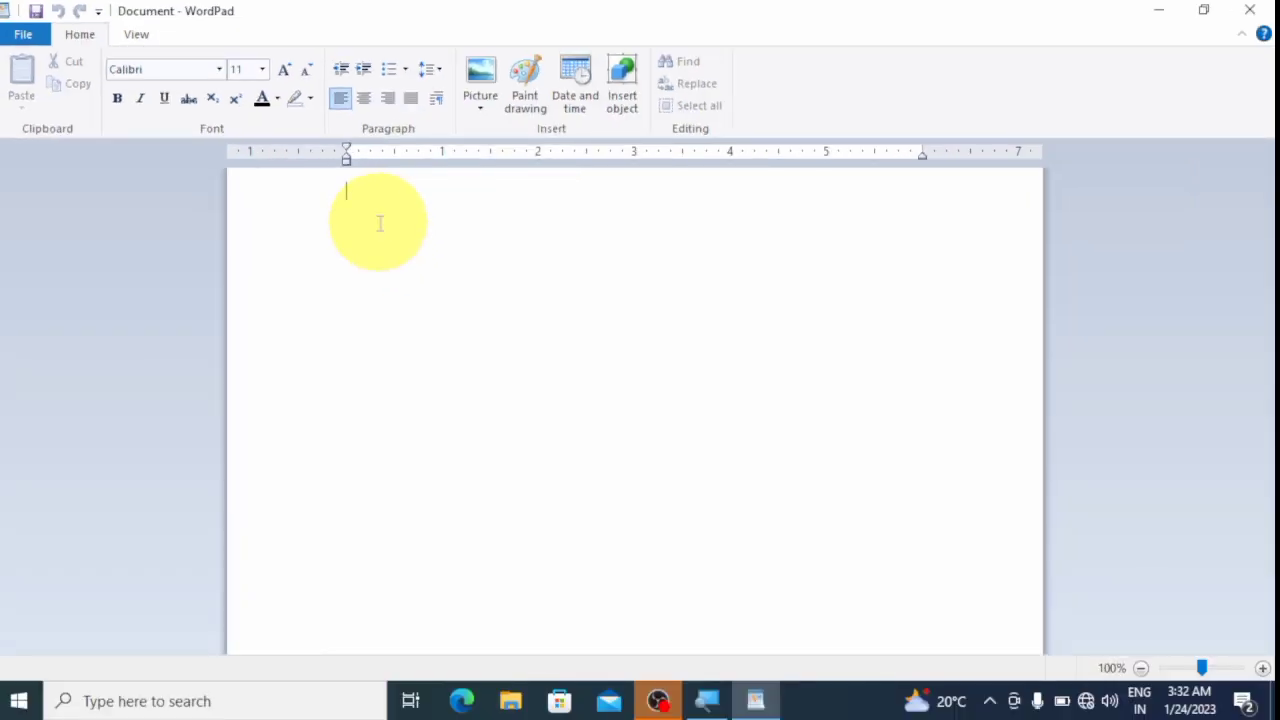
{"action": "type", "text": "aksjdkfo"}
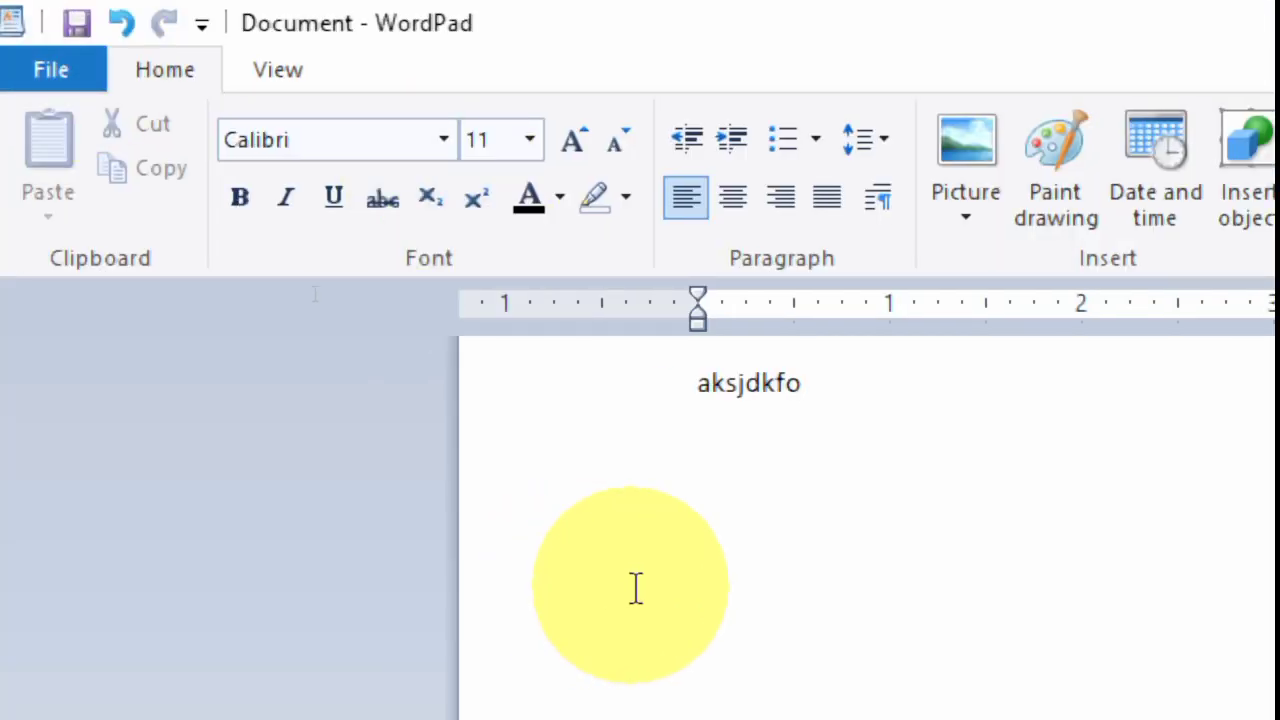
- Replace the current document with a new blank one, discarding the unsaved text
{"action": "left_click", "coordinate": [90, 72]}
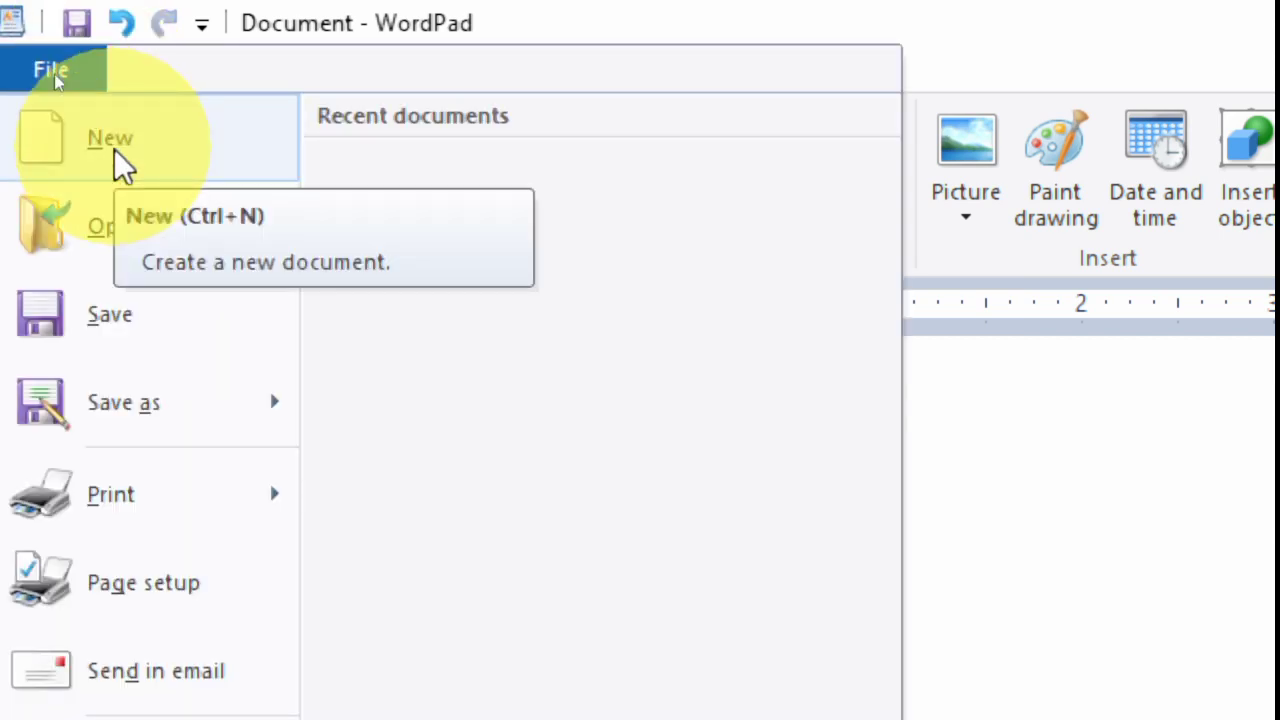
{"action": "left_click", "coordinate": [116, 160]}
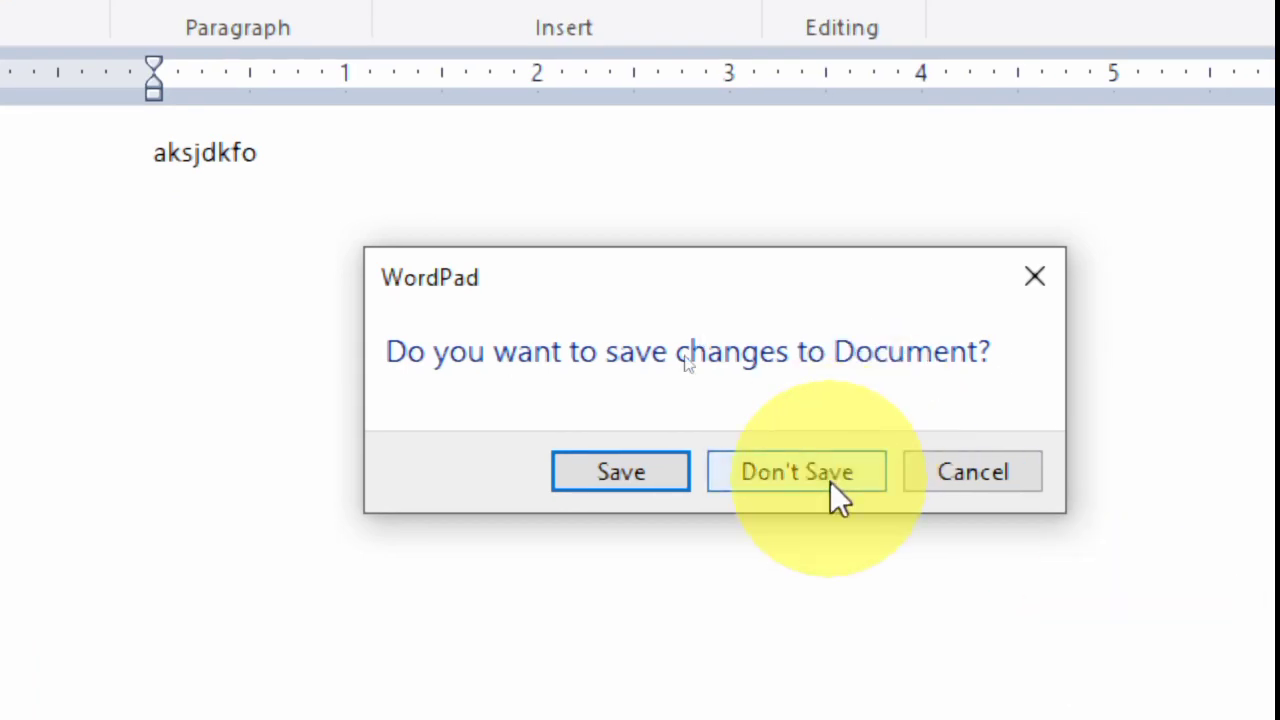
{"action": "left_click", "coordinate": [830, 481]}
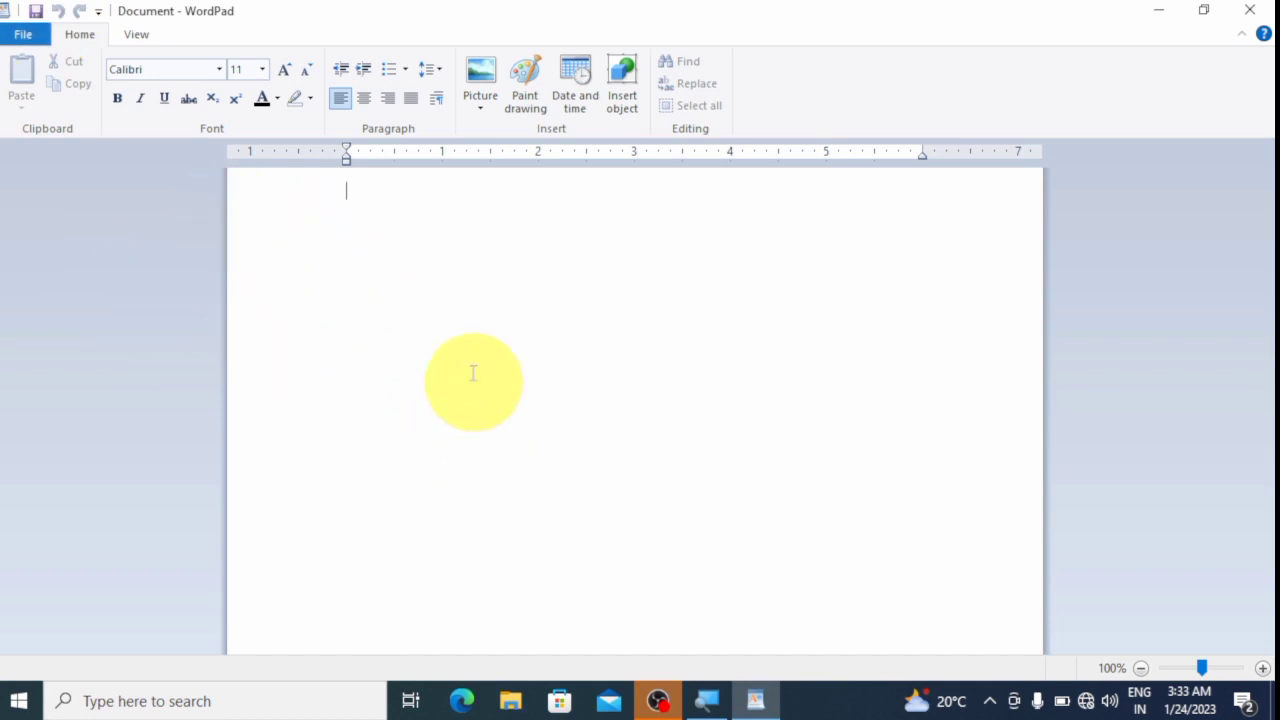
- Open the existing document "Raj computer cargo" from the Documents folder
{"action": "left_click", "coordinate": [40, 38]}
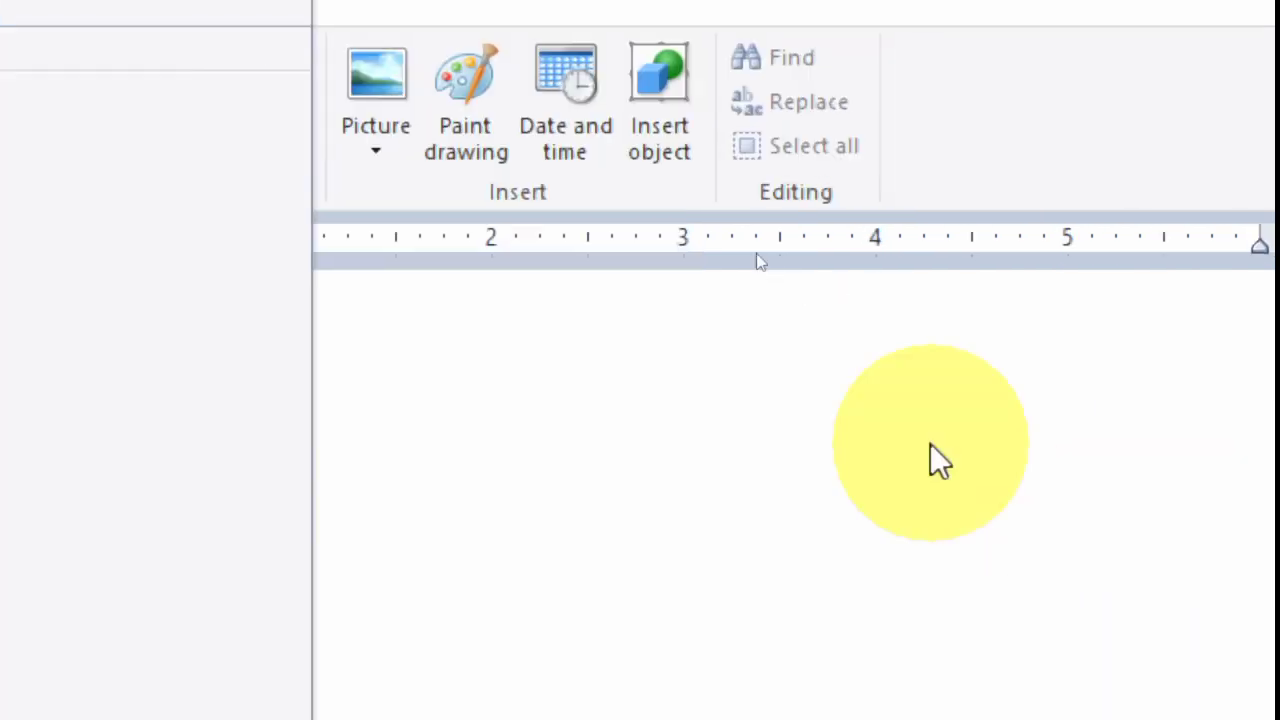
{"action": "left_click", "coordinate": [930, 443]}
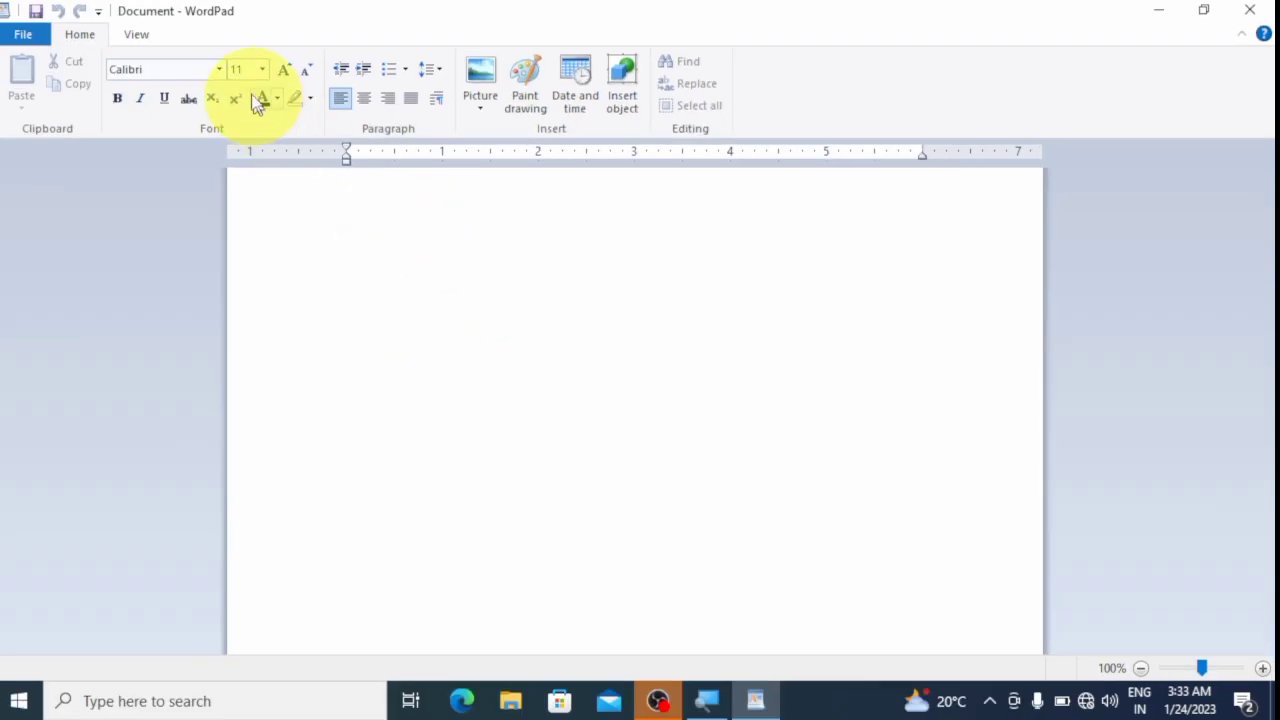
{"action": "left_click", "coordinate": [24, 35]}
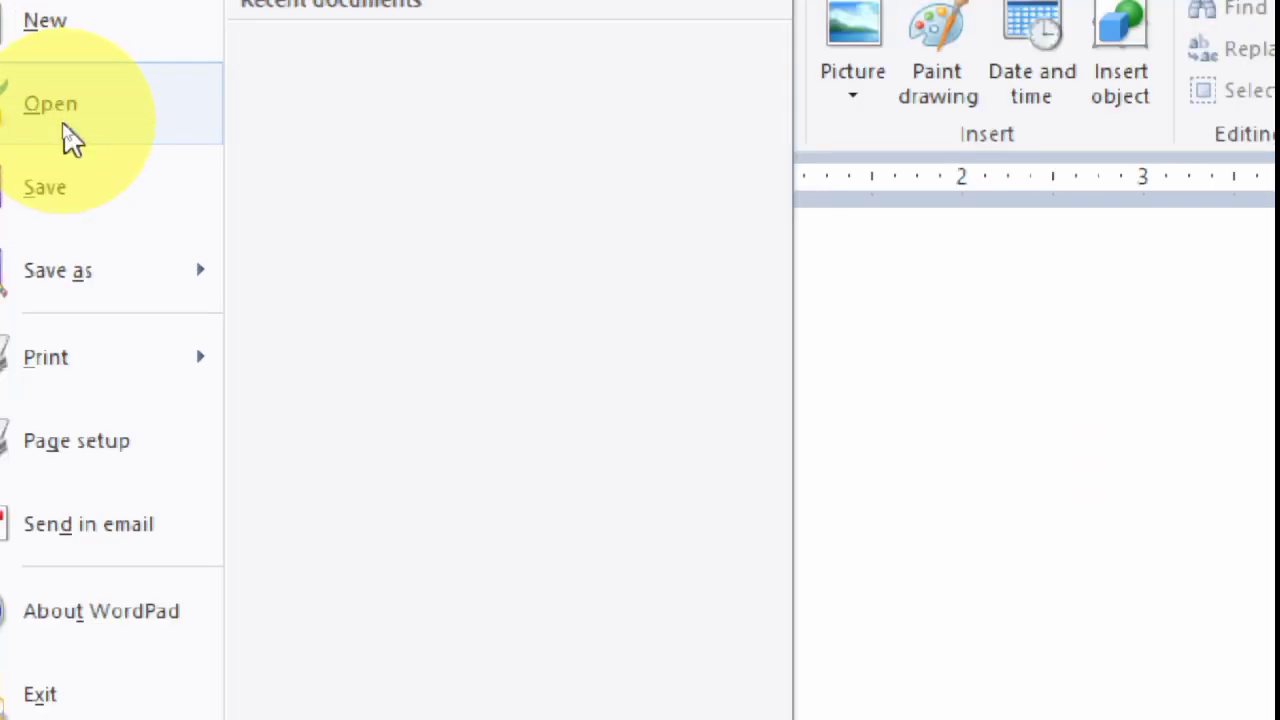
{"action": "left_click", "coordinate": [116, 103]}
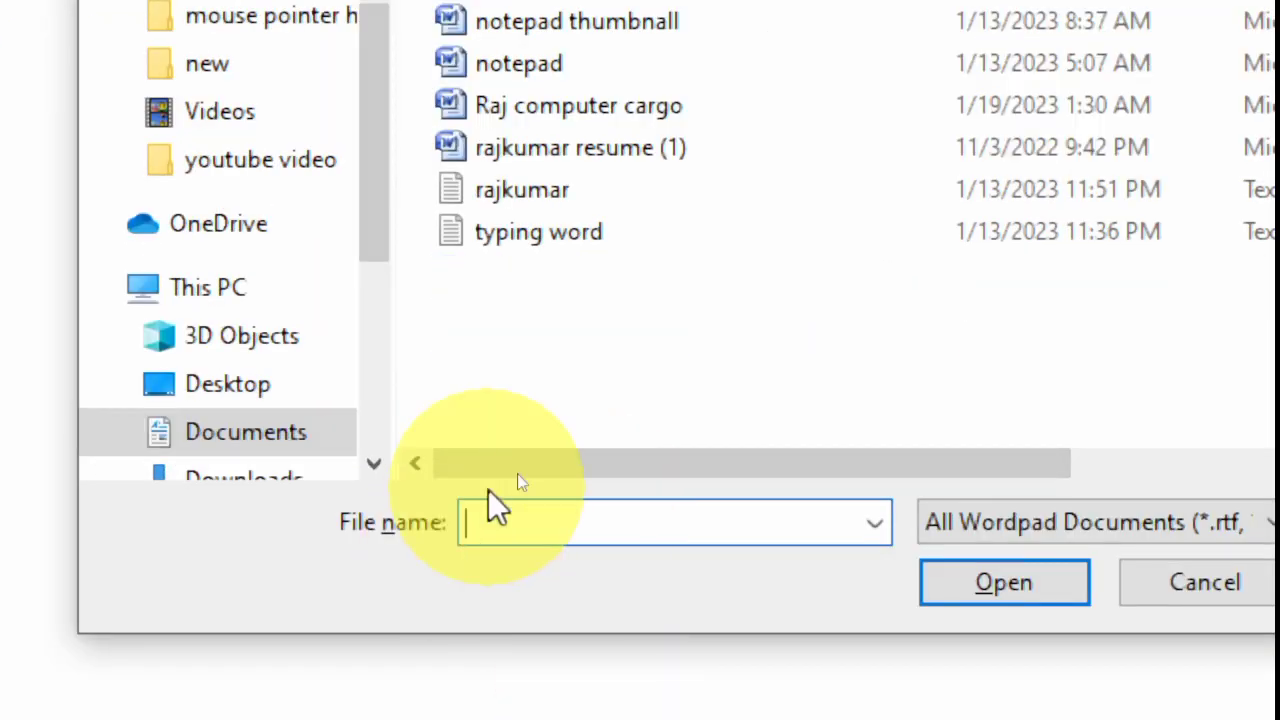
{"action": "left_click", "coordinate": [563, 120]}
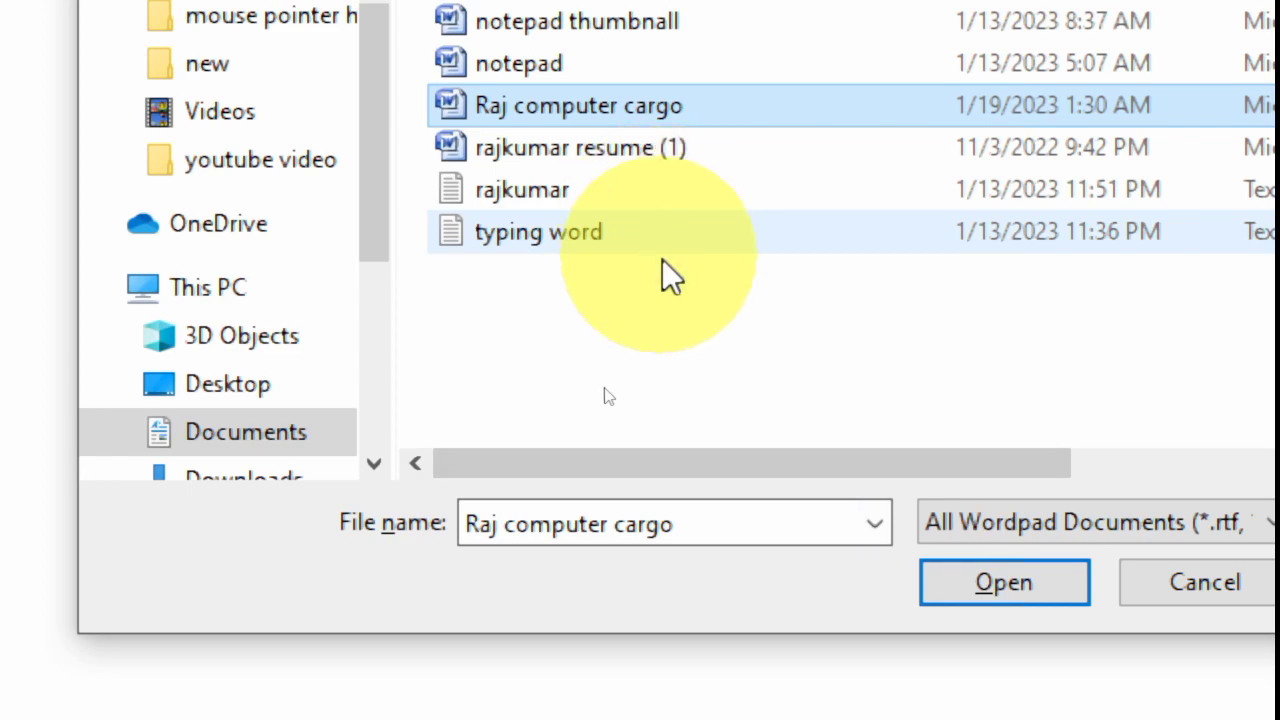
{"action": "left_click", "coordinate": [1004, 588]}
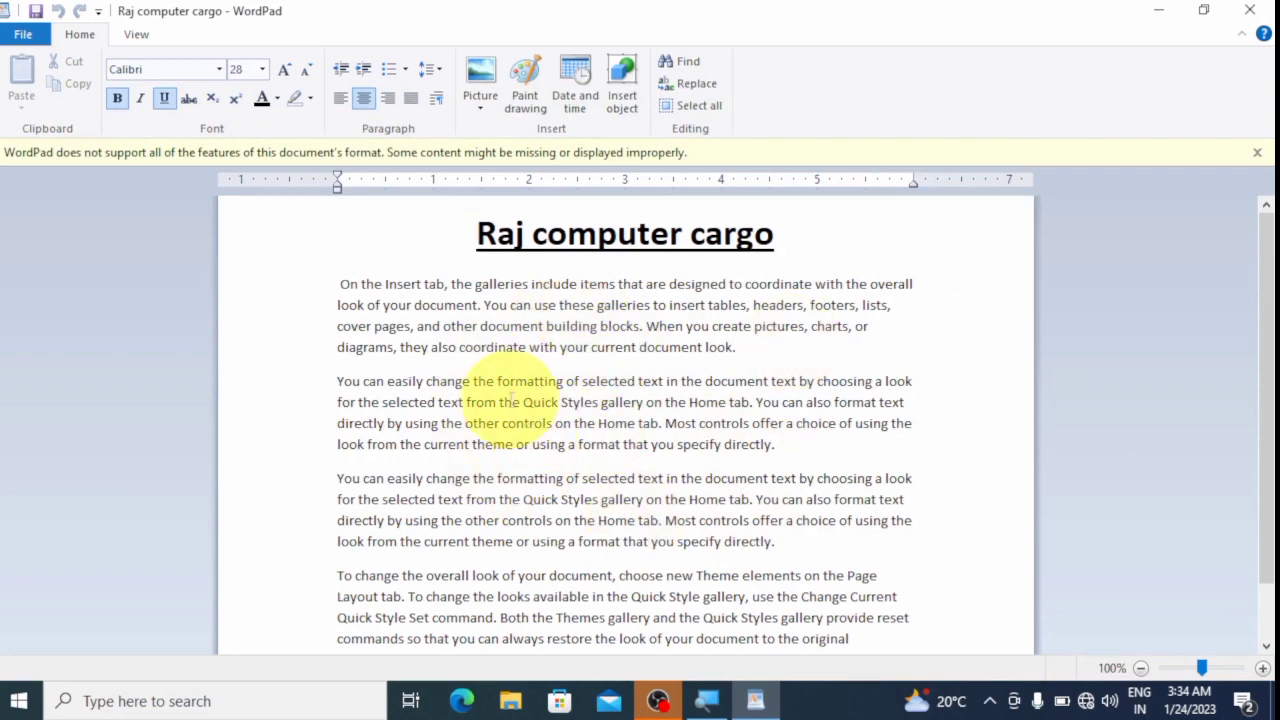
- Create a new blank document in place of the opened one and enter the text "alkjskdjfiuoisdukfjk"
{"action": "left_click", "coordinate": [20, 34]}
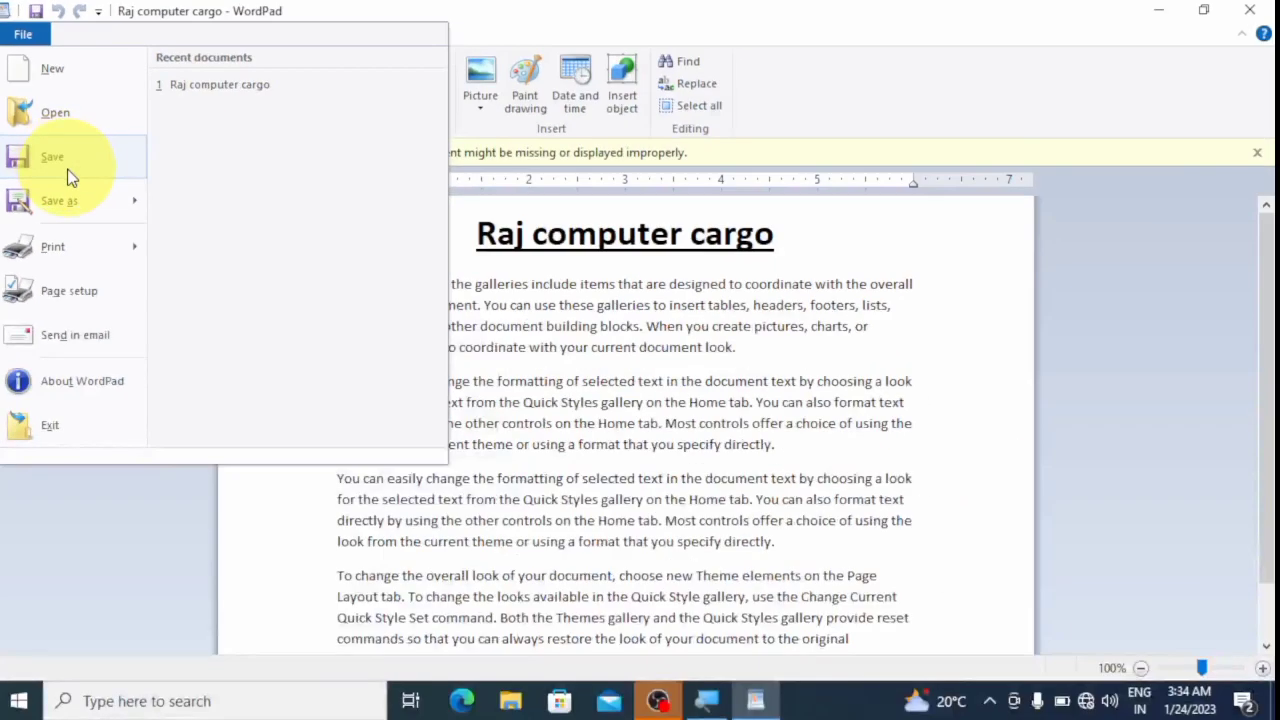
{"action": "left_click", "coordinate": [1059, 635]}
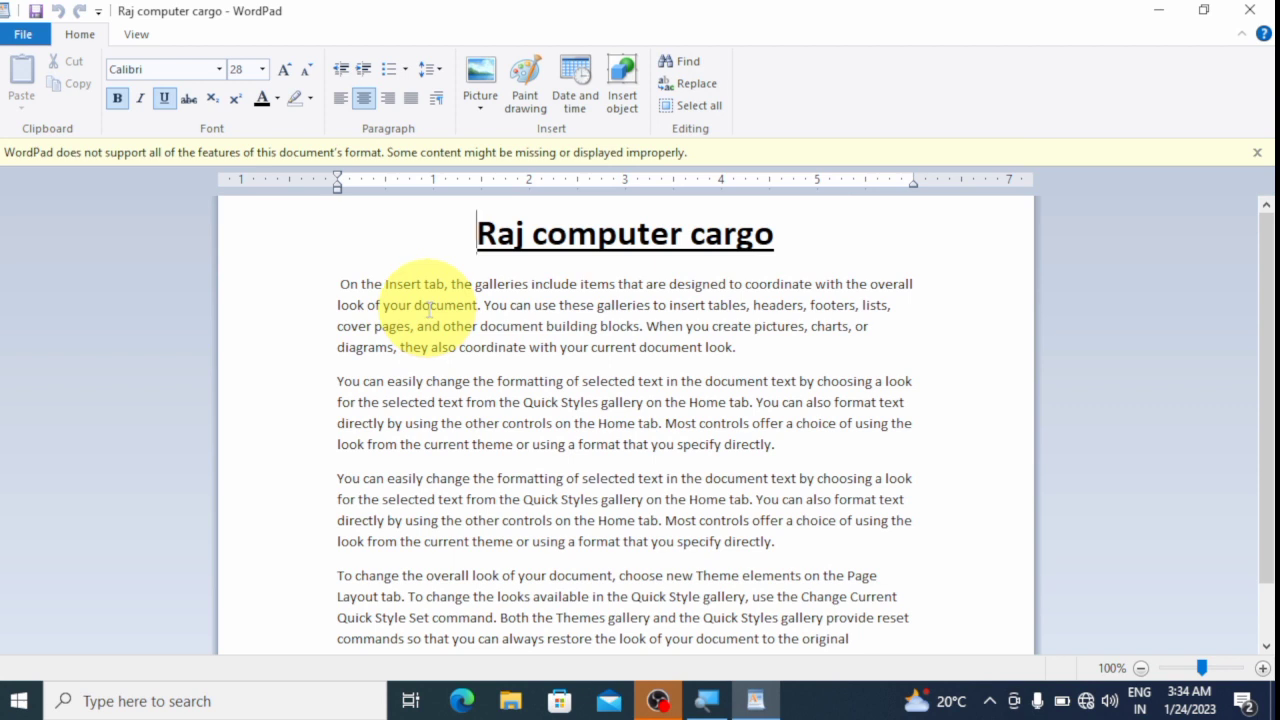
{"action": "key", "text": "ctrl+n"}
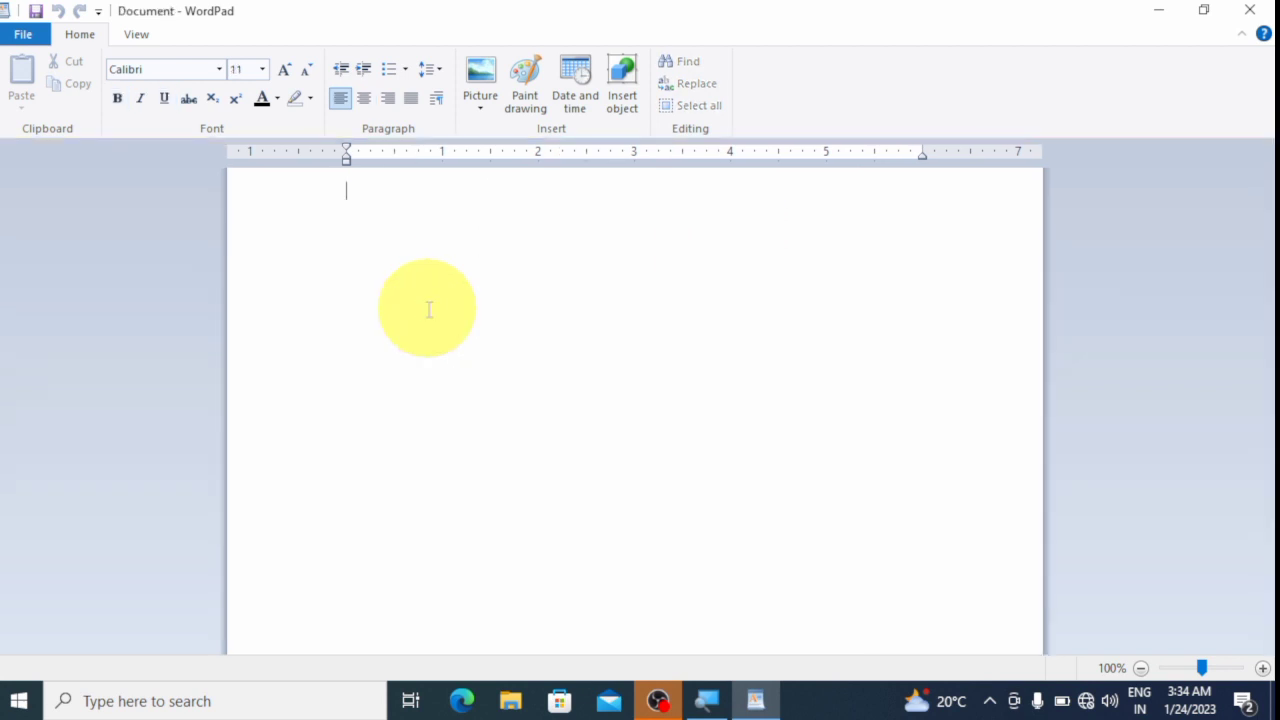
{"action": "type", "text": "alkjskdjfiuoisdukfjk"}
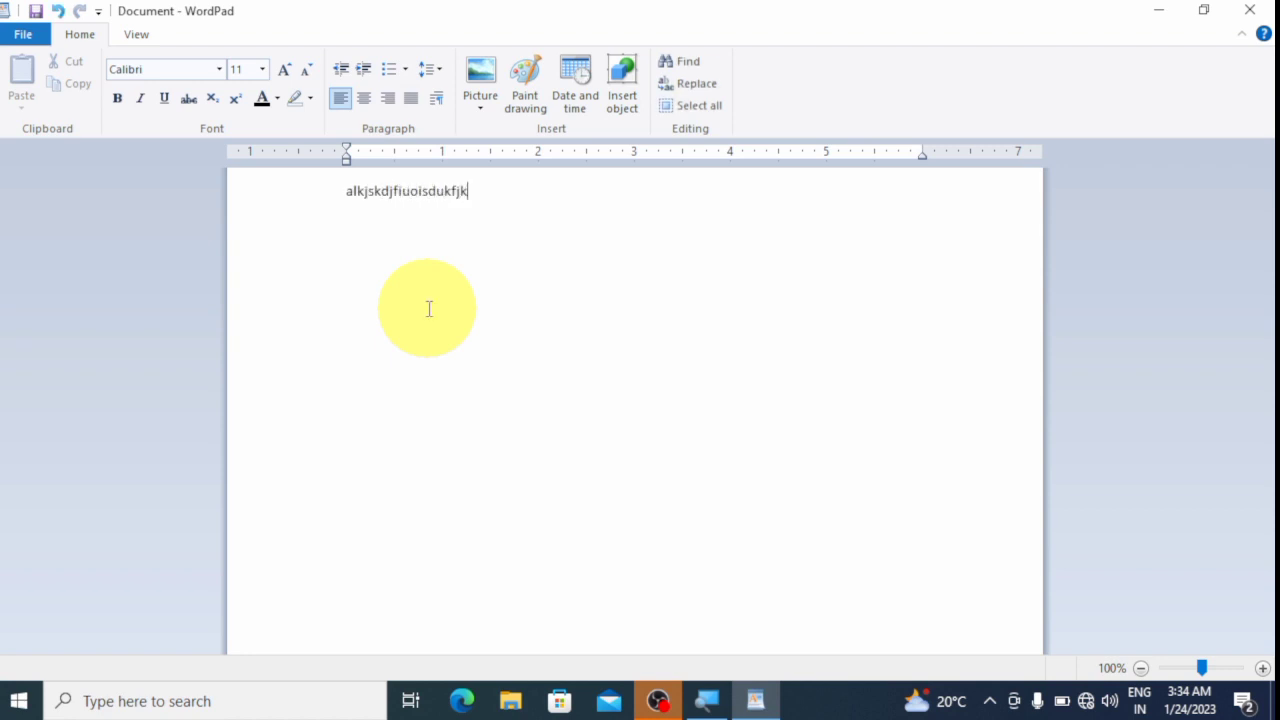
- Save the new document as "Document" in the Documents folder in Office Open XML Document format
{"action": "left_click", "coordinate": [28, 35]}
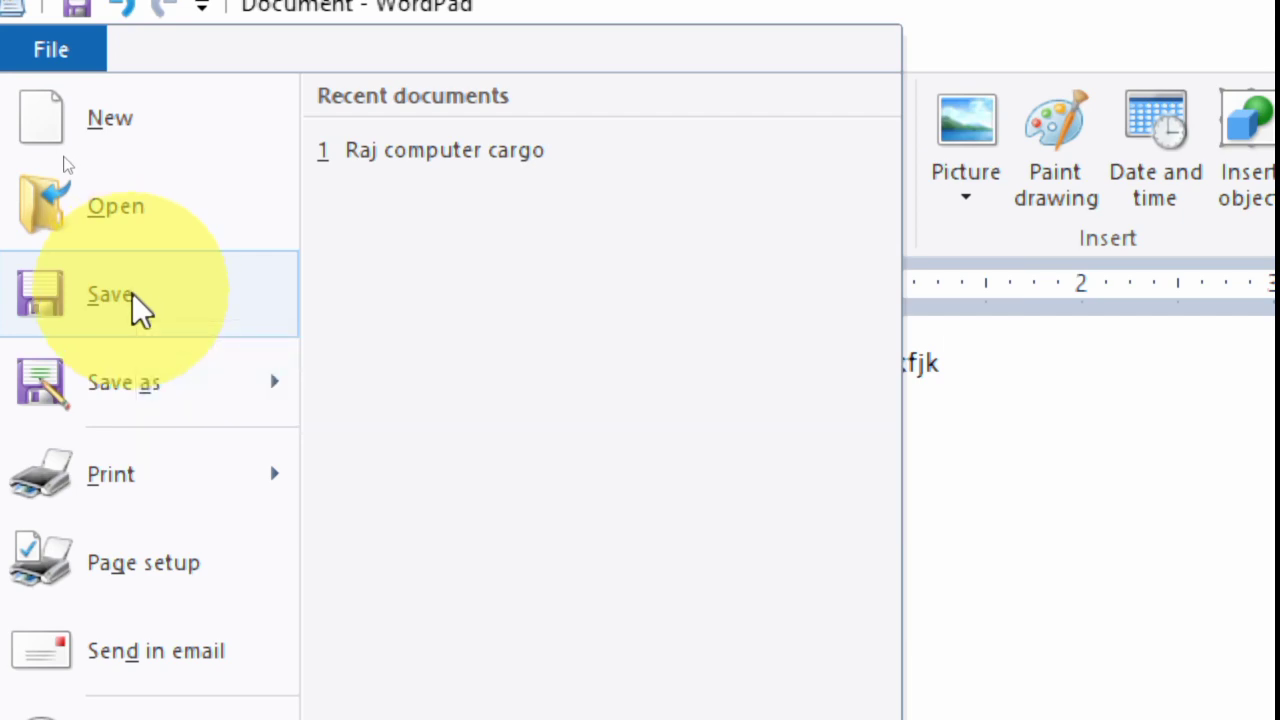
{"action": "left_click", "coordinate": [132, 293]}
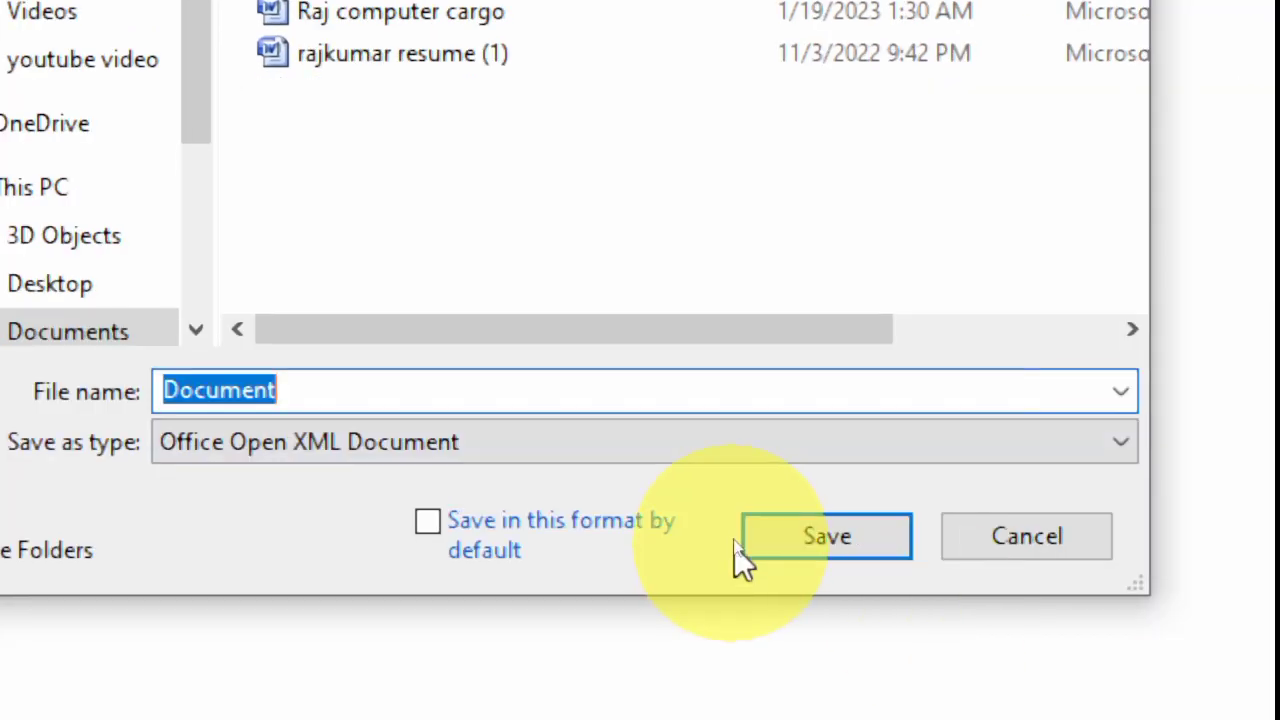
{"action": "left_click", "coordinate": [805, 537]}
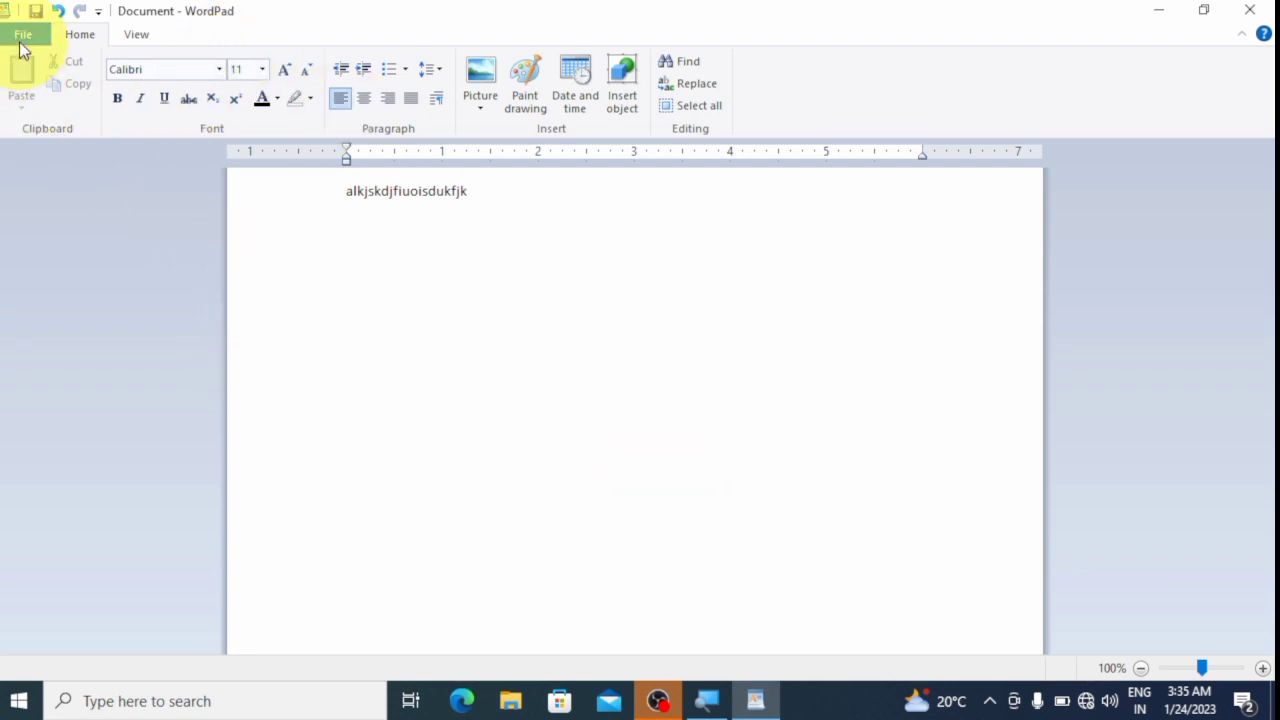
- Examine the Save as formats and the Page Setup options for paper size, orientation, margins and page numbers, leaving without changes
{"action": "left_click", "coordinate": [22, 38]}
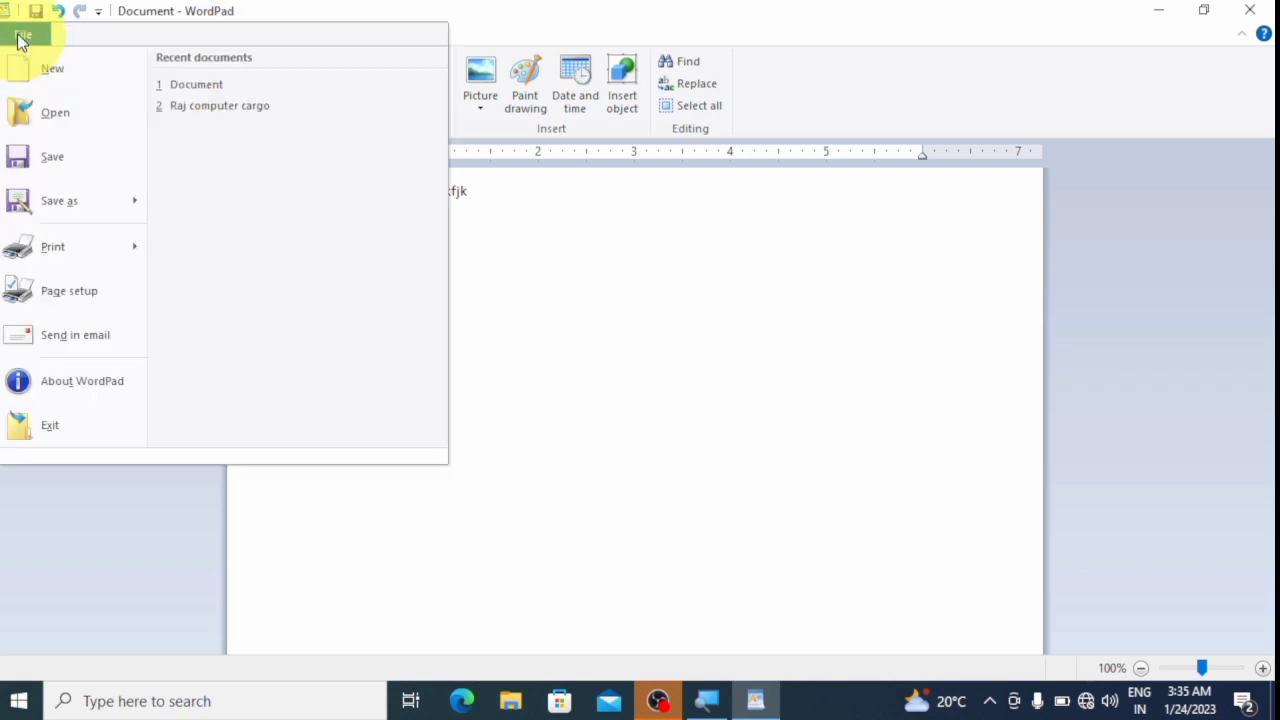
{"action": "mouse_move", "coordinate": [68, 208]}
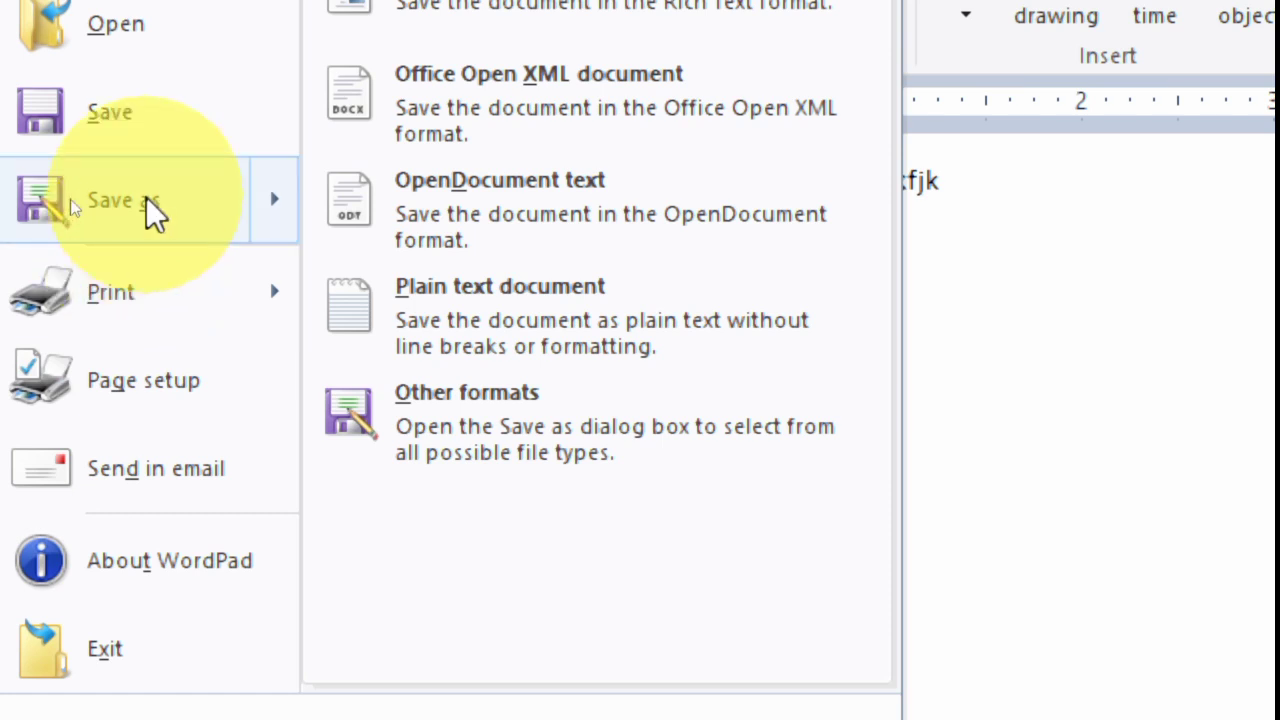
{"action": "mouse_move", "coordinate": [151, 302]}
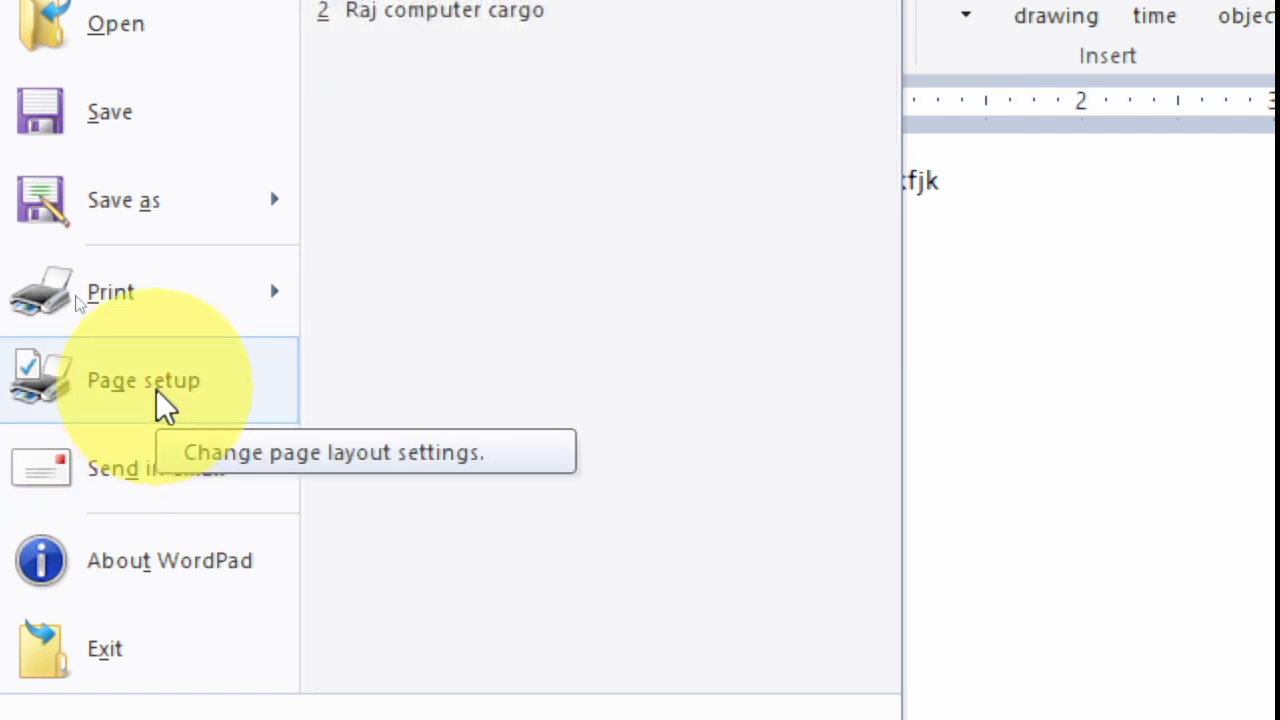
{"action": "left_click", "coordinate": [163, 405]}
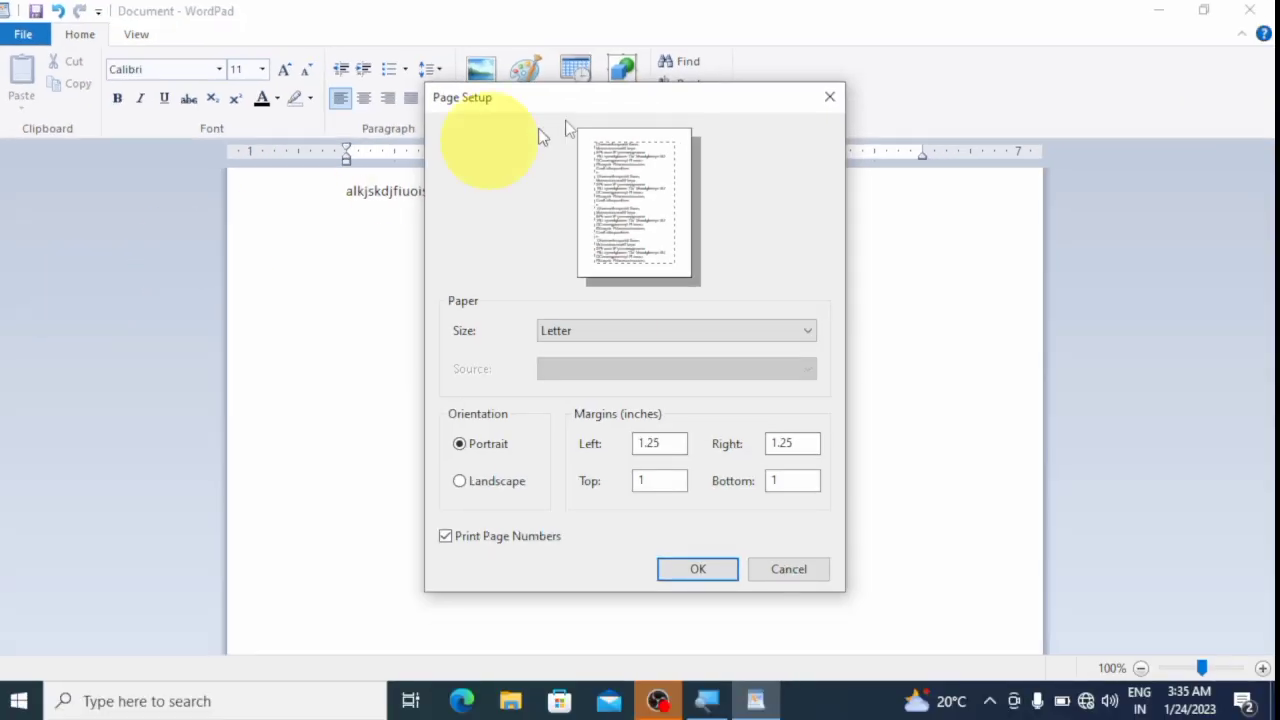
{"action": "left_click", "coordinate": [829, 96]}
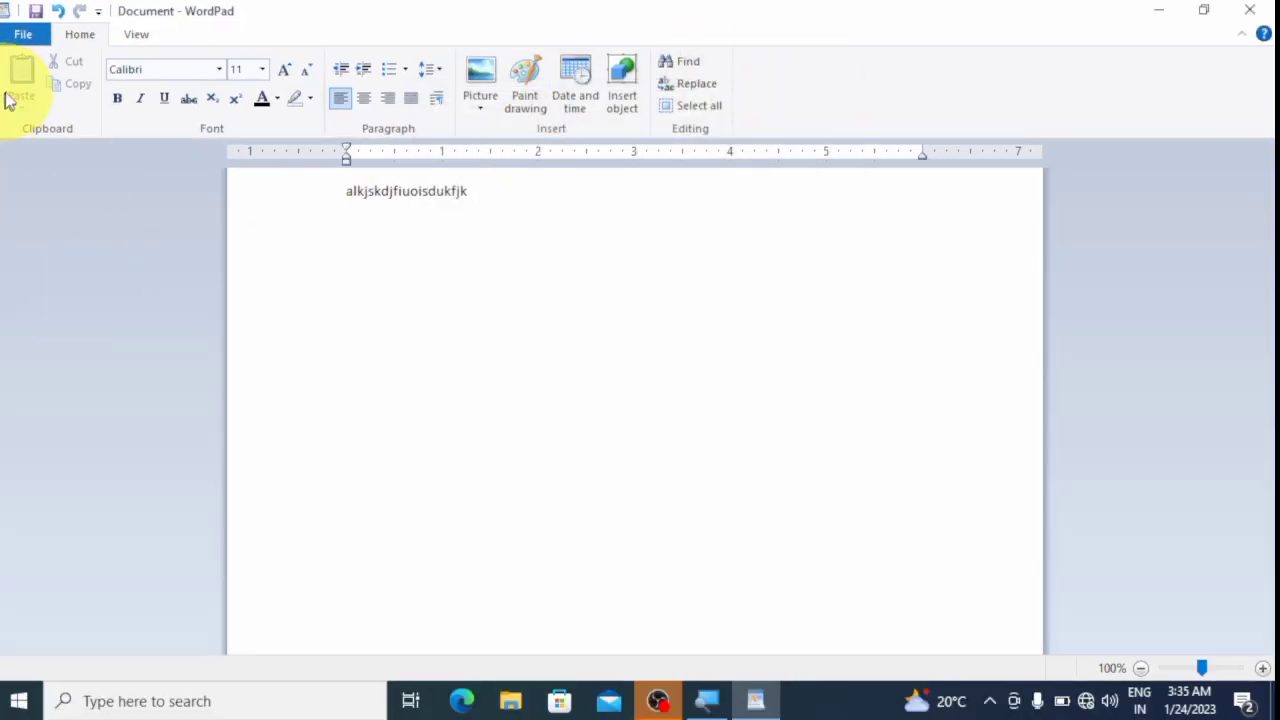
{"action": "left_click", "coordinate": [30, 37]}
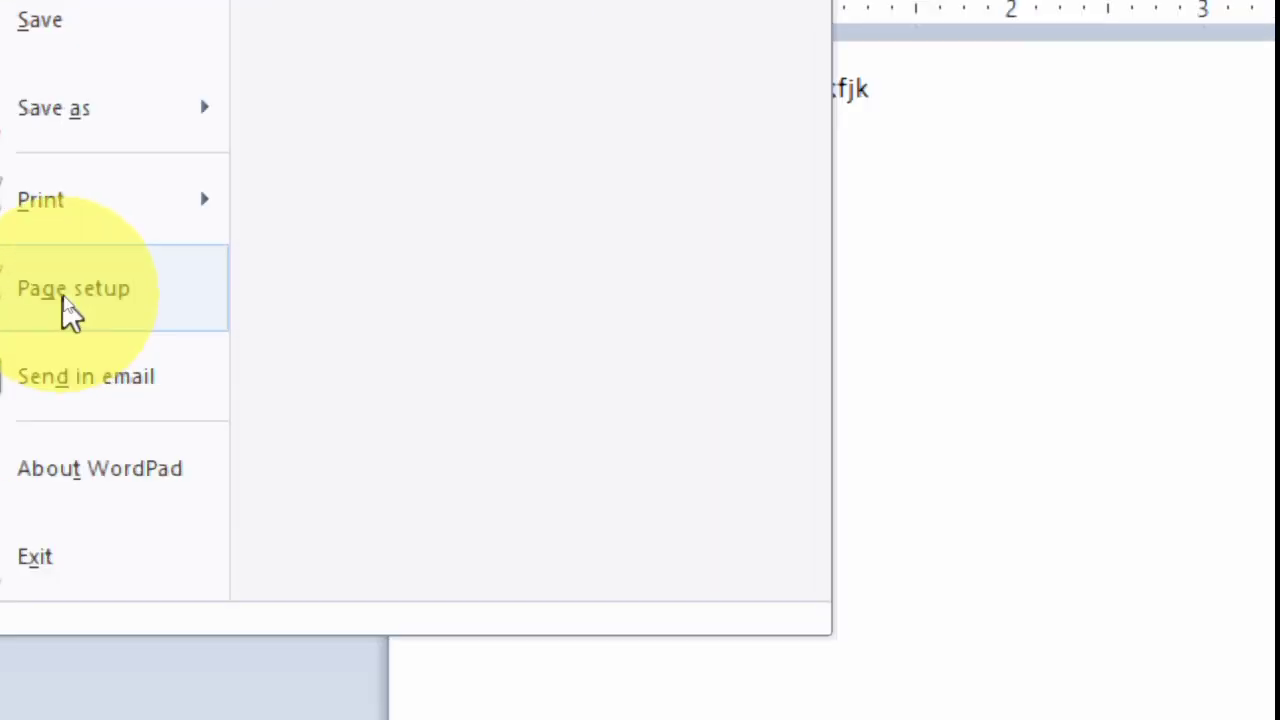
{"action": "left_click", "coordinate": [73, 288]}
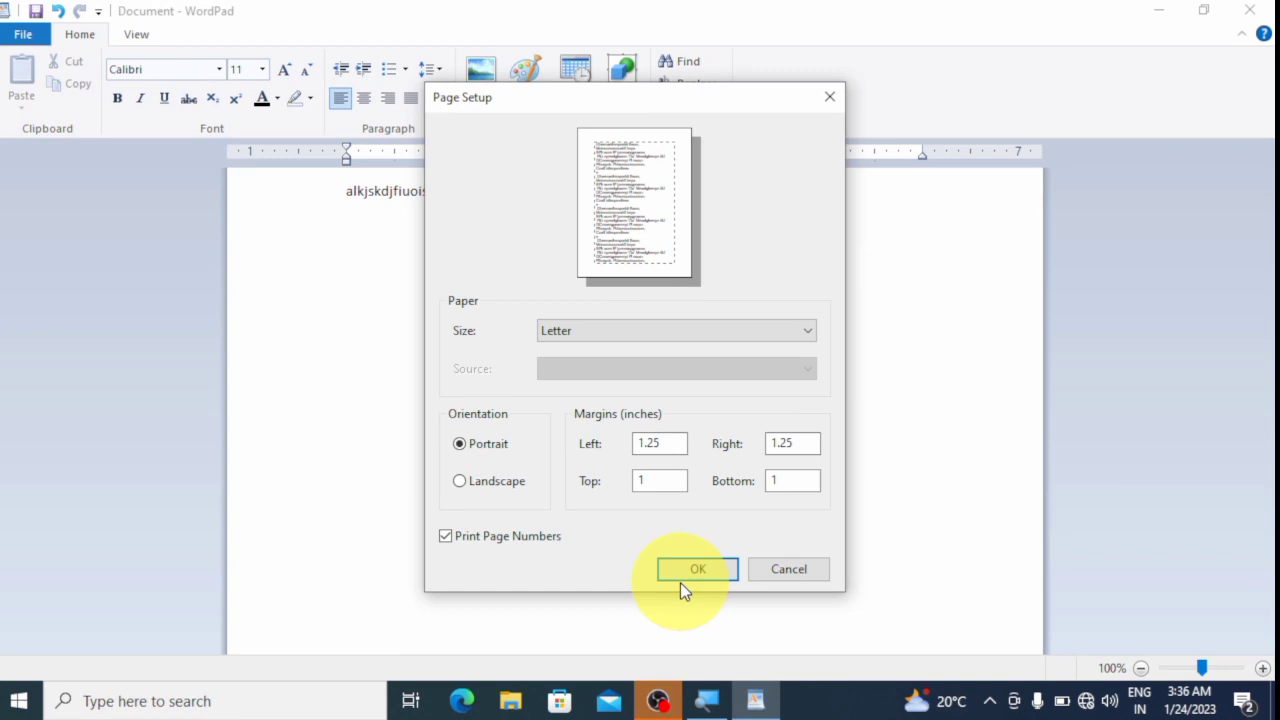
{"action": "left_click", "coordinate": [842, 101]}
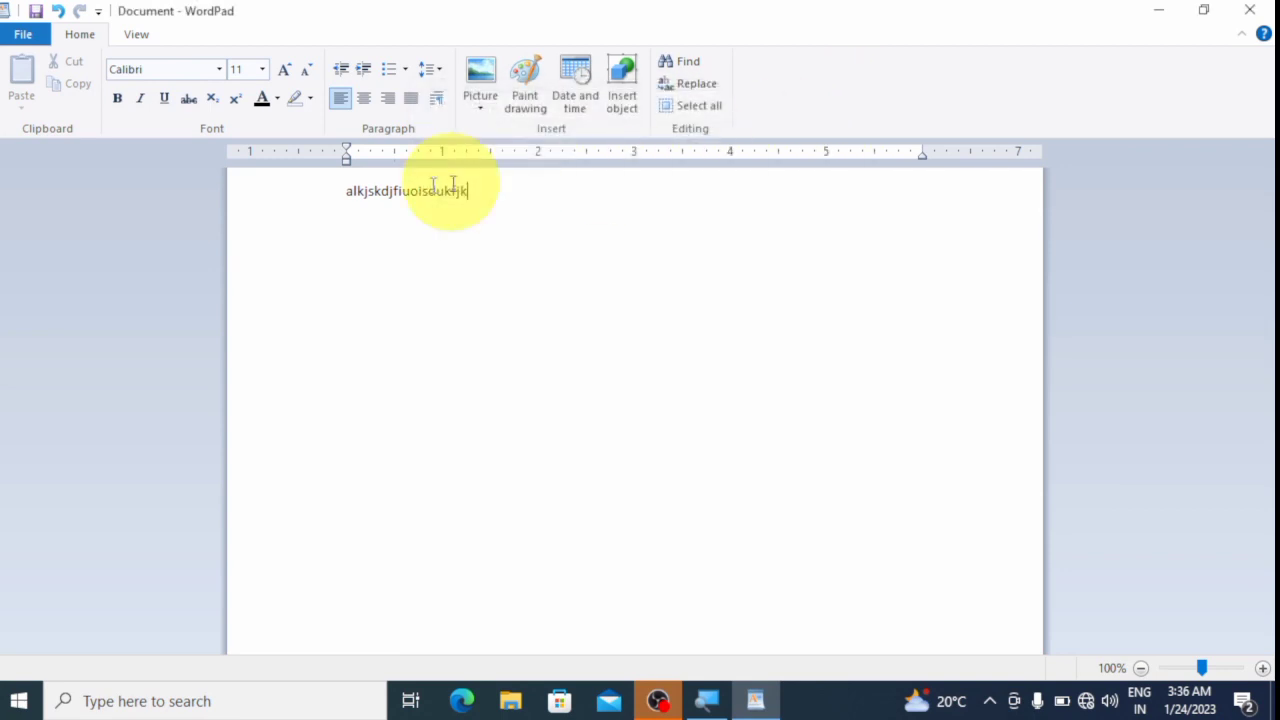
- Exit WordPad through its own Exit command and launch it again with a blank document
{"action": "left_click", "coordinate": [18, 37]}
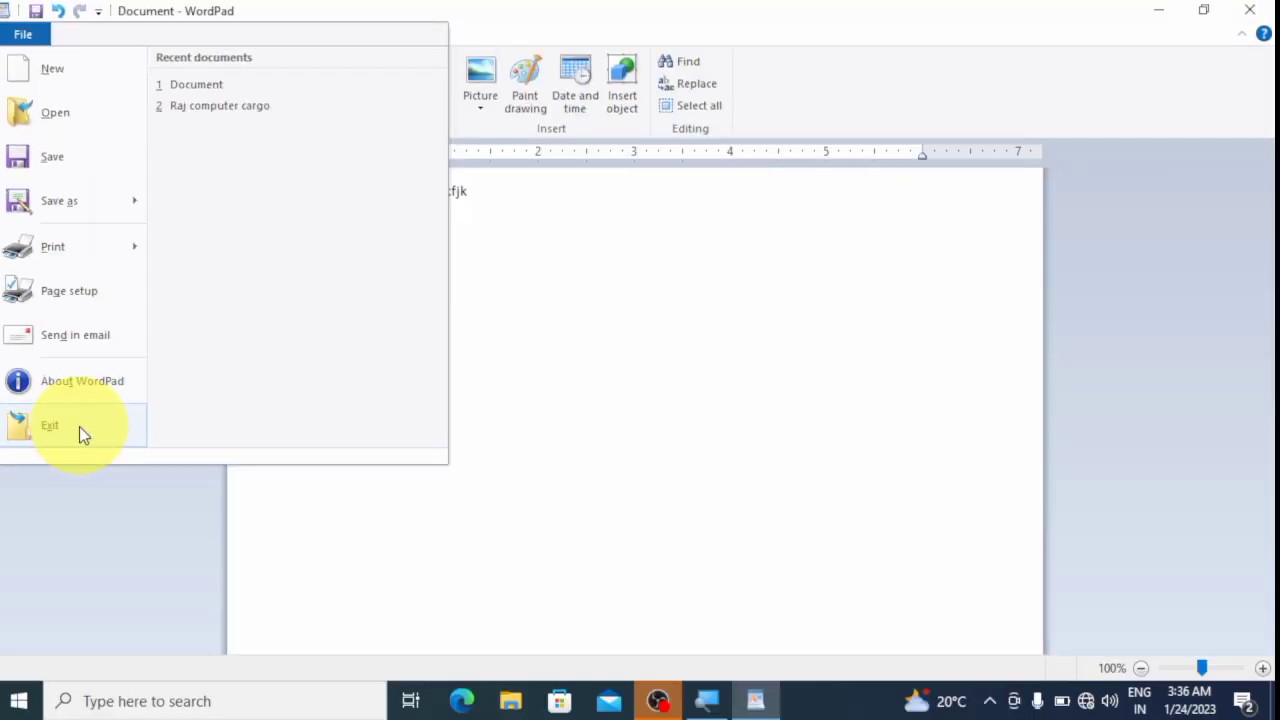
{"action": "left_click", "coordinate": [742, 496]}
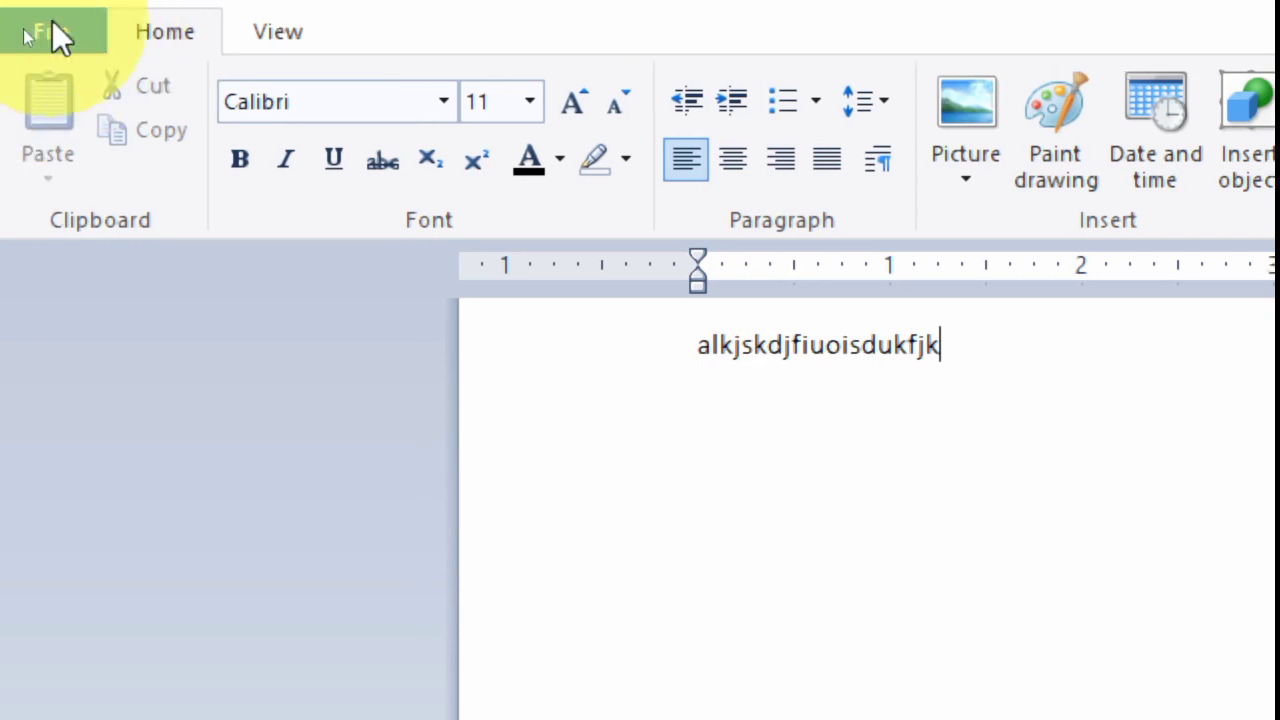
{"action": "left_click", "coordinate": [50, 32]}
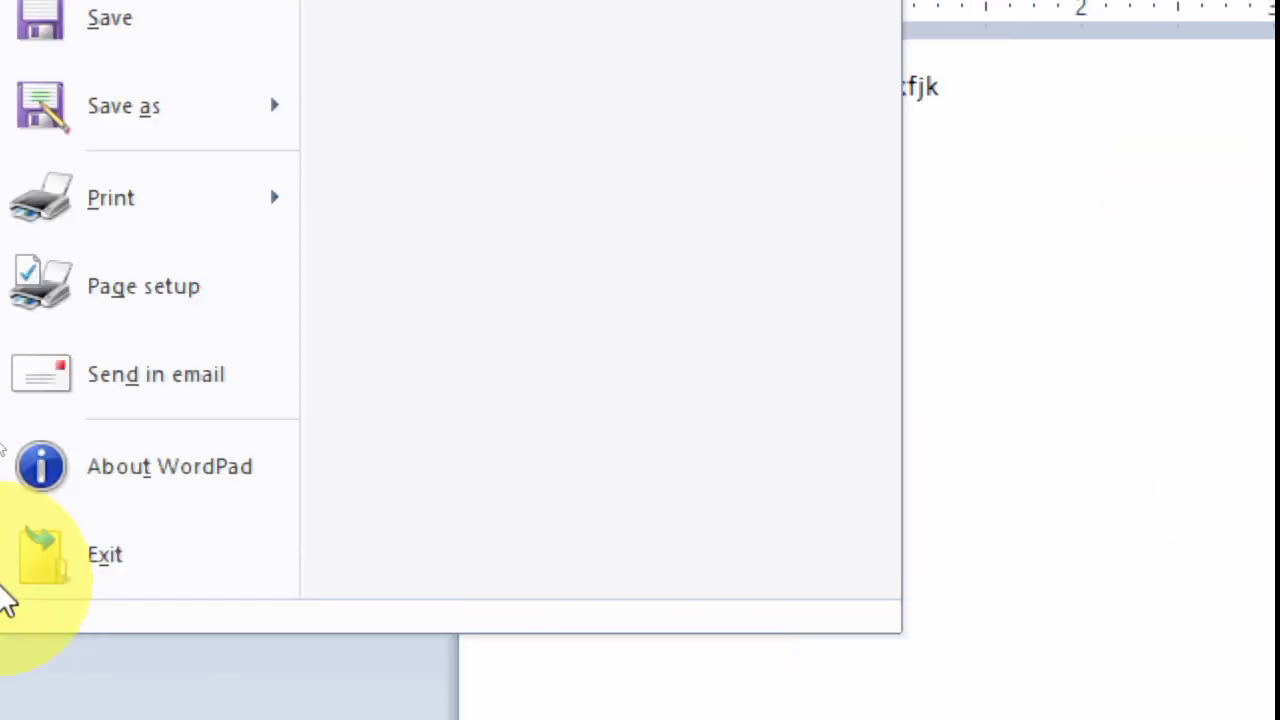
{"action": "left_click", "coordinate": [108, 580]}
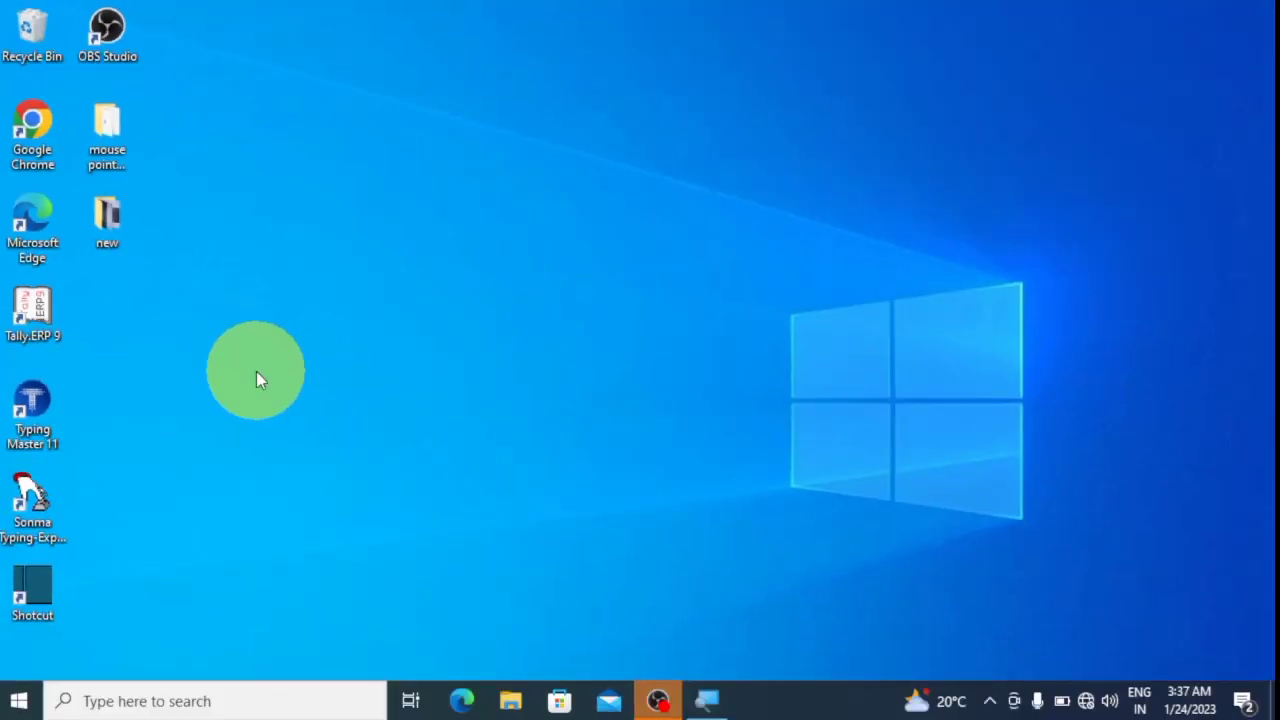
{"action": "key", "text": "super+r"}
{"action": "key", "text": "Return"}
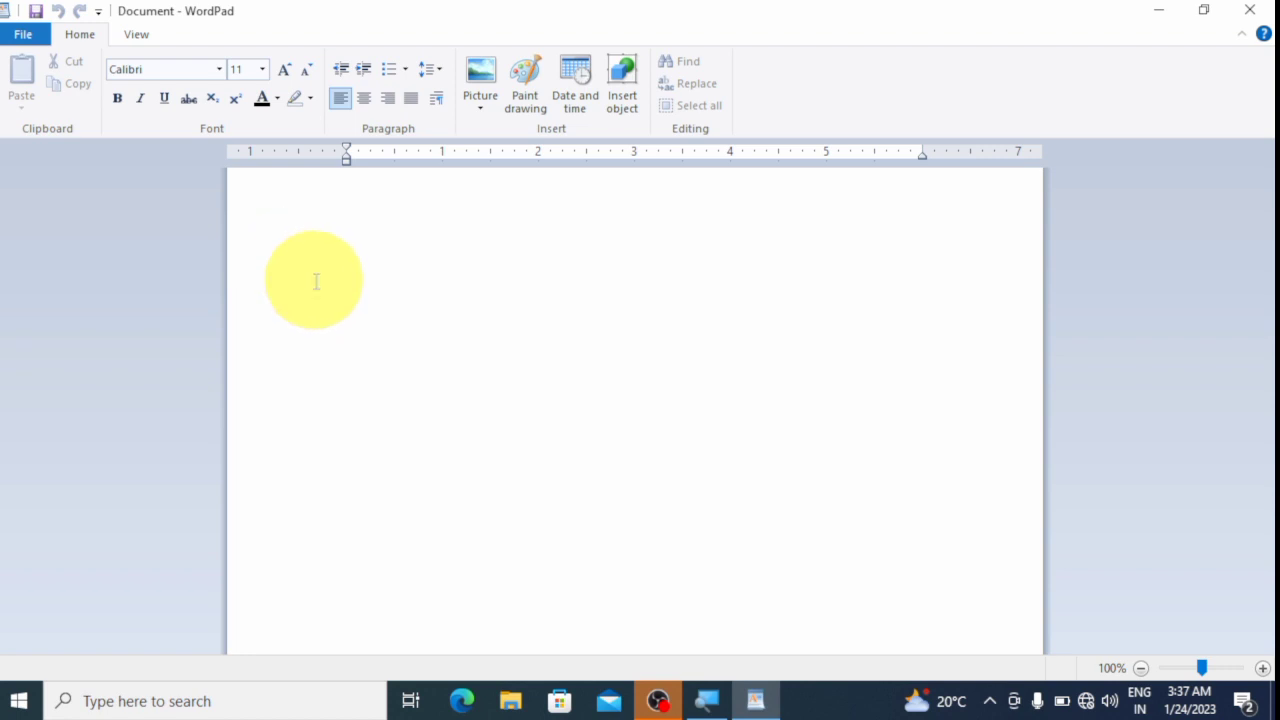
{"action": "left_click", "coordinate": [26, 34]}
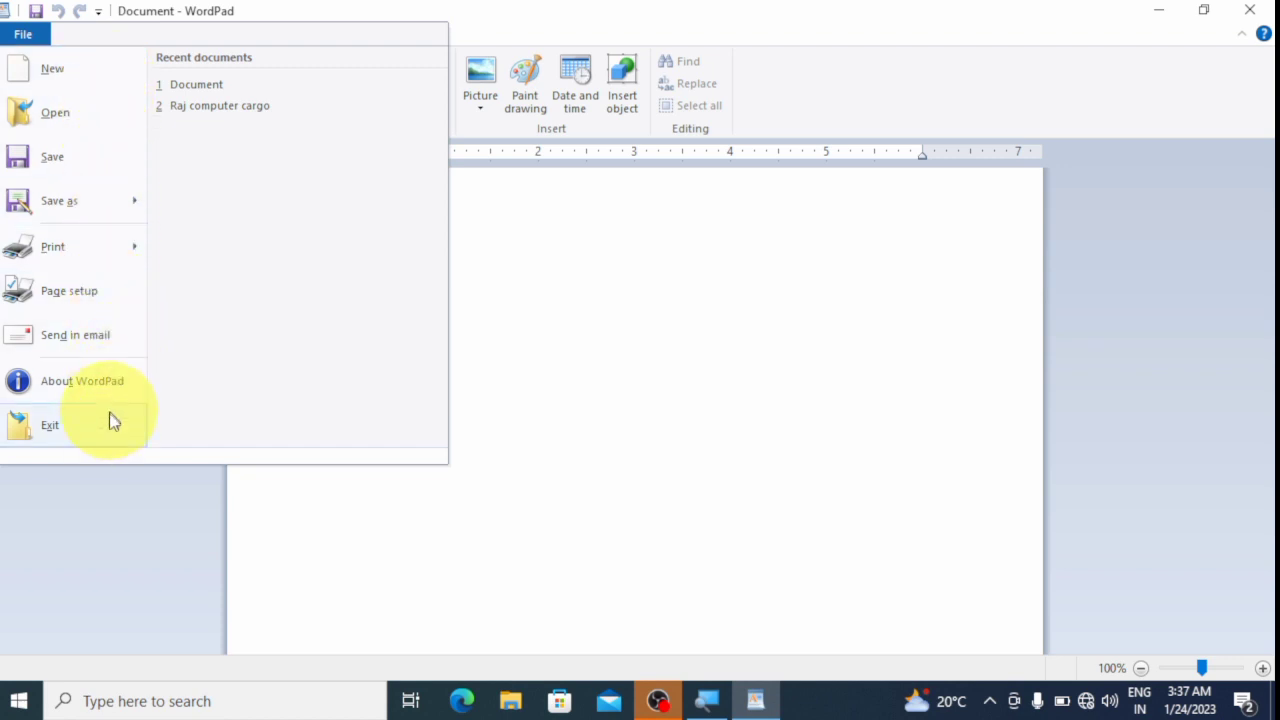
{"action": "left_click", "coordinate": [560, 360]}
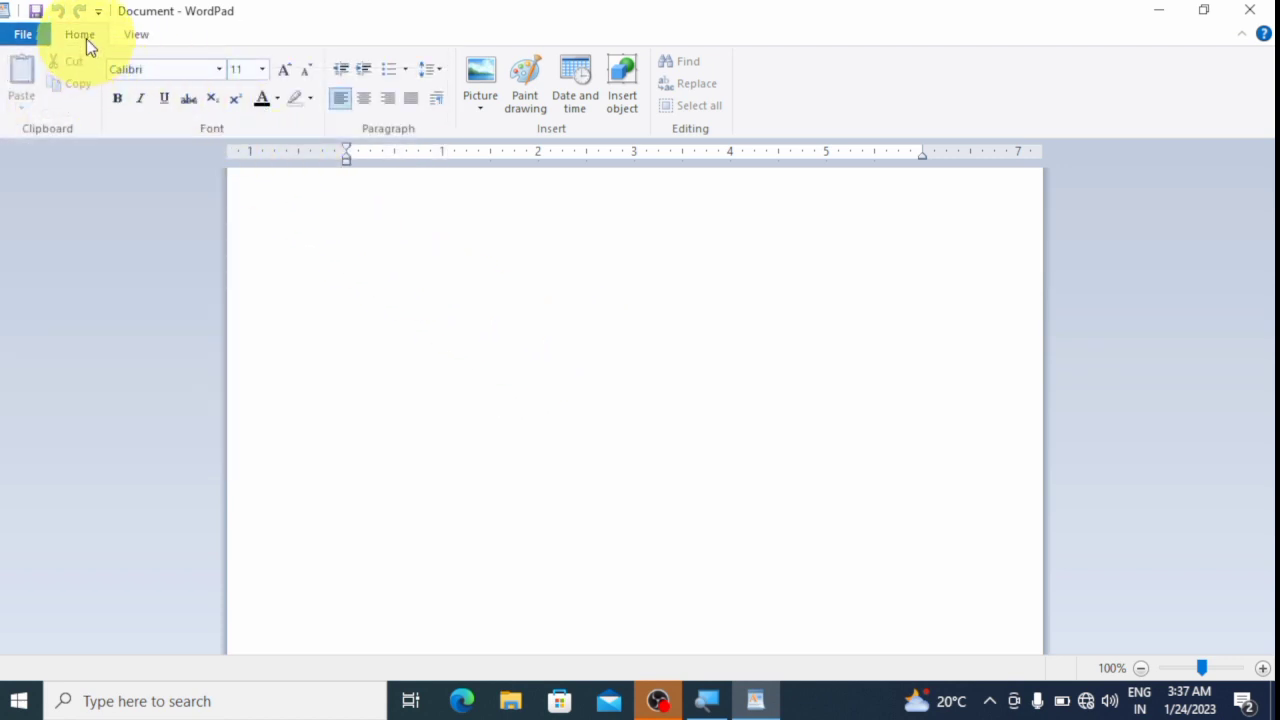
{"action": "left_click", "coordinate": [138, 35]}
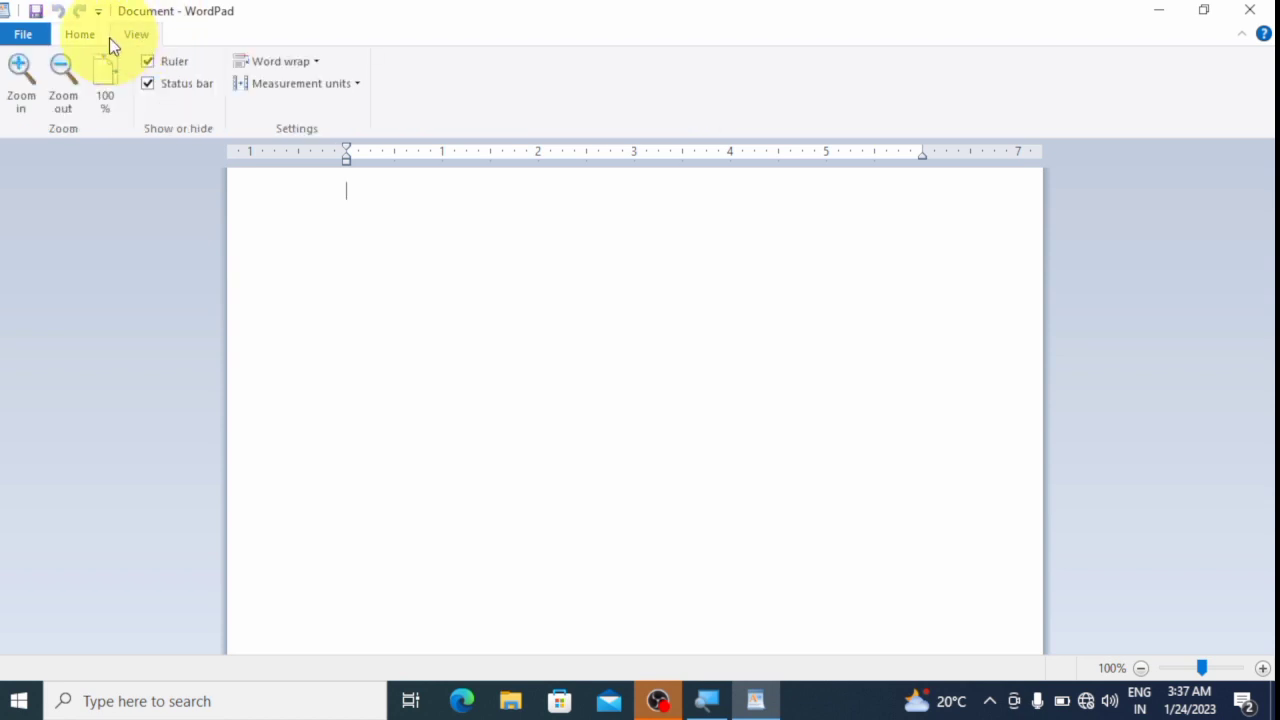
{"action": "left_click", "coordinate": [97, 38]}
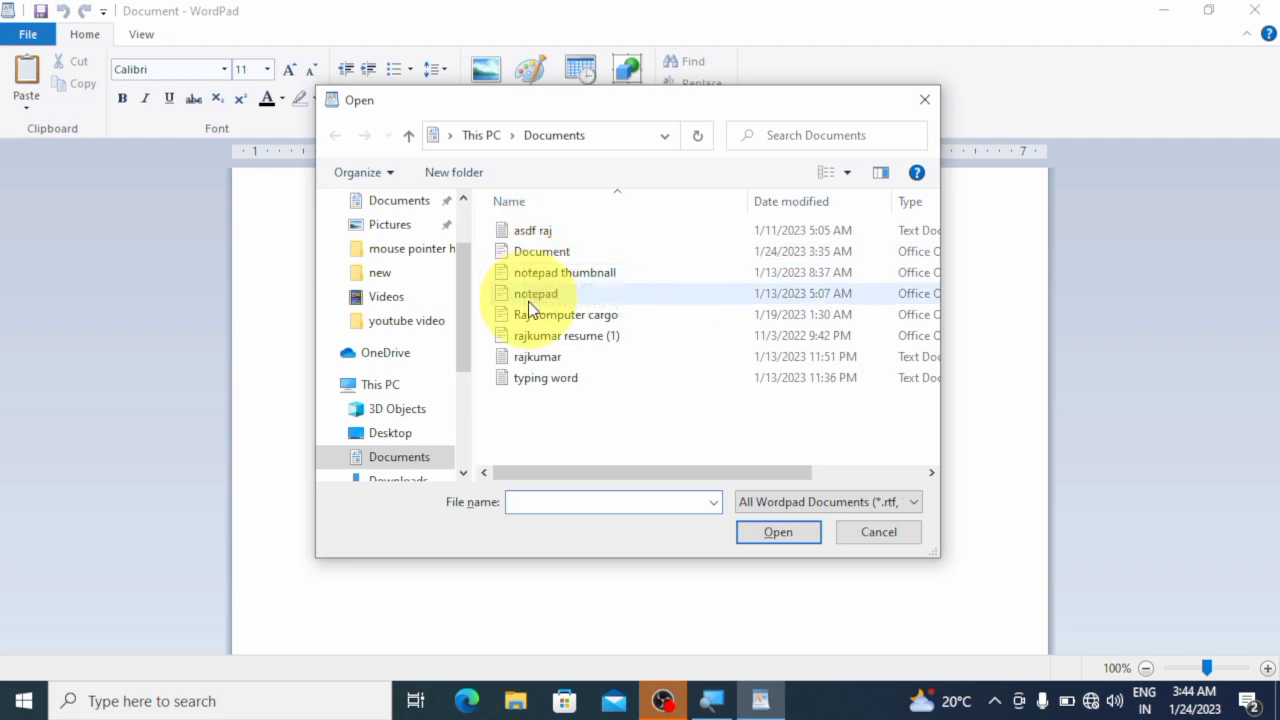
- Open "Raj computer cargo" from the Documents folder and cut the words "On the Insert tab" from the start of the first paragraph
{"action": "left_click", "coordinate": [528, 318]}
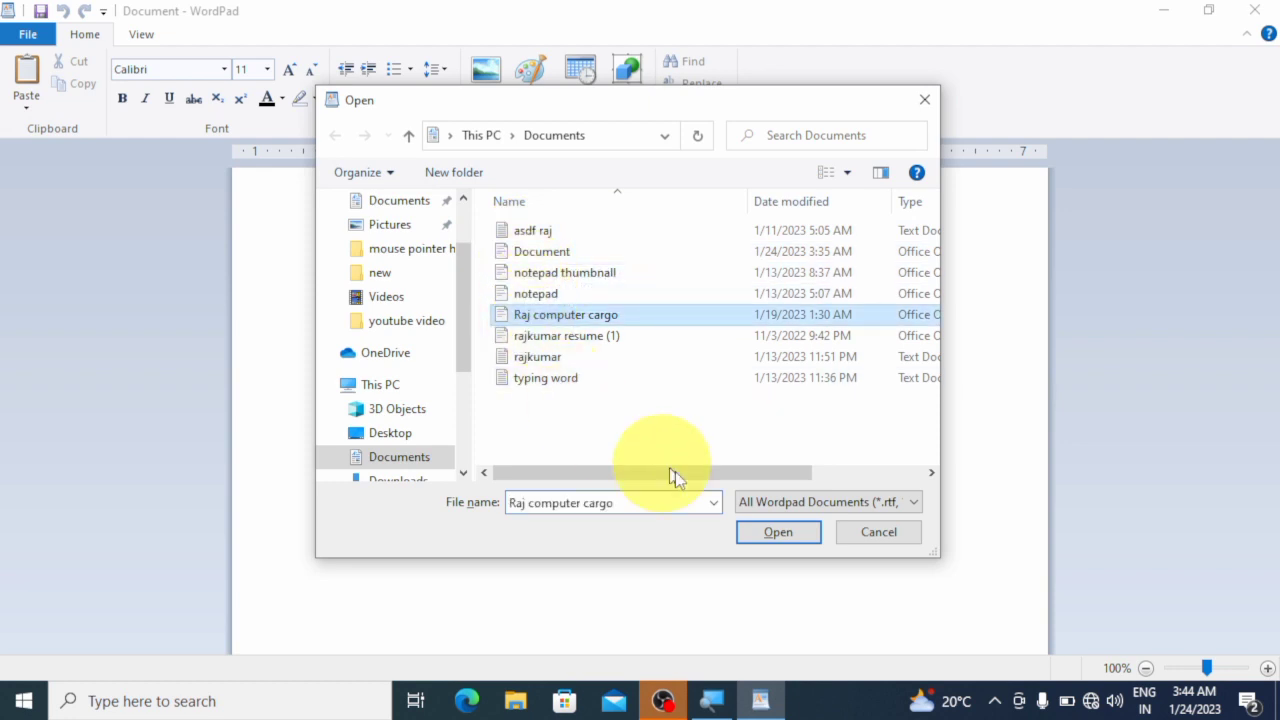
{"action": "left_click", "coordinate": [779, 530]}
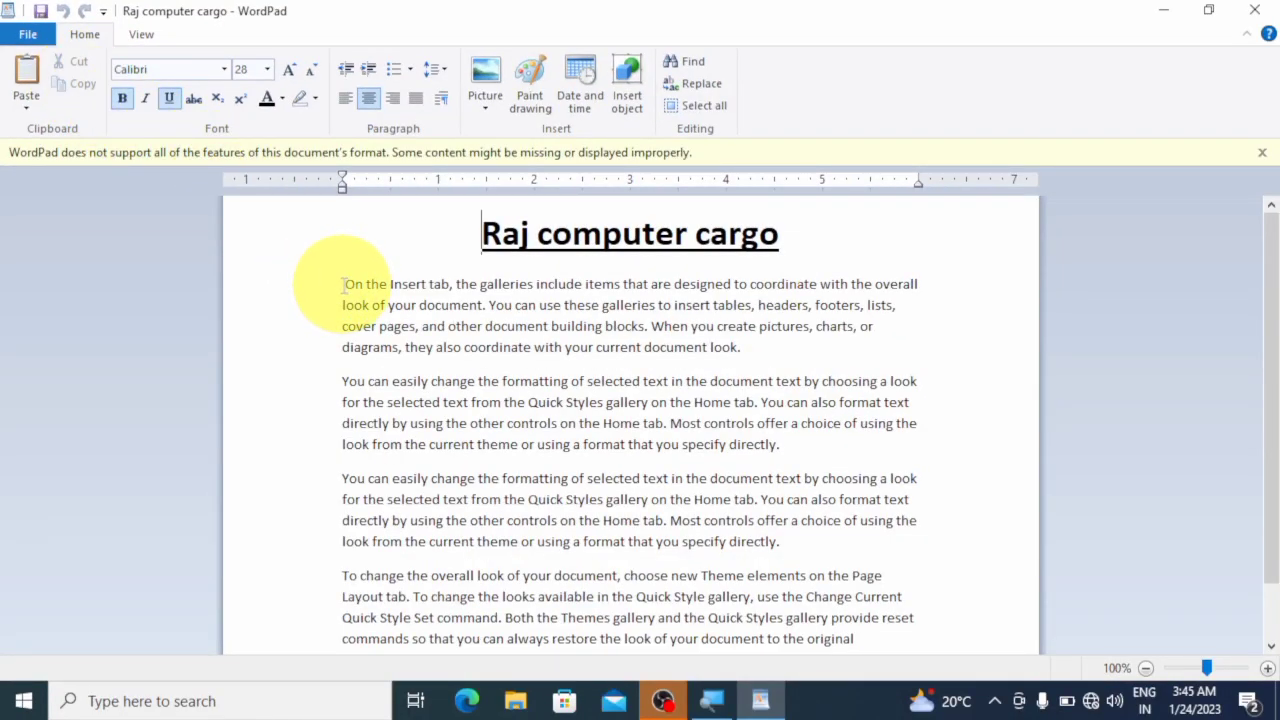
{"action": "left_click_drag", "start_coordinate": [343, 284], "coordinate": [452, 292]}
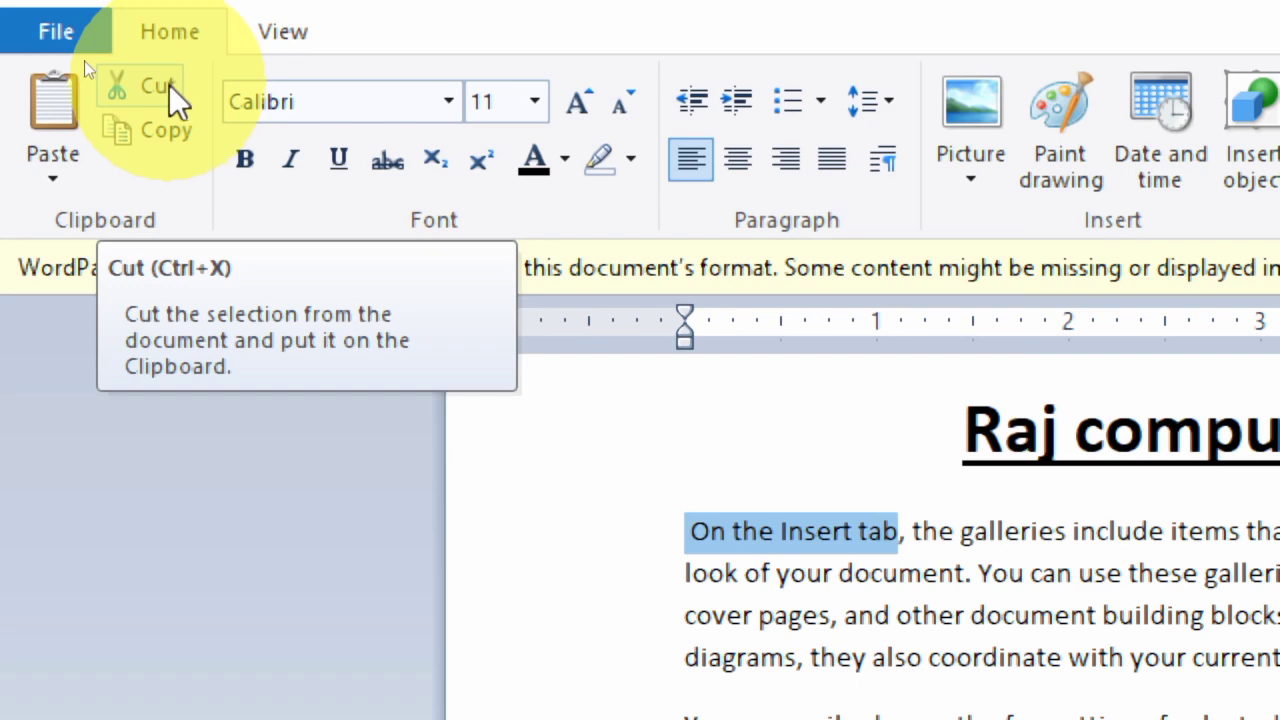
{"action": "left_click", "coordinate": [166, 86]}
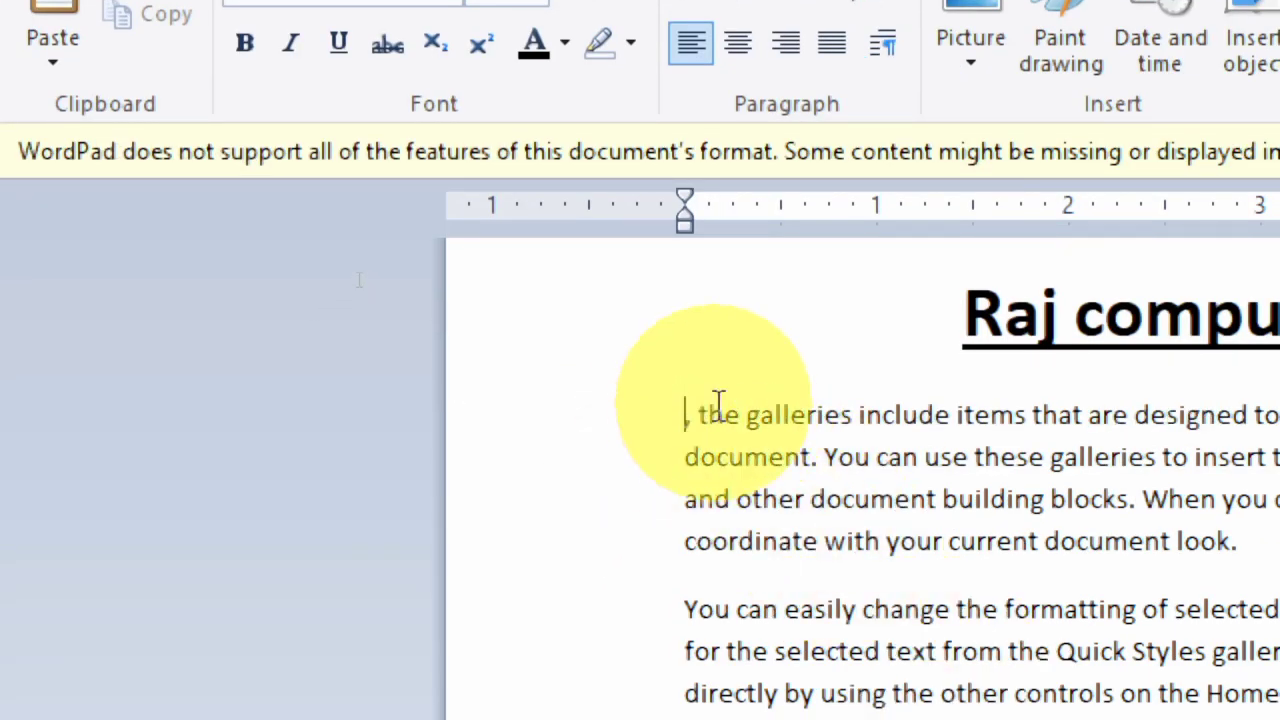
- Copy the first paragraph's text from ", the galleries" through "When you" and paste it below the last paragraph and at the end of the second paragraph
{"action": "left_click_drag", "start_coordinate": [690, 412], "coordinate": [1245, 525]}
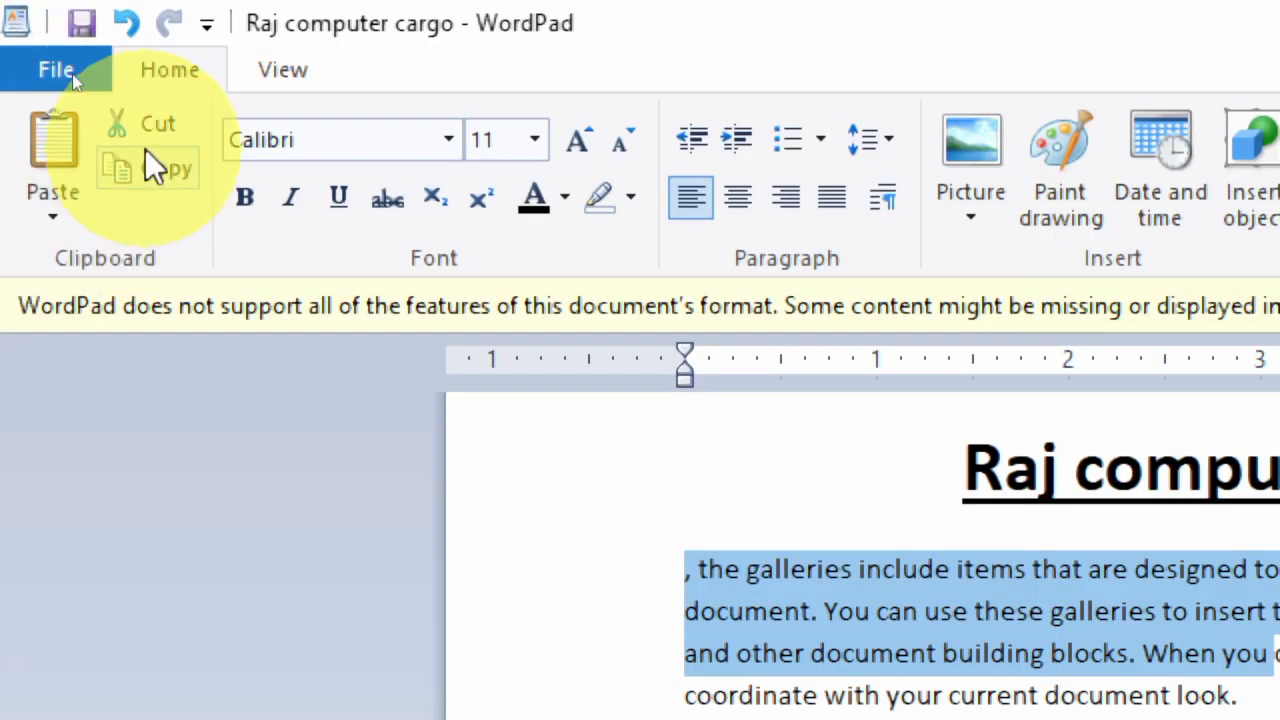
{"action": "left_click", "coordinate": [163, 165]}
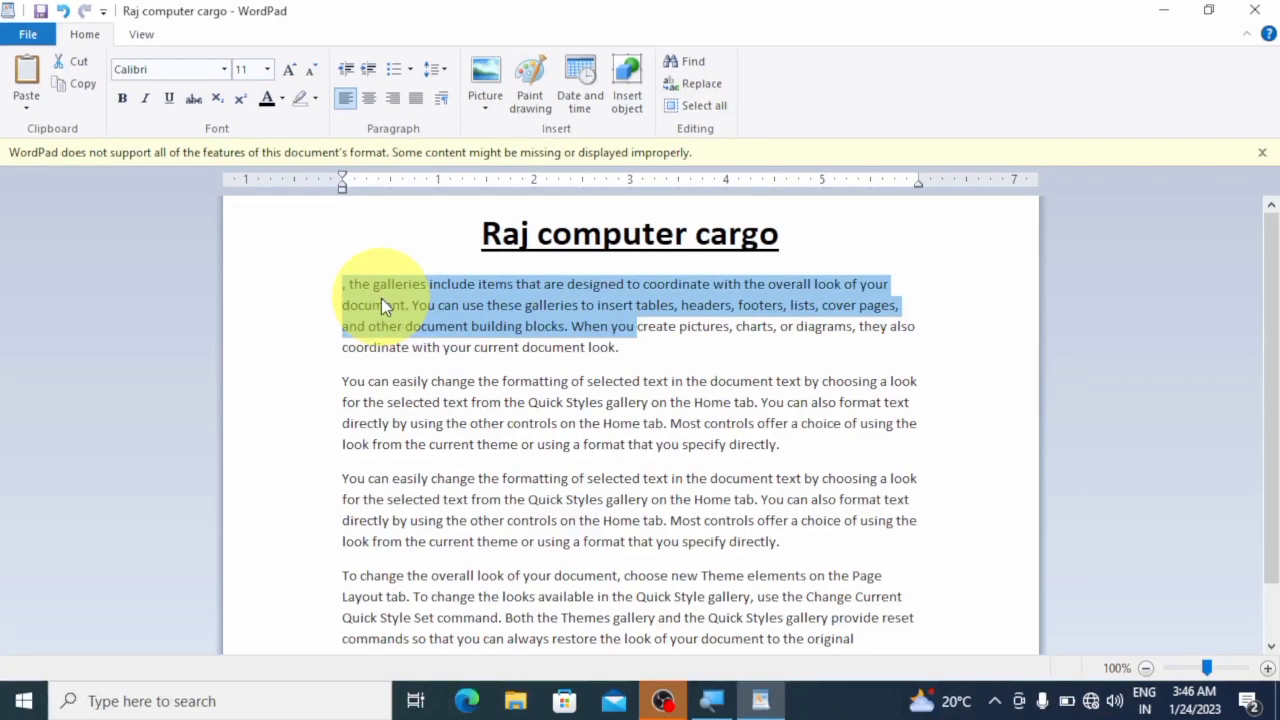
{"action": "scroll", "coordinate": [405, 322], "scroll_direction": "down", "scroll_amount": 1}
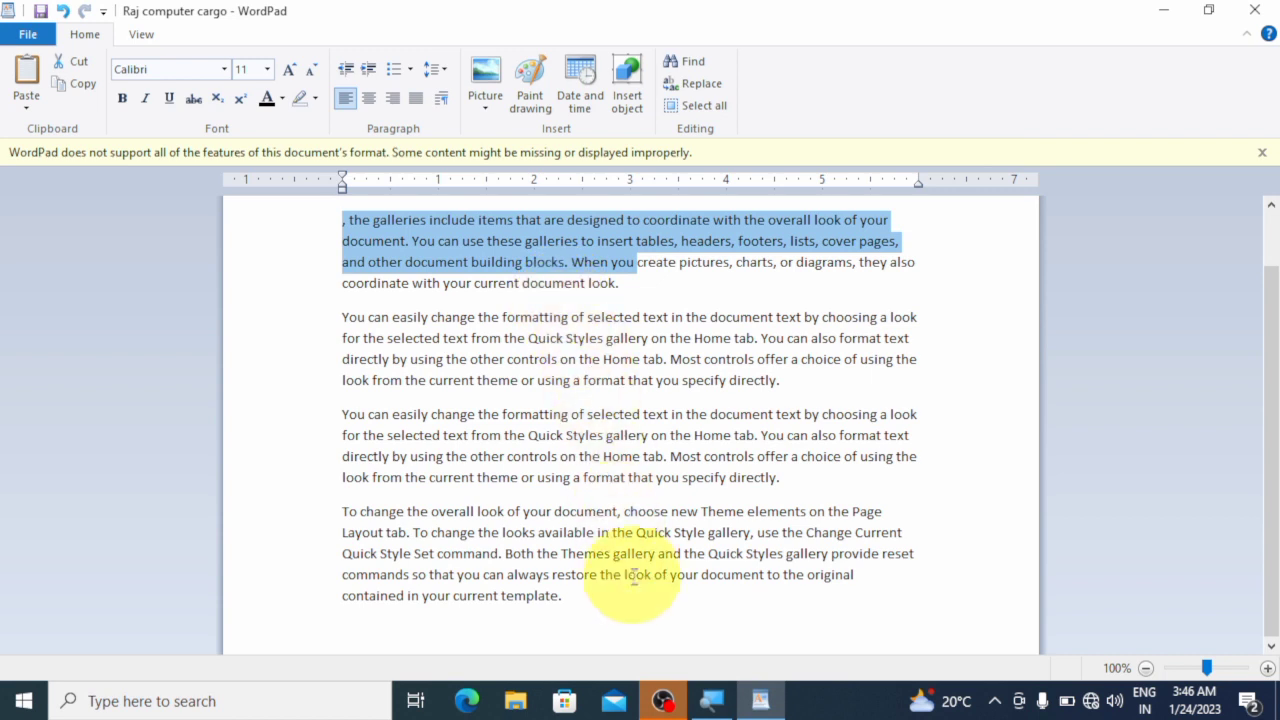
{"action": "left_click", "coordinate": [594, 602]}
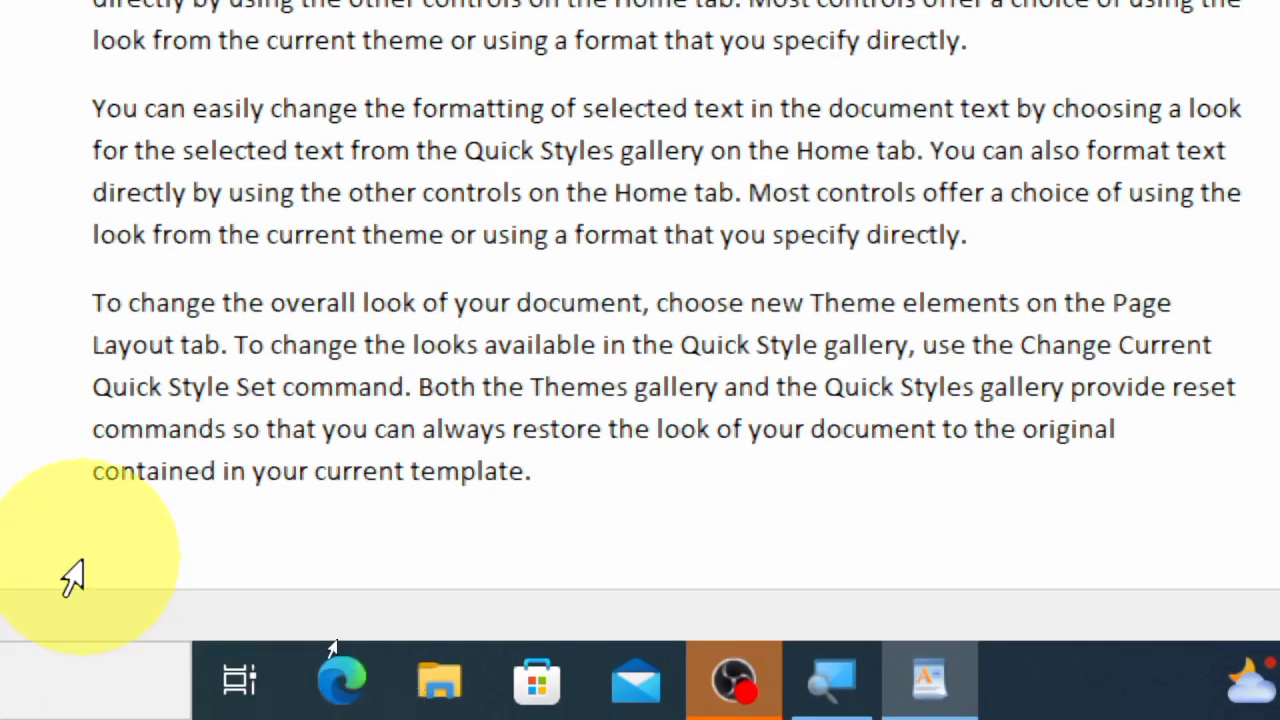
{"action": "left_click", "coordinate": [137, 550]}
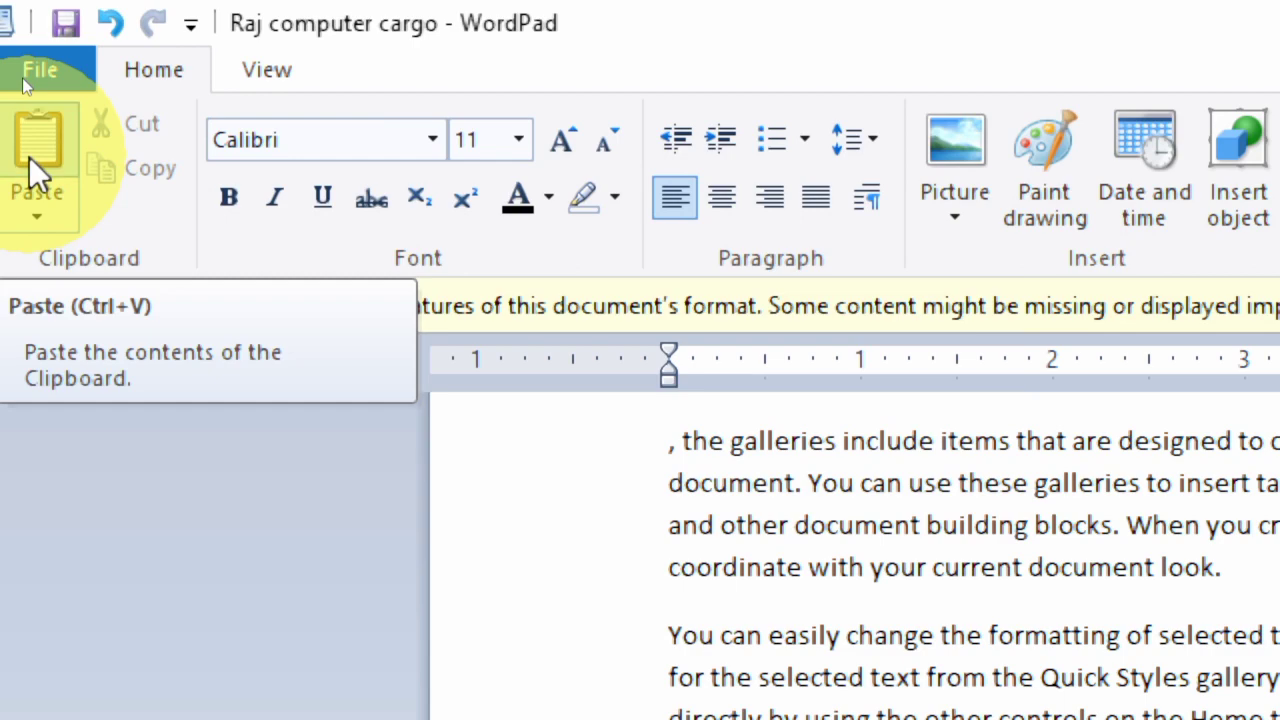
{"action": "left_click", "coordinate": [29, 157]}
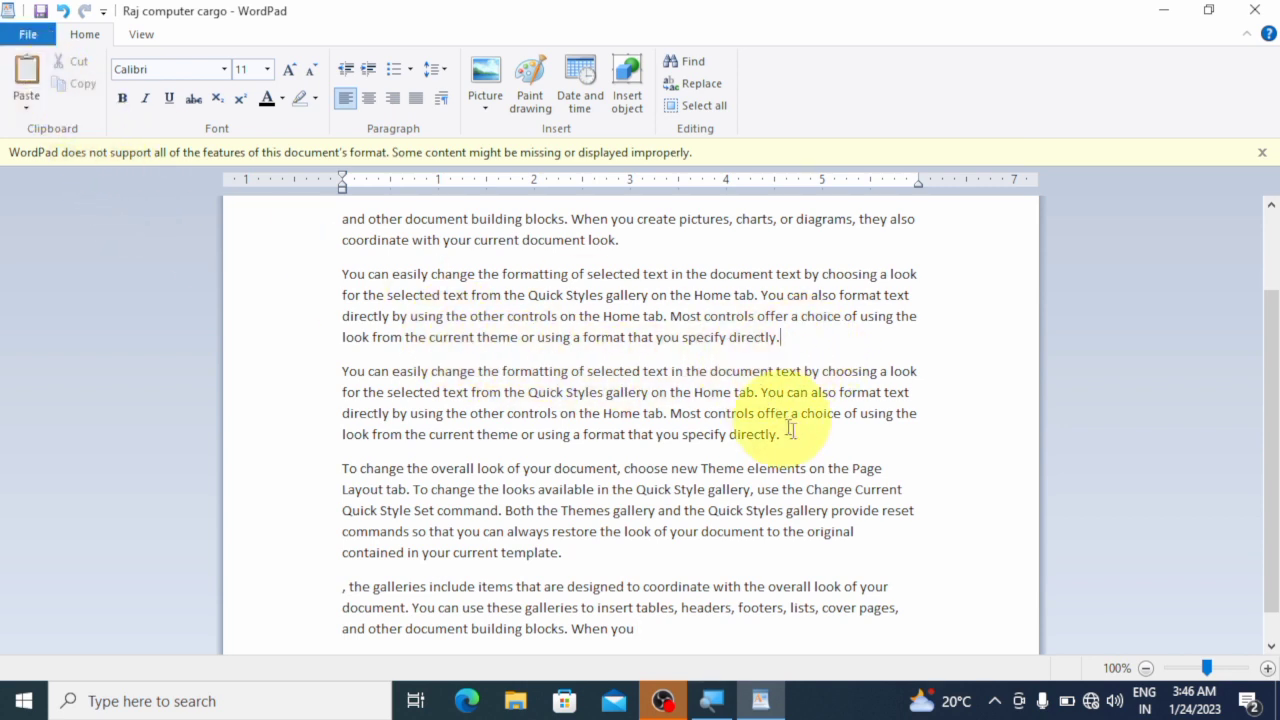
{"action": "left_click", "coordinate": [27, 75]}
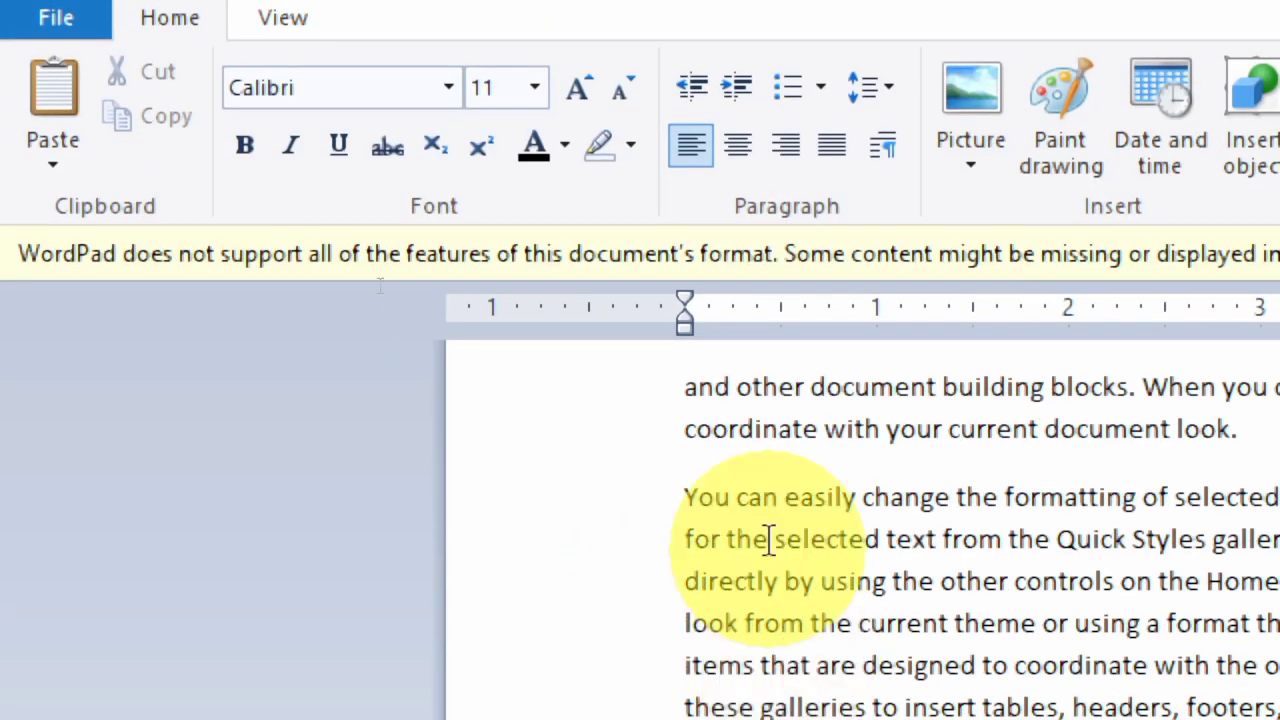
- Change the font of the line beginning "and other document building blocks" to Bodoni MT Black
{"action": "left_click", "coordinate": [548, 415]}
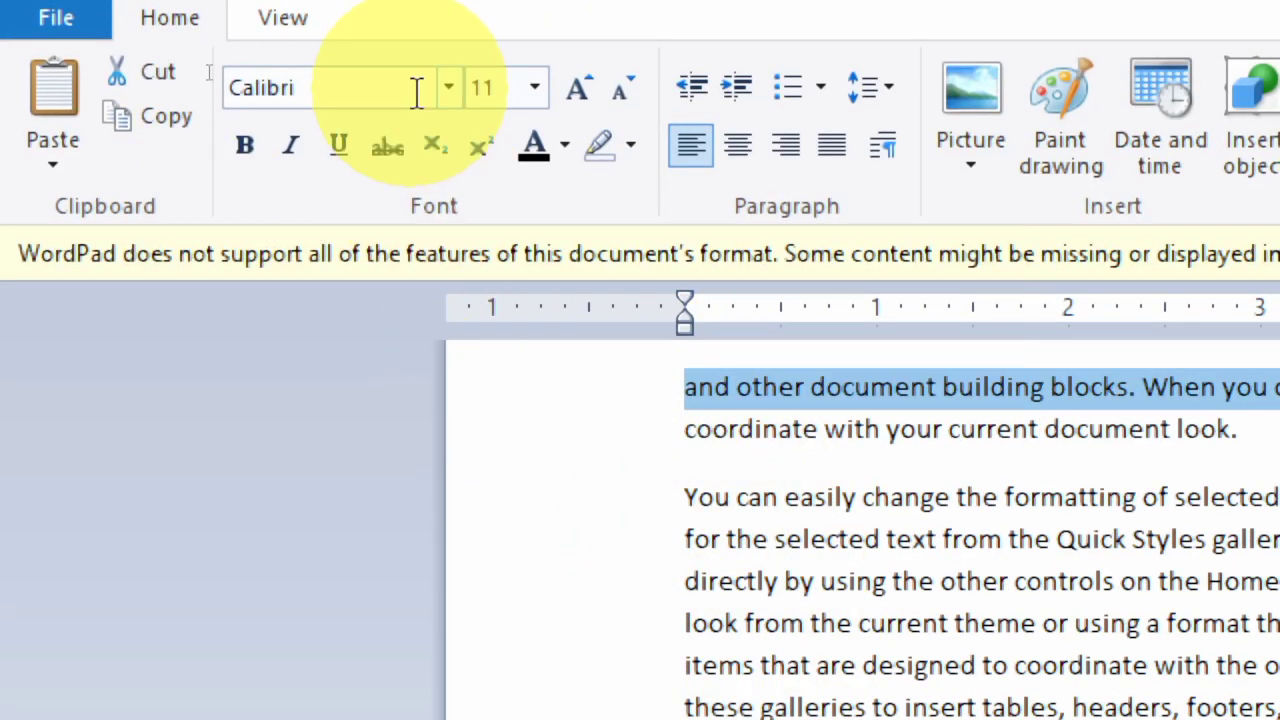
{"action": "left_click", "coordinate": [447, 80]}
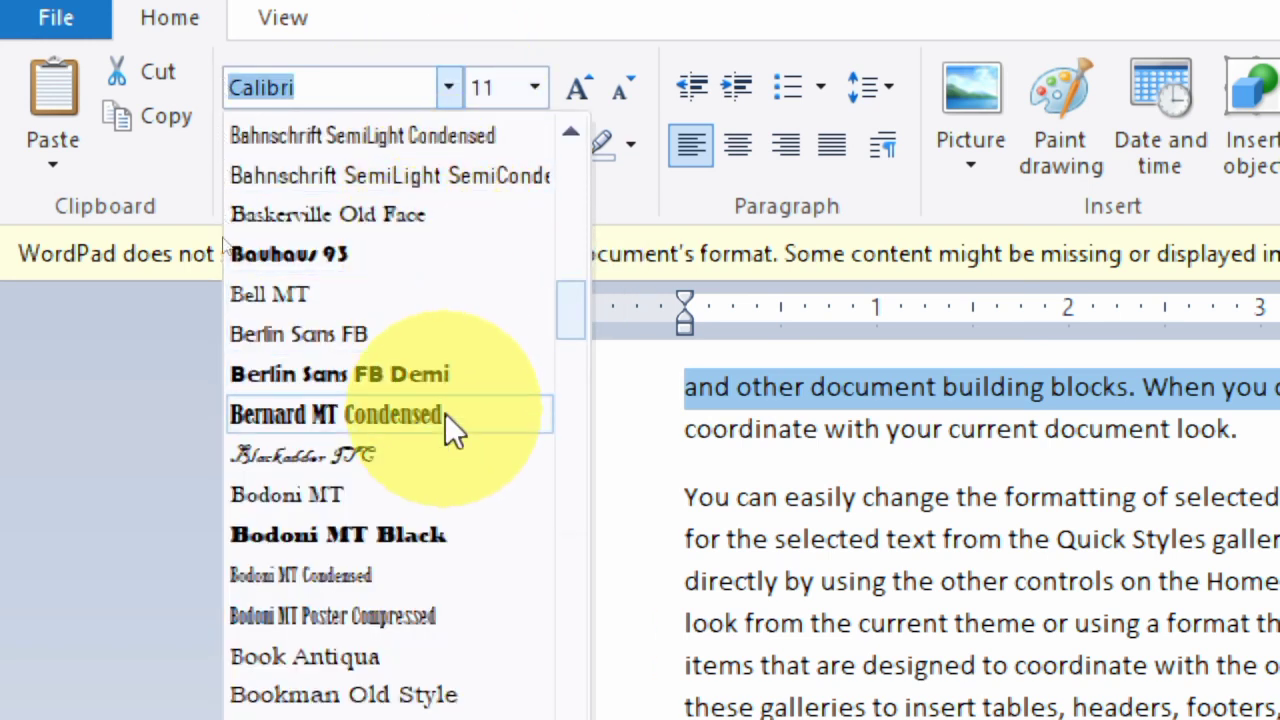
{"action": "left_click", "coordinate": [419, 537]}
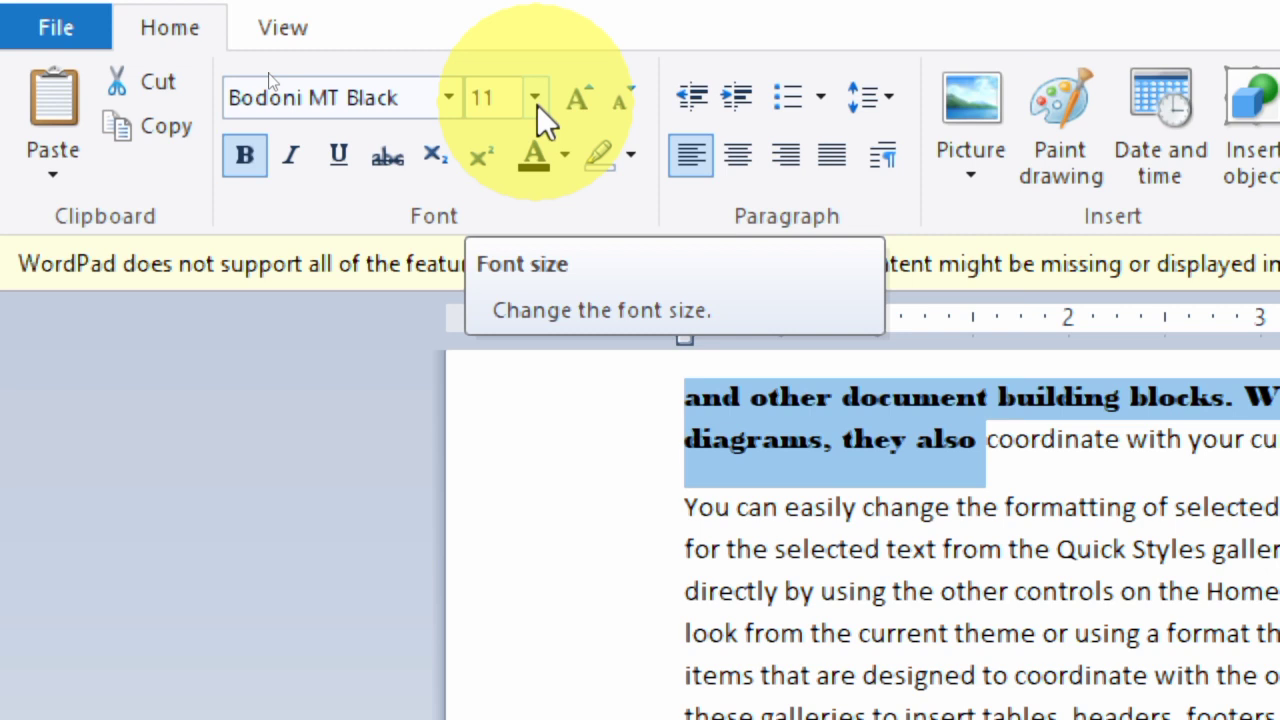
- Enlarge the line beginning "and other document building blocks" to font size 12 and shrink it stepwise down to size 8
{"action": "left_click", "coordinate": [543, 592]}
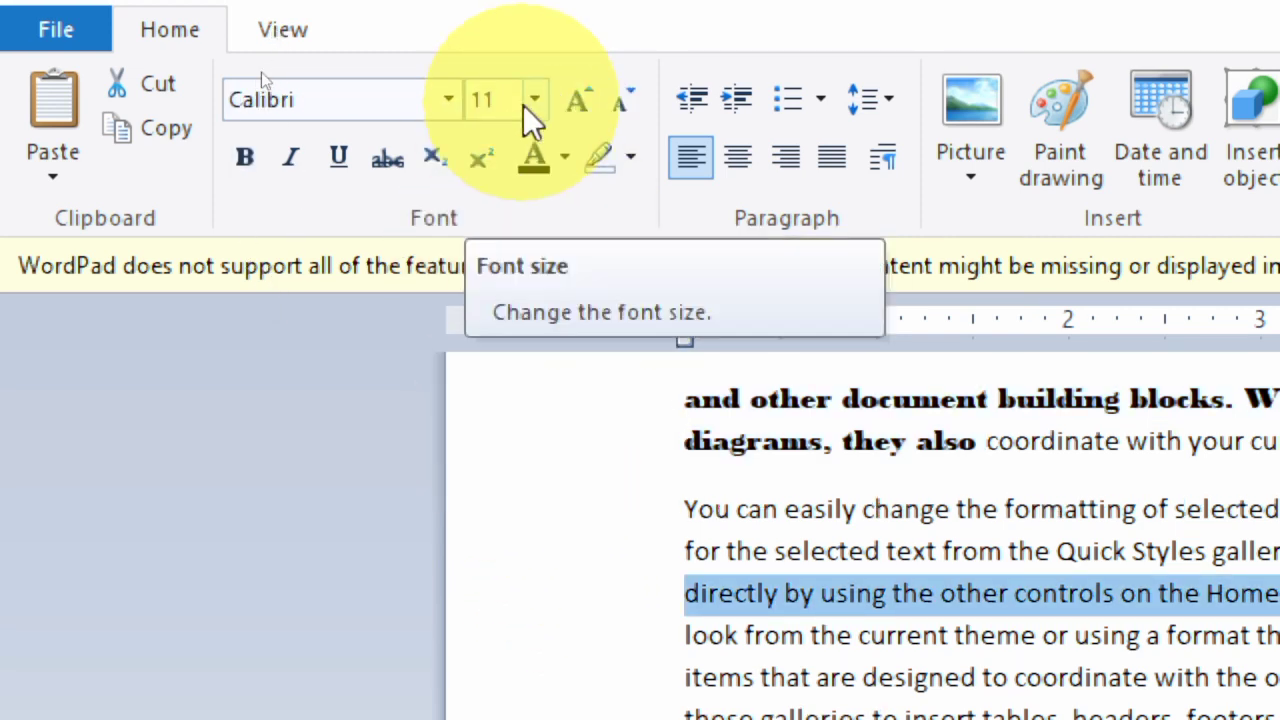
{"action": "left_click", "coordinate": [516, 408]}
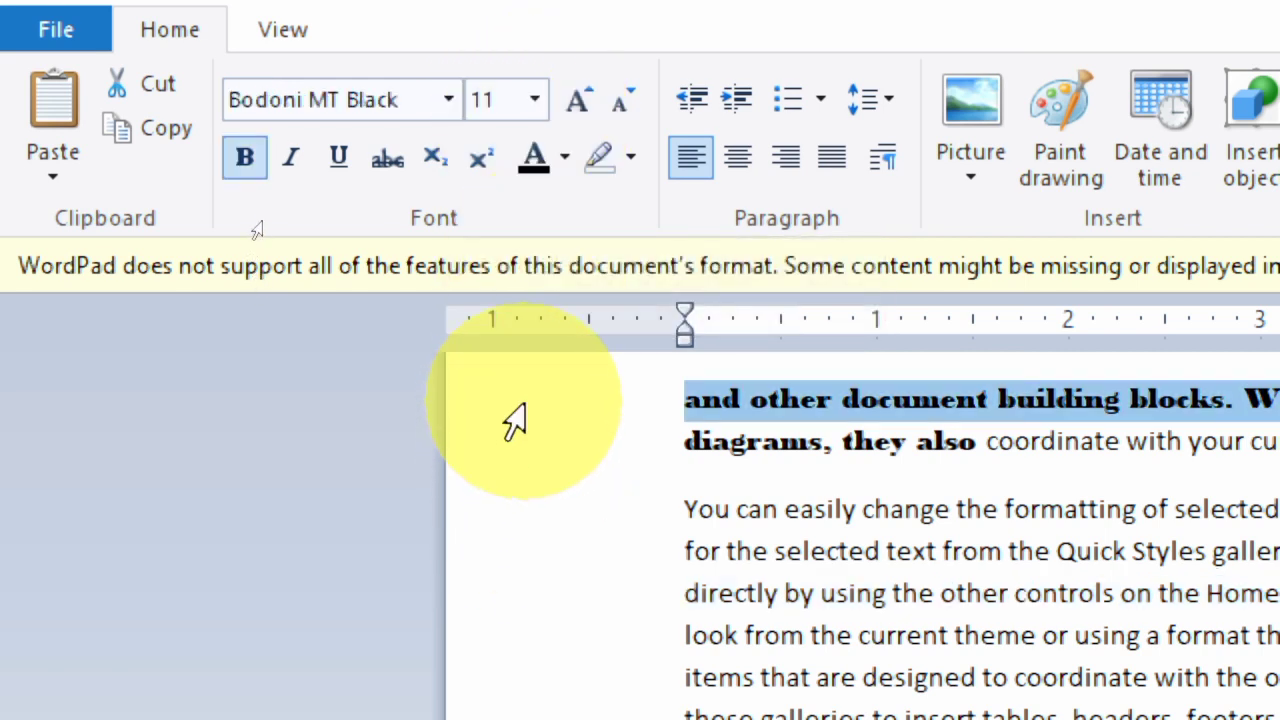
{"action": "left_click", "coordinate": [533, 109]}
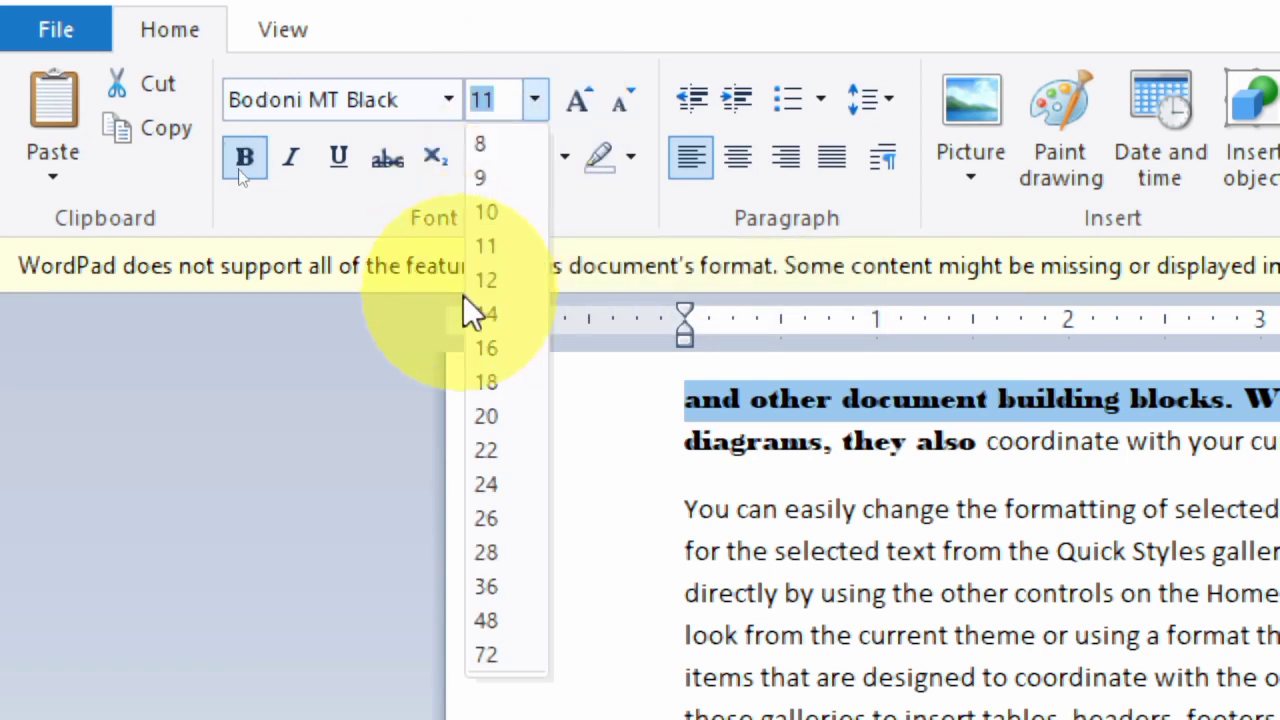
{"action": "left_click", "coordinate": [583, 407]}
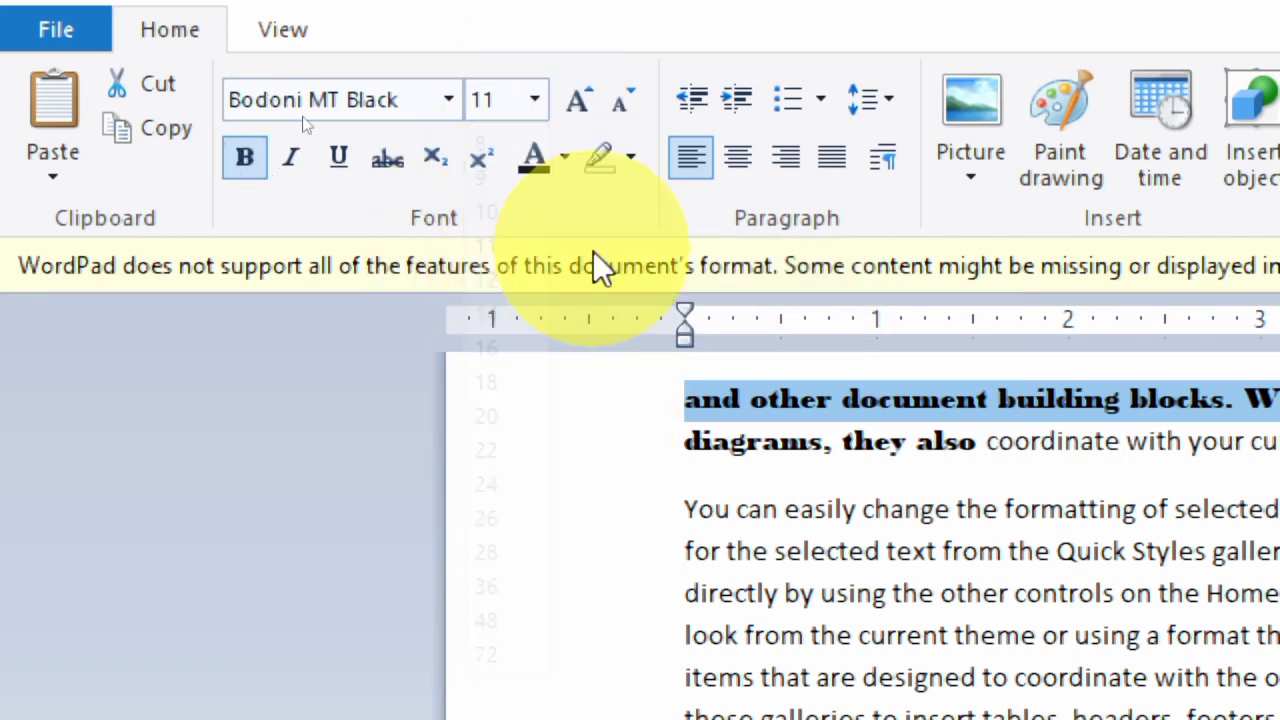
{"action": "left_click", "coordinate": [583, 106]}
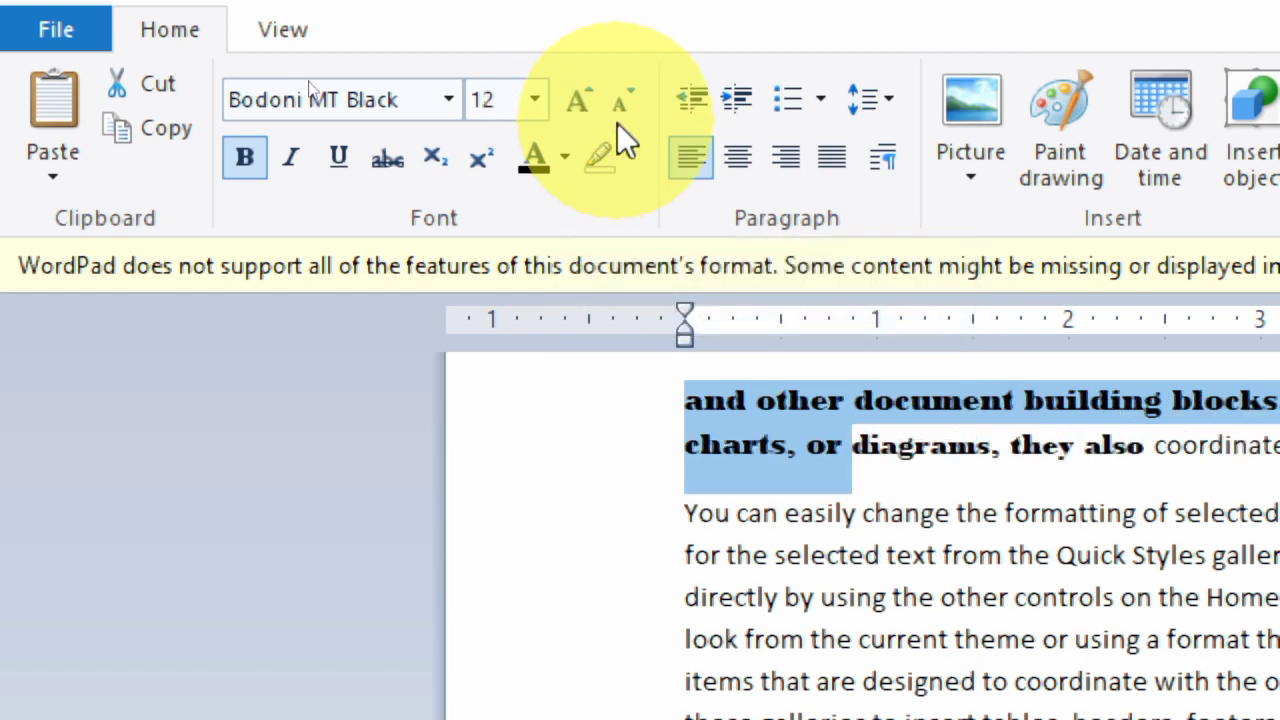
{"action": "left_click", "coordinate": [629, 102]}
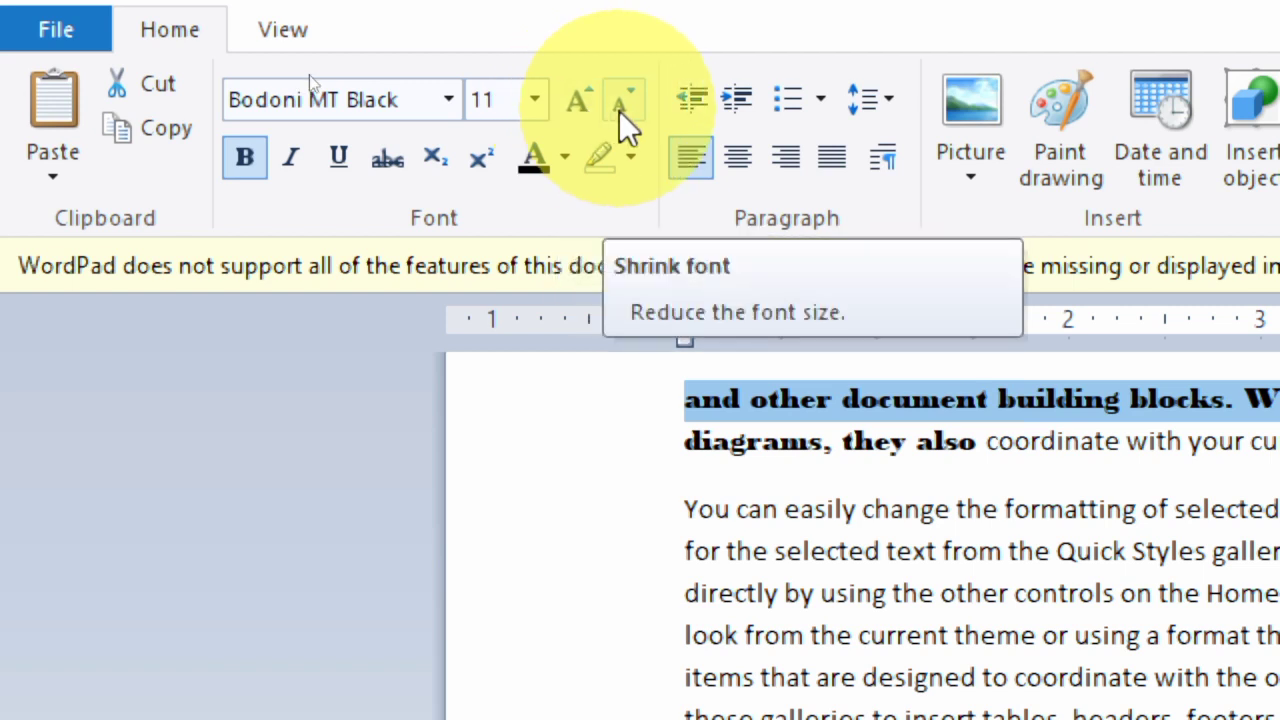
{"action": "left_click", "coordinate": [616, 110]}
{"action": "left_click", "coordinate": [591, 105]}
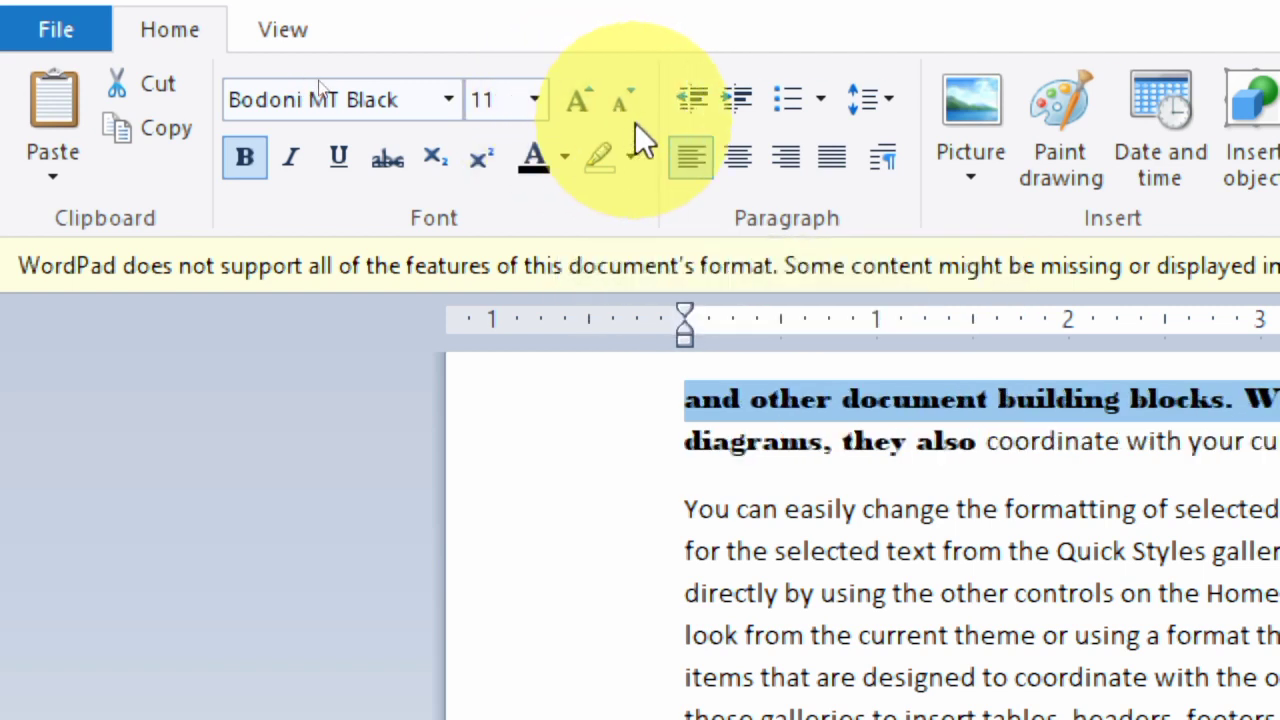
{"action": "left_click", "coordinate": [633, 102]}
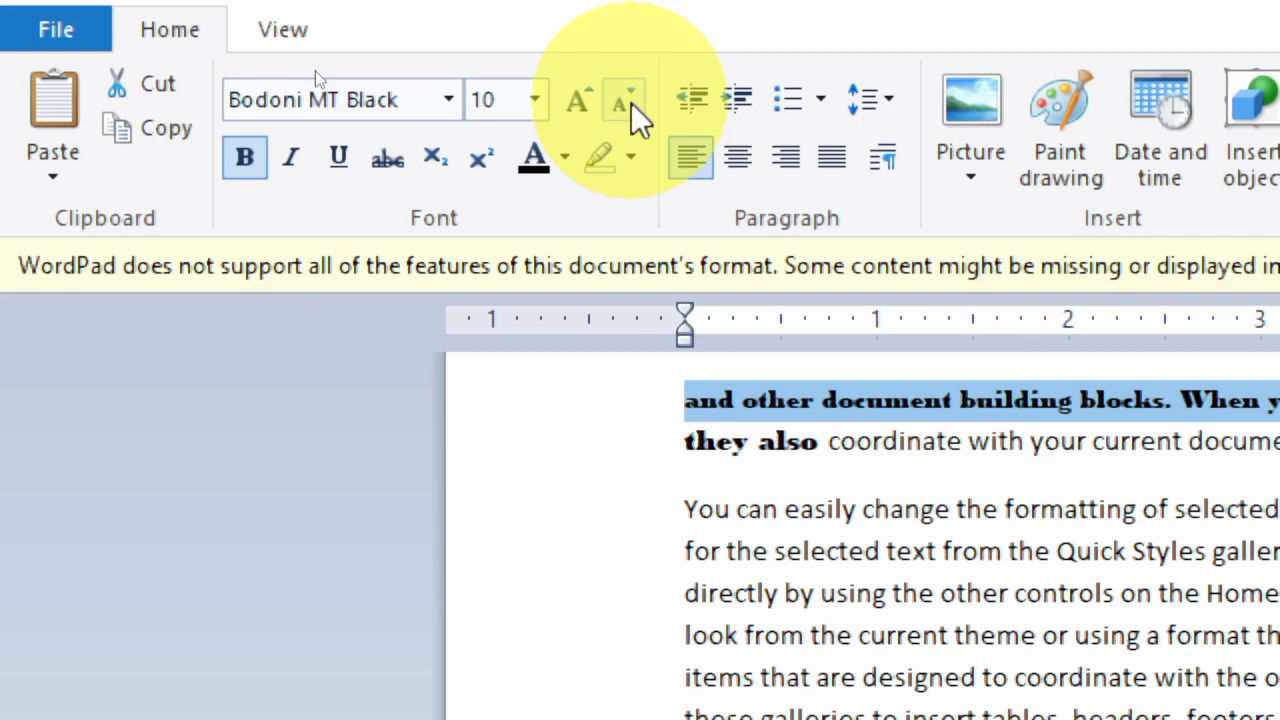
{"action": "left_click", "coordinate": [631, 108]}
{"action": "left_click", "coordinate": [619, 106]}
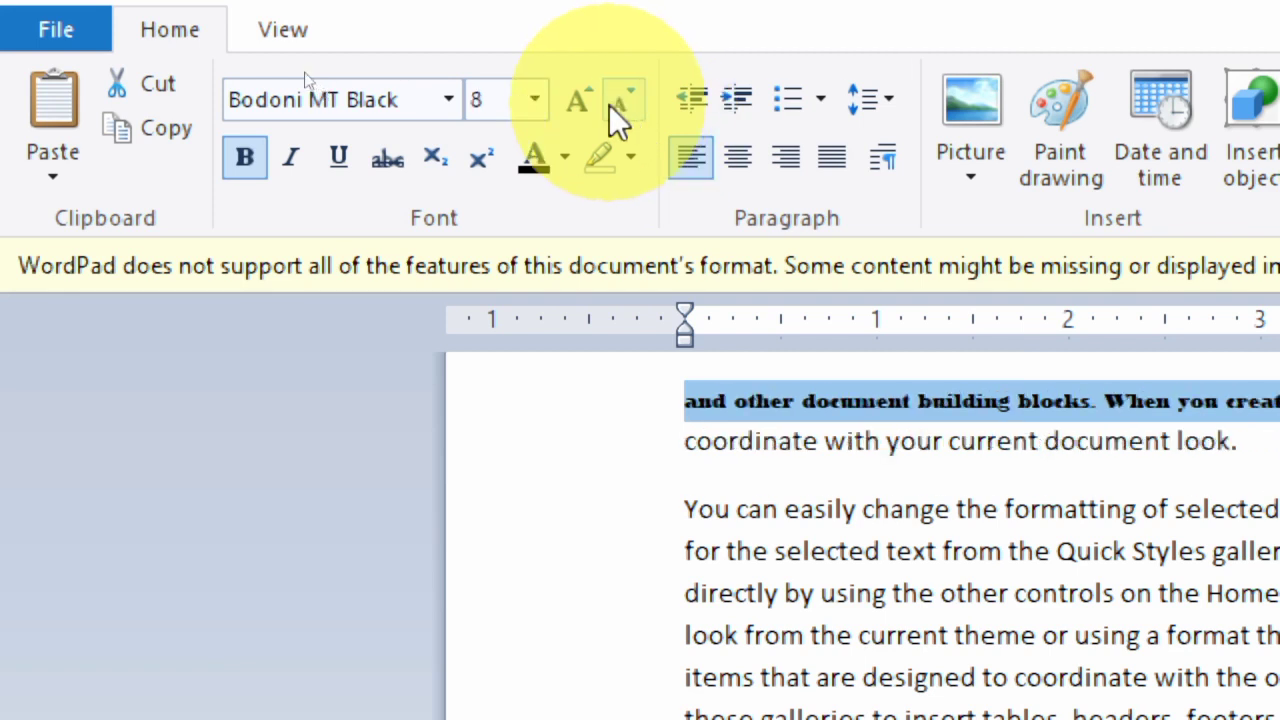
- Grow the selected Bodoni MT Black line's font stepwise to size 12
{"action": "left_click", "coordinate": [591, 108]}
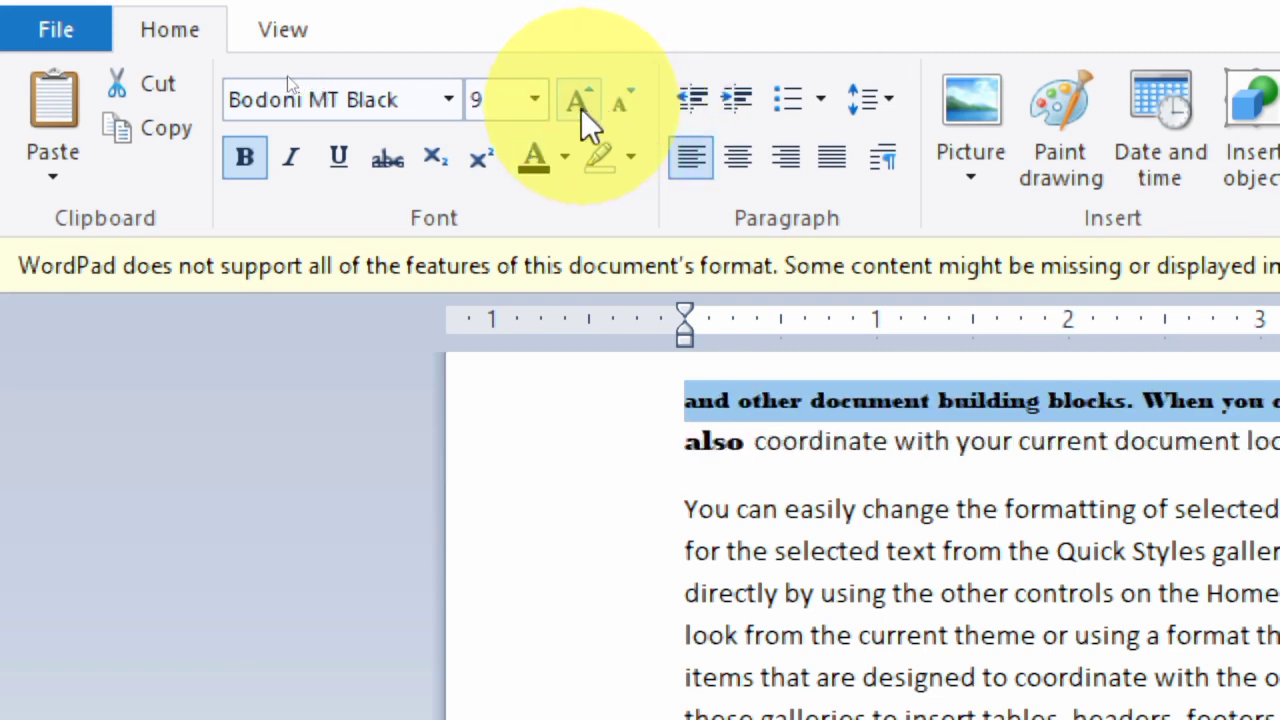
{"action": "left_click", "coordinate": [575, 112]}
{"action": "left_click", "coordinate": [575, 112]}
{"action": "left_click", "coordinate": [575, 112]}
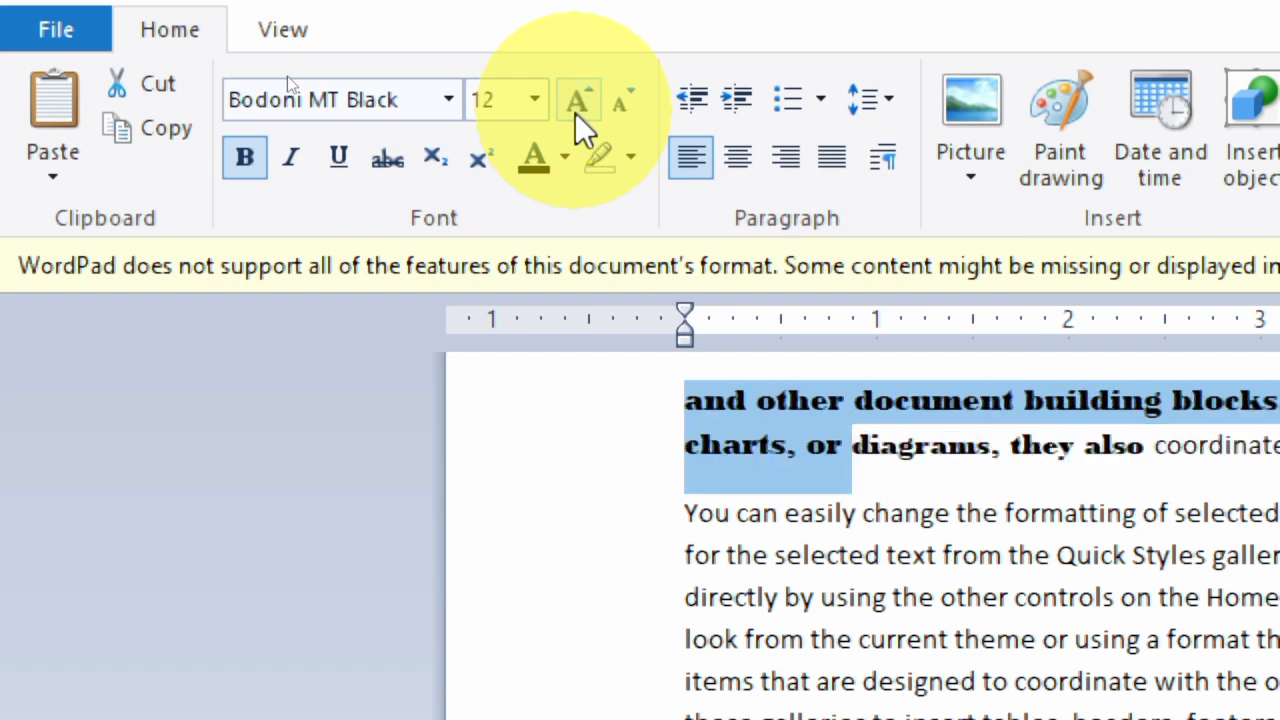
- Make the line beginning "for the selected text from the Quick Styles" bold and the line beginning "You can easily change" italic
{"action": "left_click", "coordinate": [543, 516]}
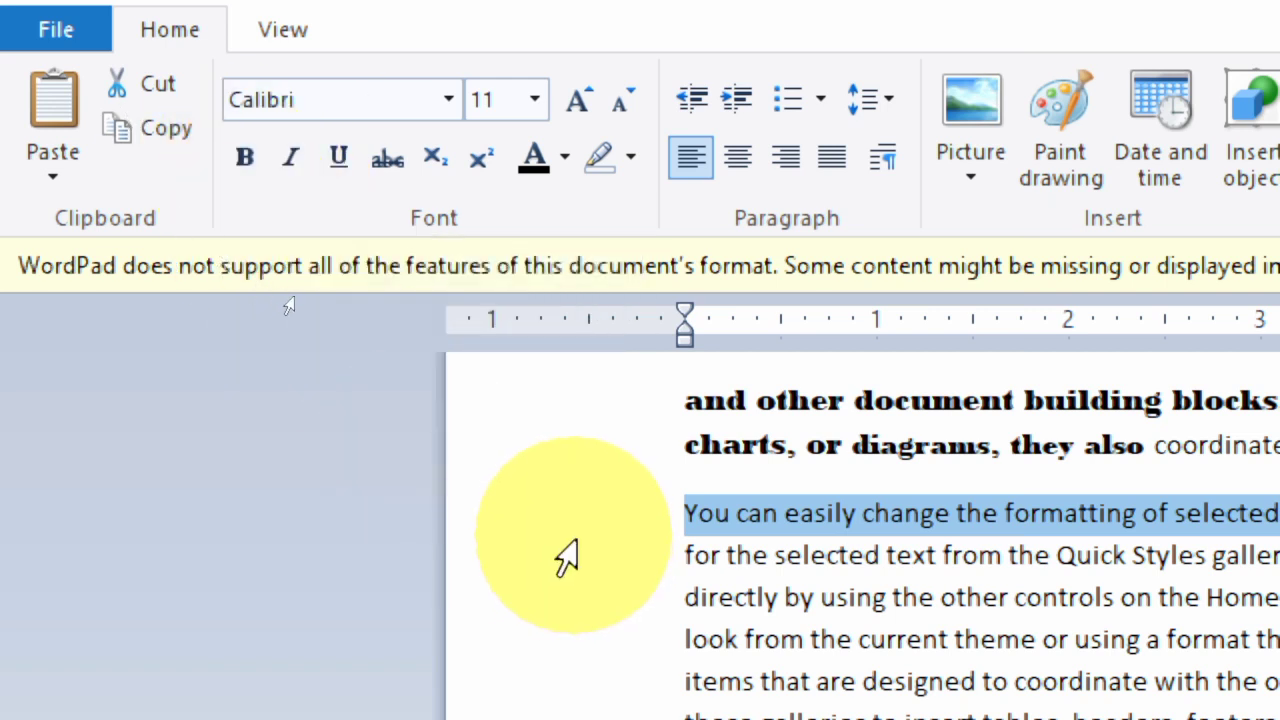
{"action": "left_click", "coordinate": [600, 558]}
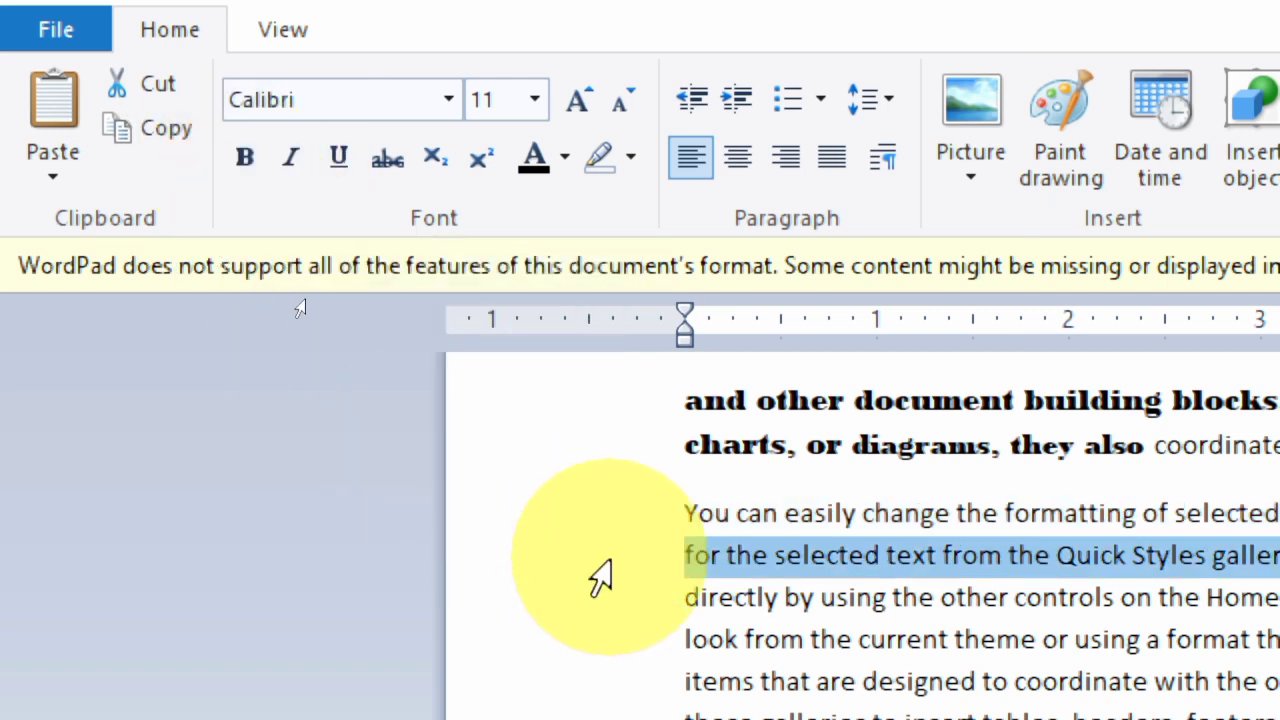
{"action": "left_click", "coordinate": [243, 154]}
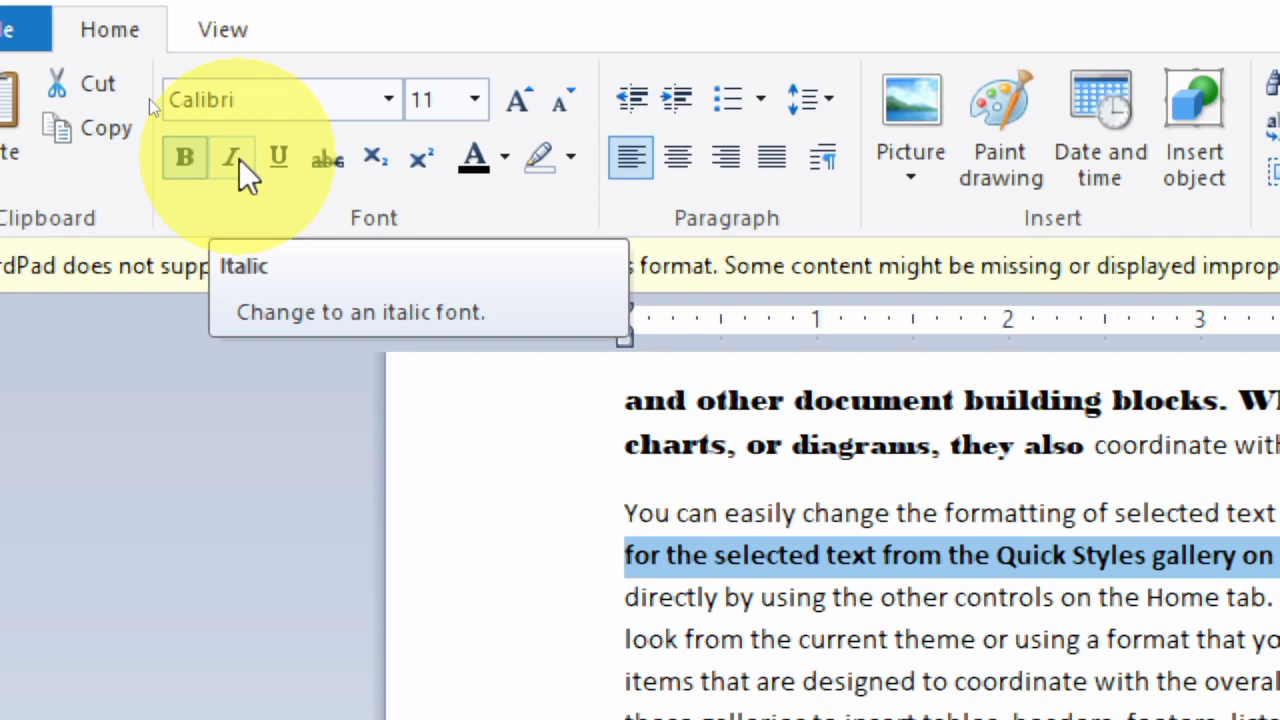
{"action": "left_click", "coordinate": [563, 515]}
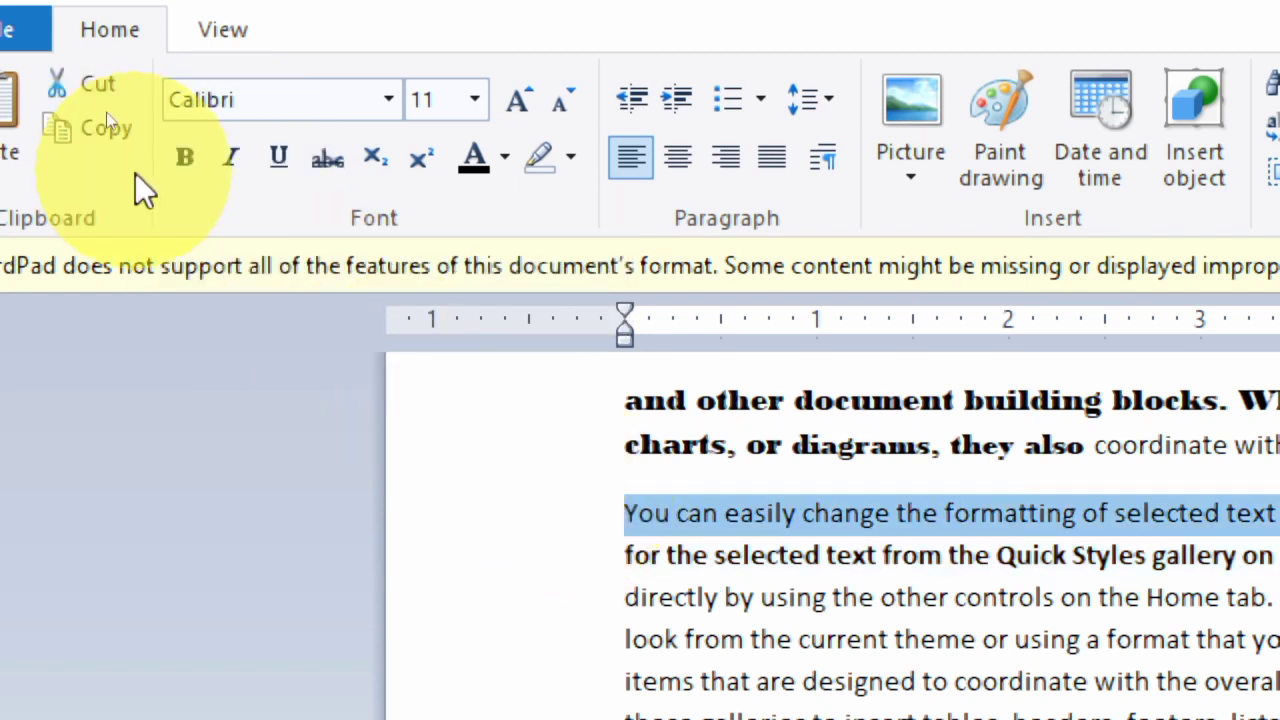
{"action": "left_click", "coordinate": [245, 160]}
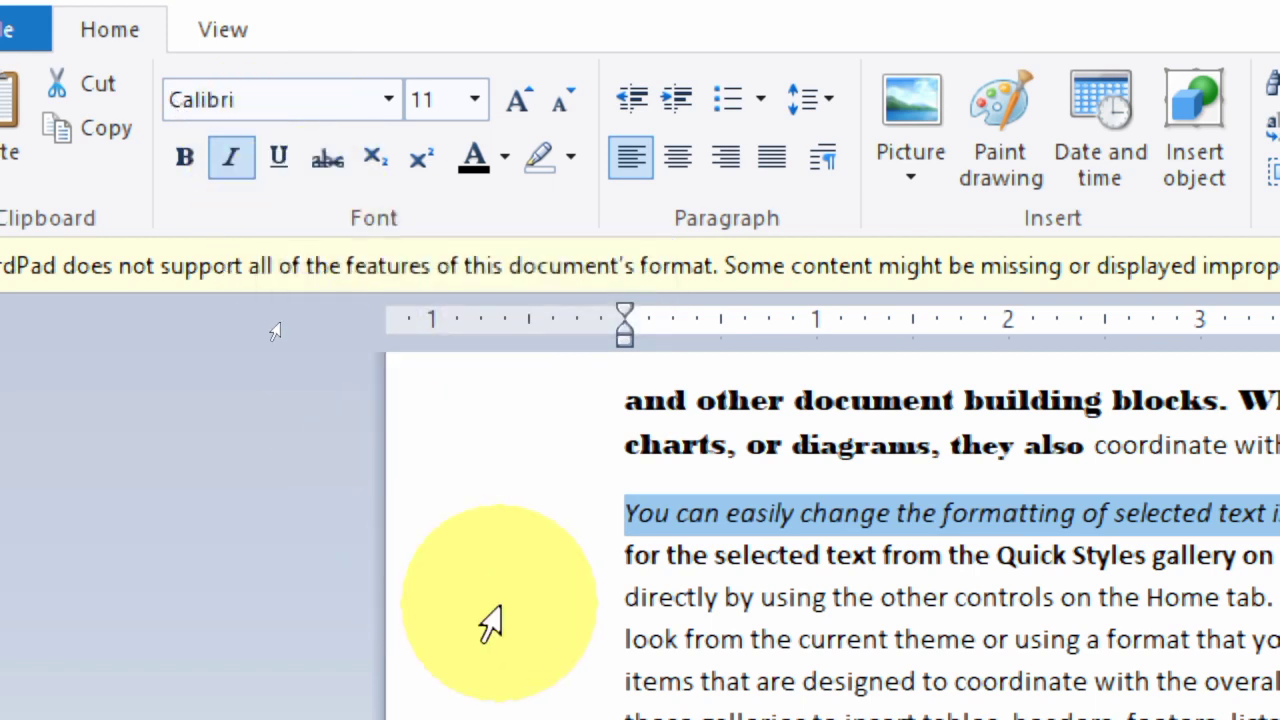
- Underline the bold line beginning "for the selected text" and strike through the line beginning "directly by using the other controls"
{"action": "left_click", "coordinate": [500, 565]}
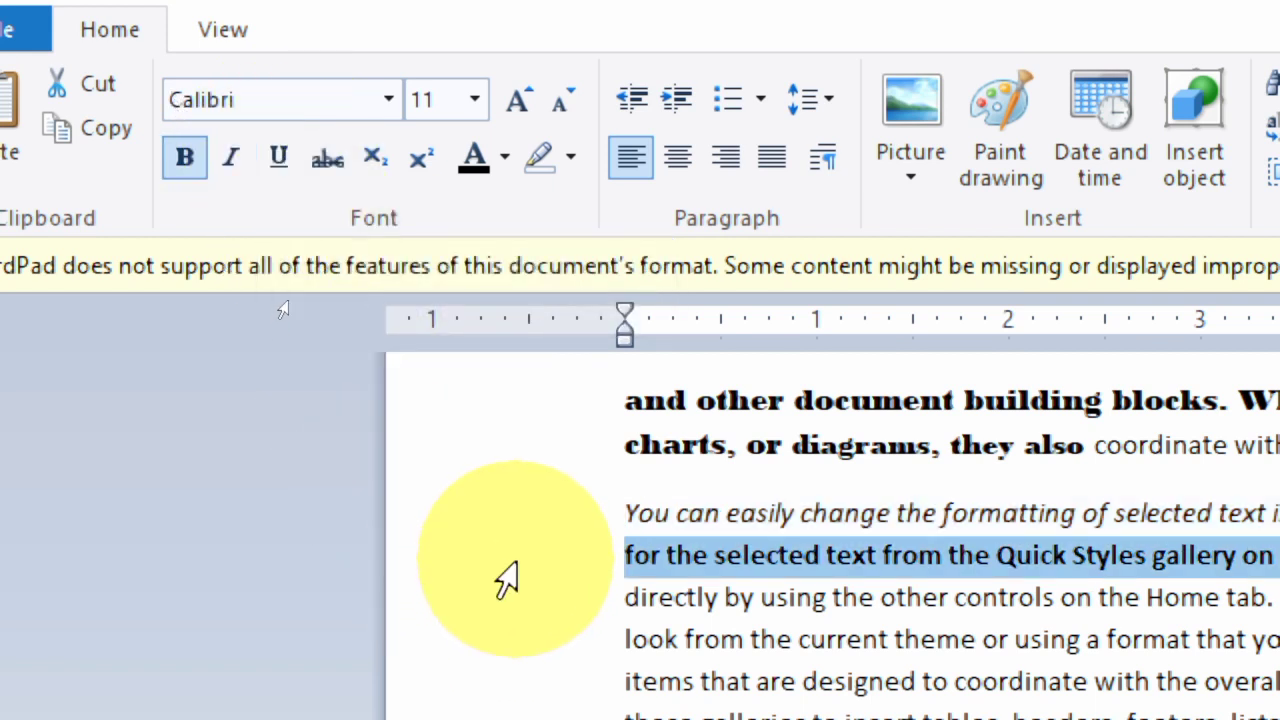
{"action": "left_click", "coordinate": [275, 164]}
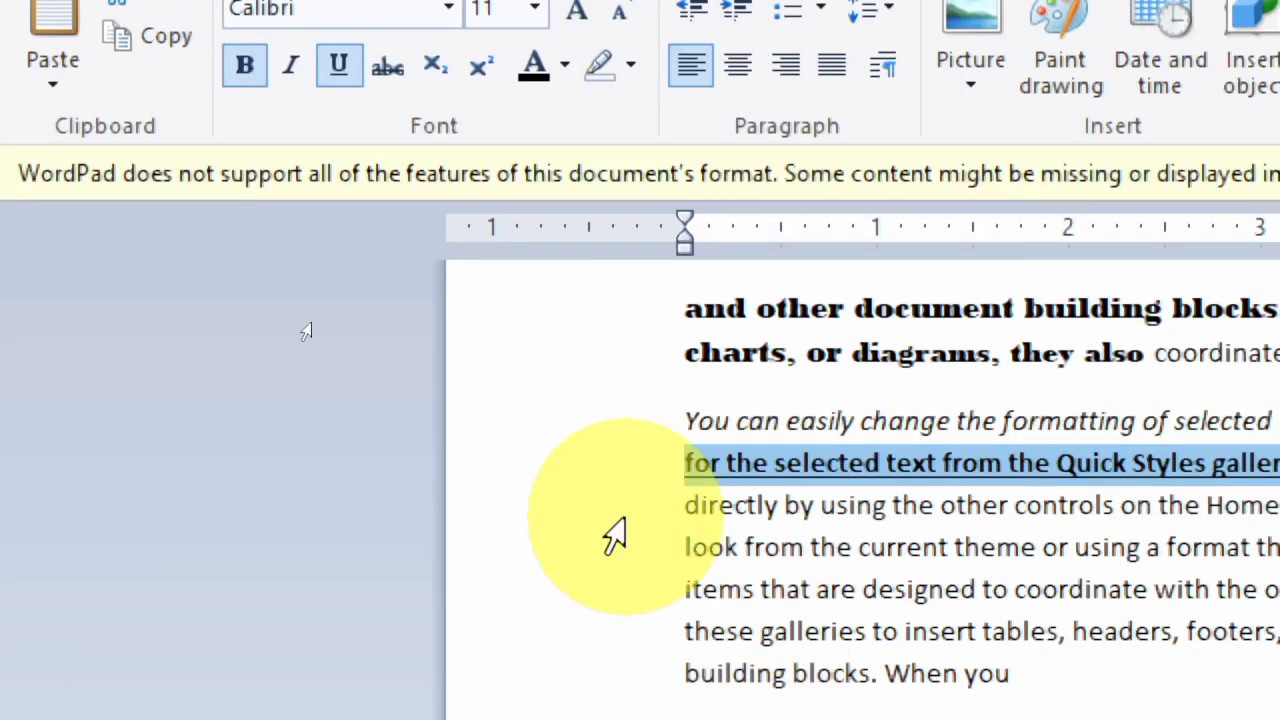
{"action": "left_click", "coordinate": [602, 515]}
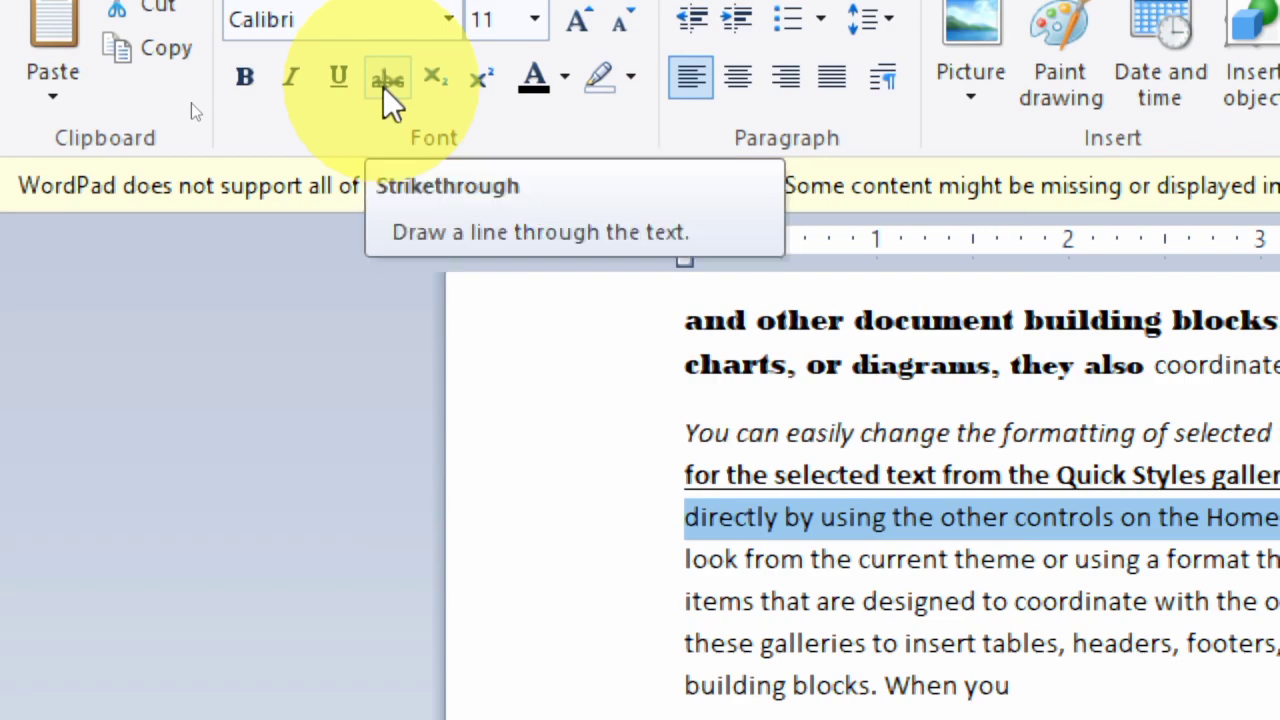
{"action": "left_click", "coordinate": [383, 86]}
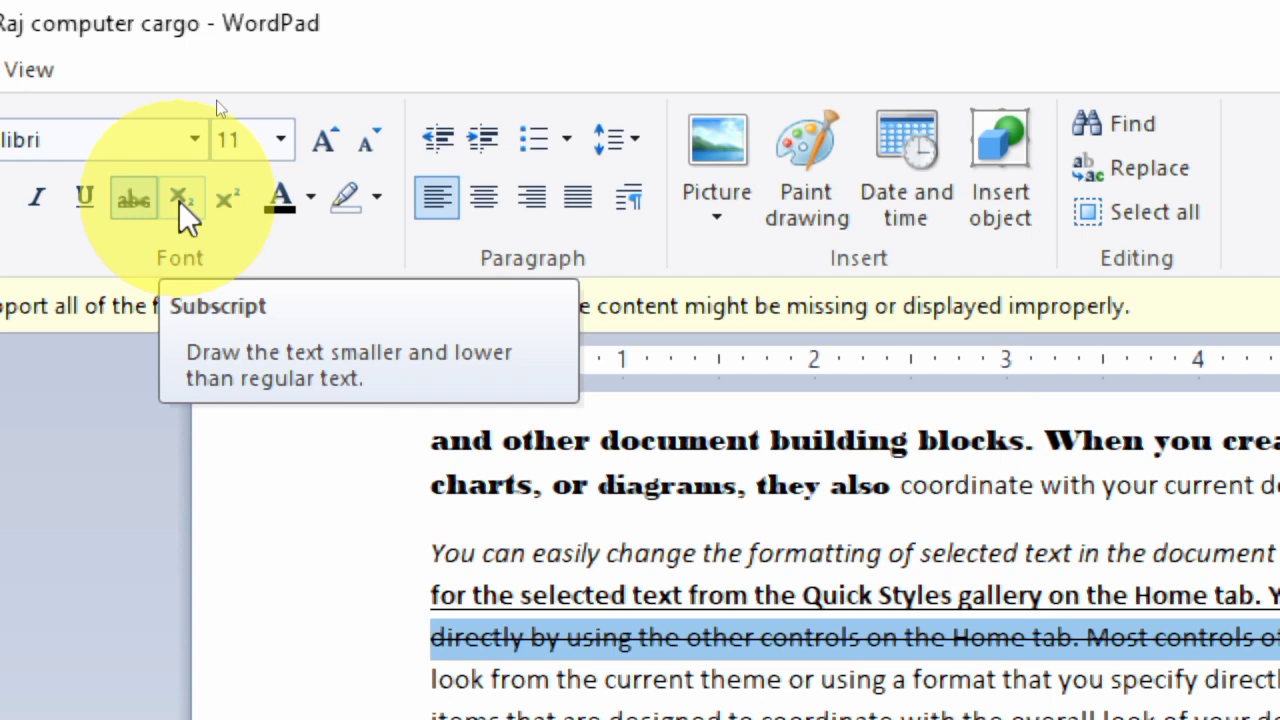
- Add a subscript 2 after "and" in the Bodoni MT Black text, deleting the following text from "other" through "chart"
{"action": "left_click", "coordinate": [371, 604]}
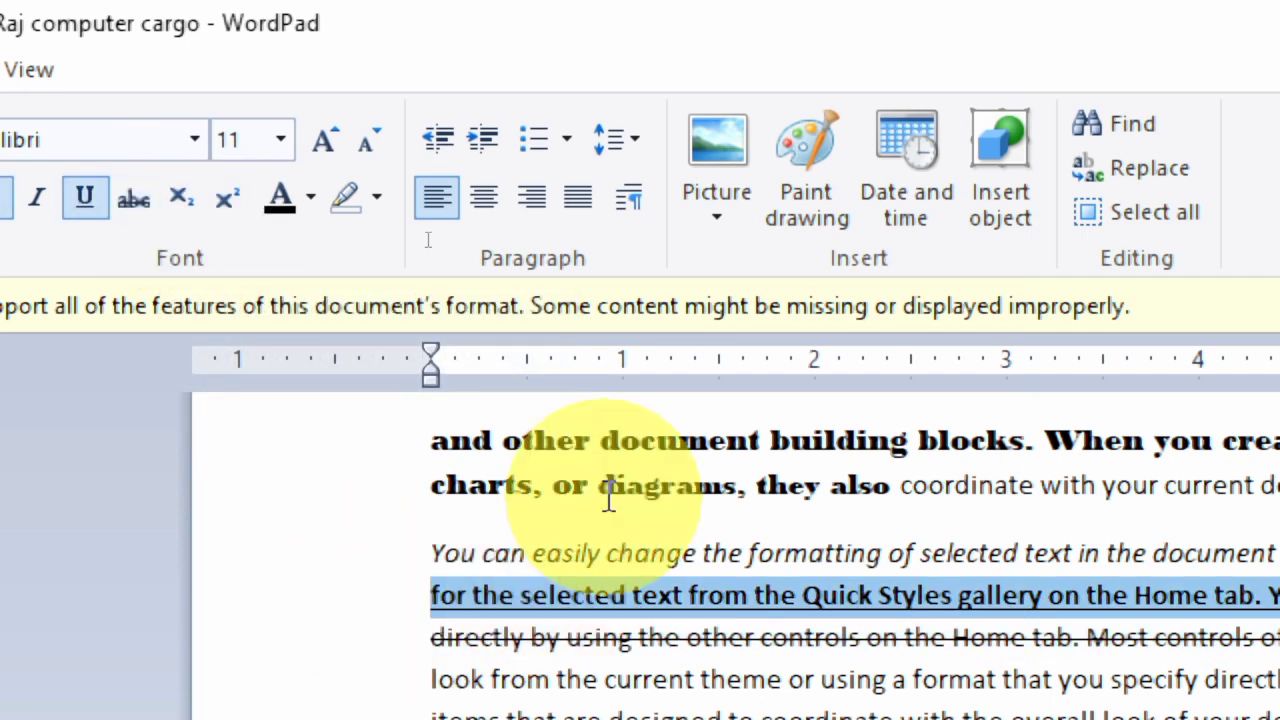
{"action": "left_click", "coordinate": [494, 445]}
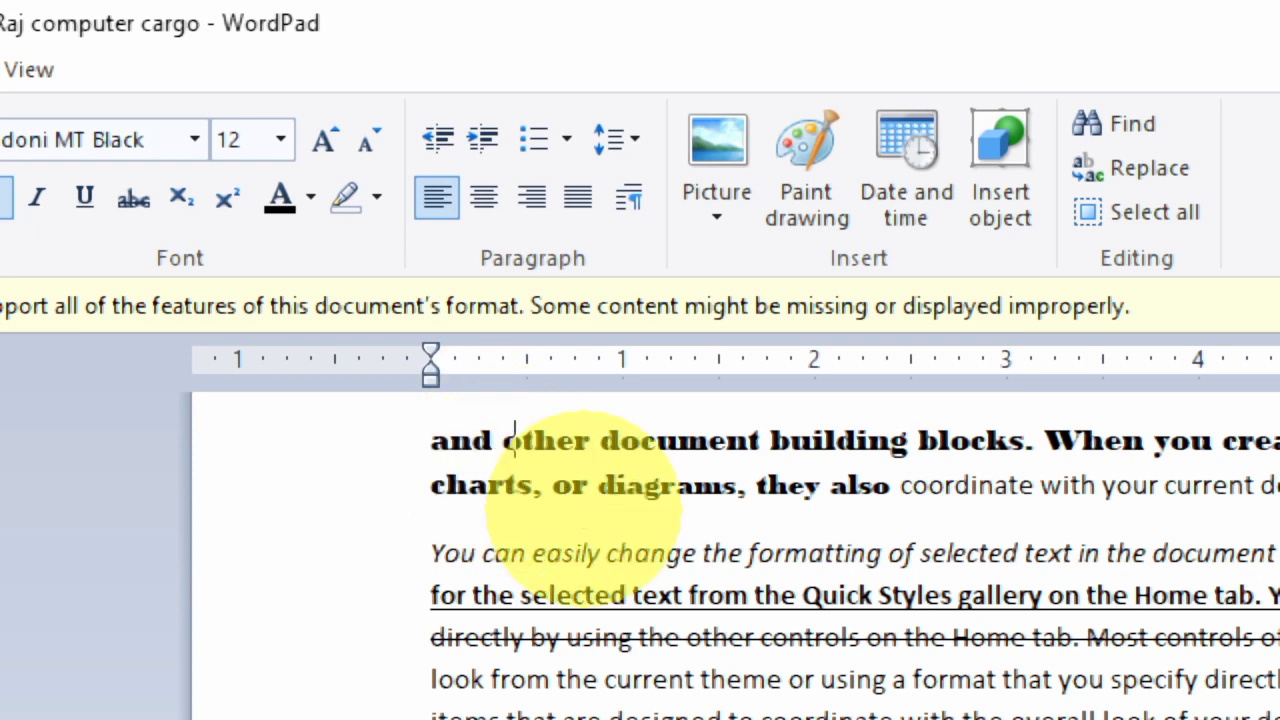
{"action": "type", "text": "2"}
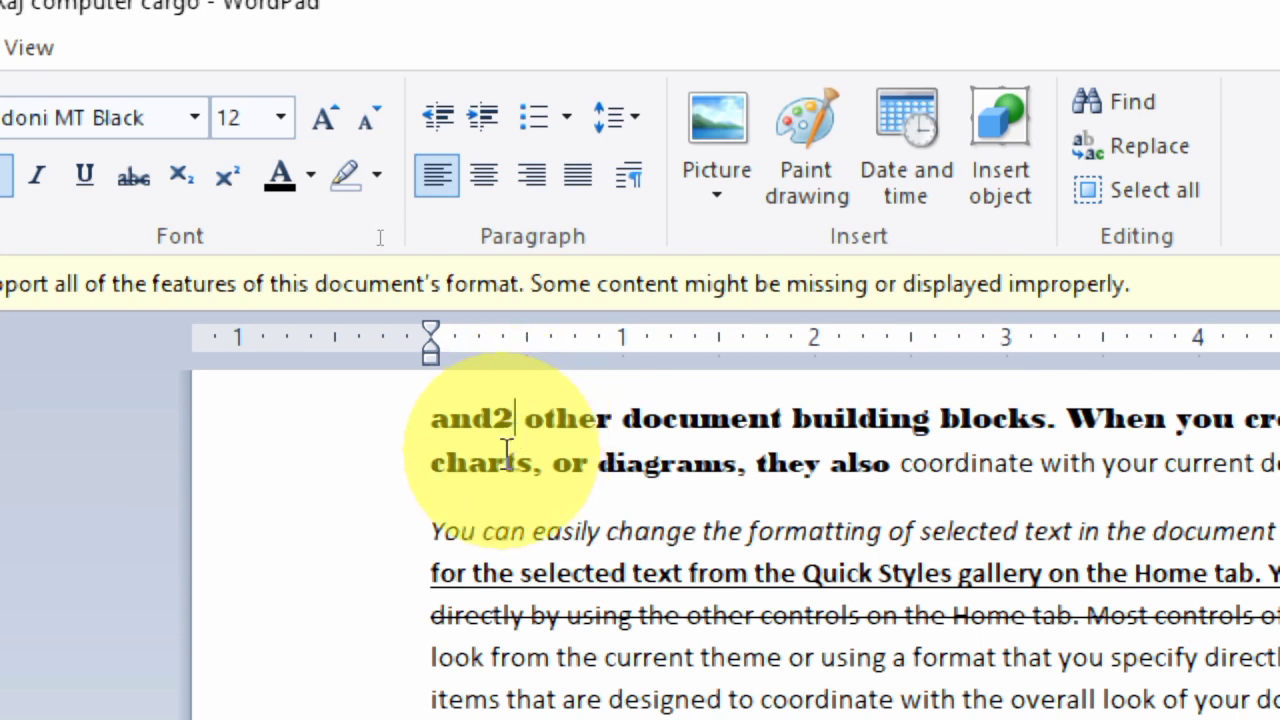
{"action": "left_click", "coordinate": [507, 447], "text": "shift"}
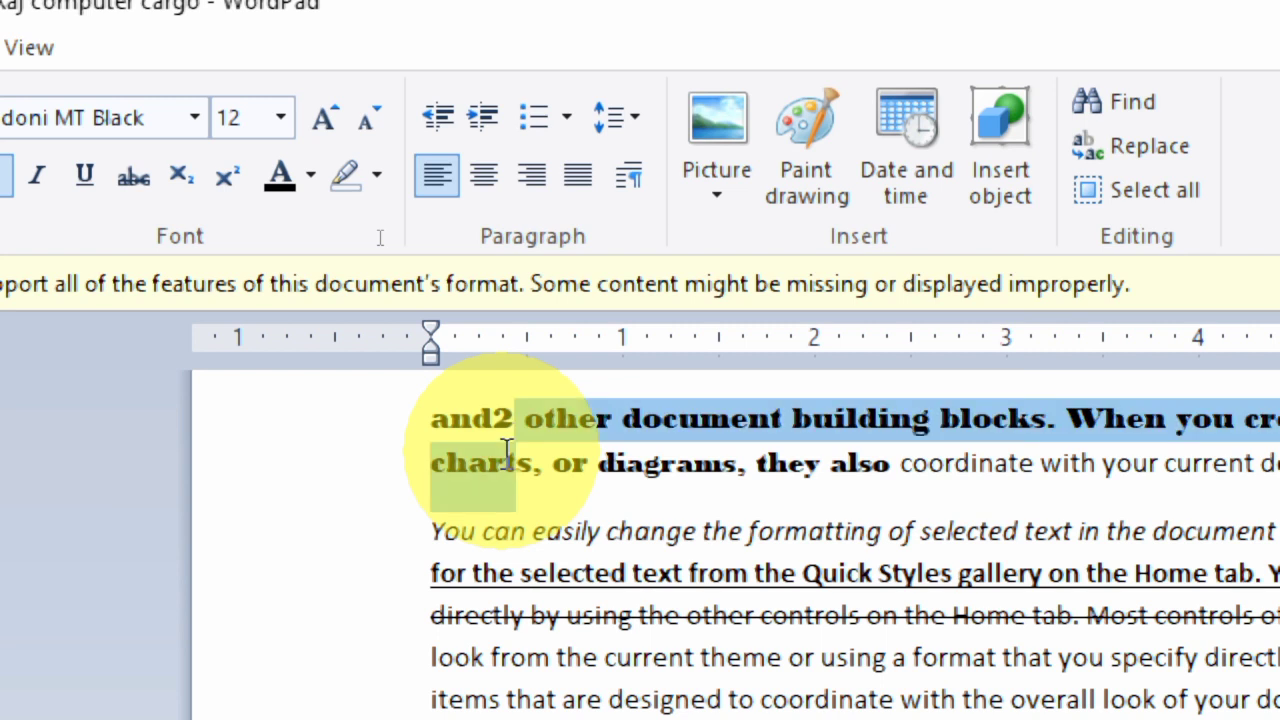
{"action": "key", "text": "BackSpace"}
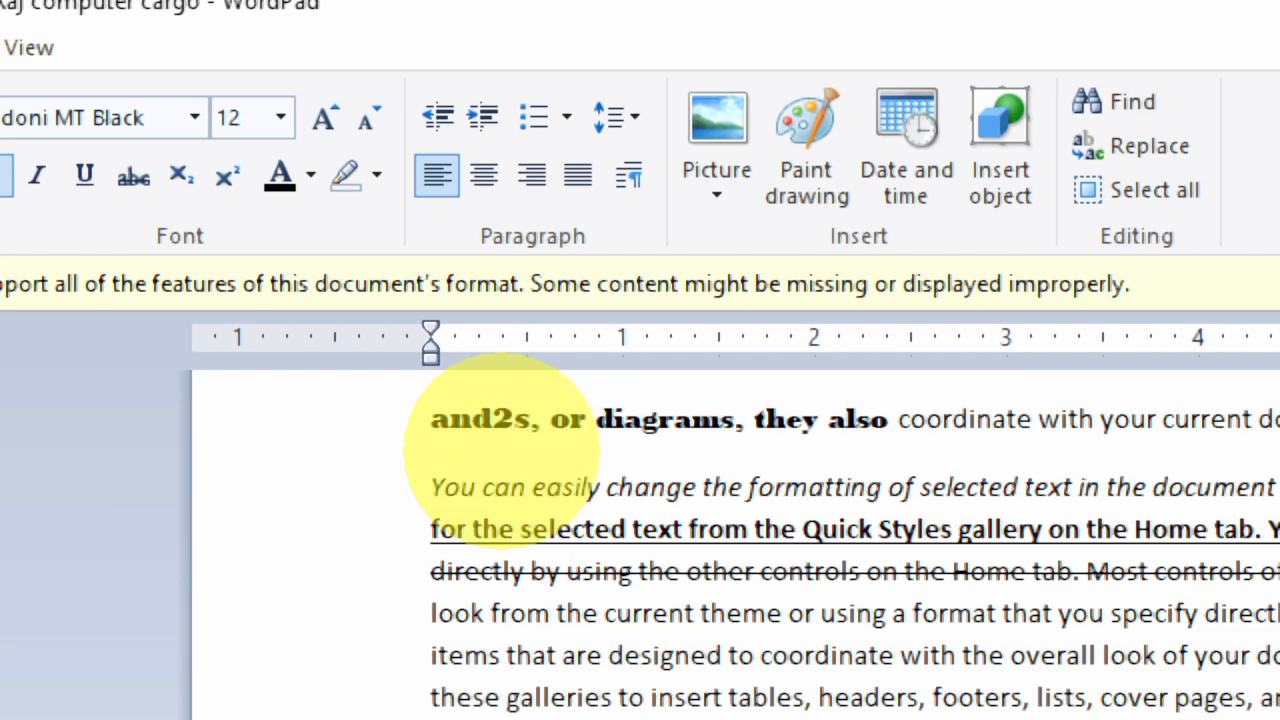
{"action": "key", "text": "shift+Left"}
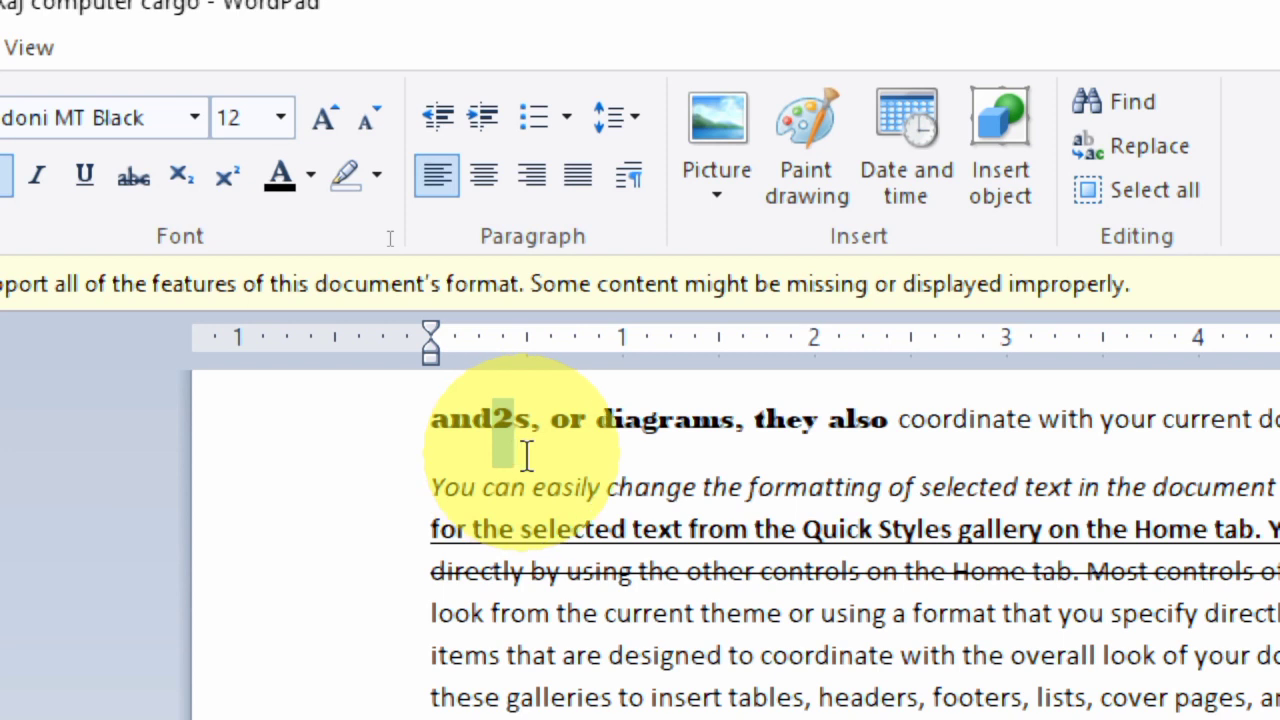
{"action": "left_click", "coordinate": [178, 184]}
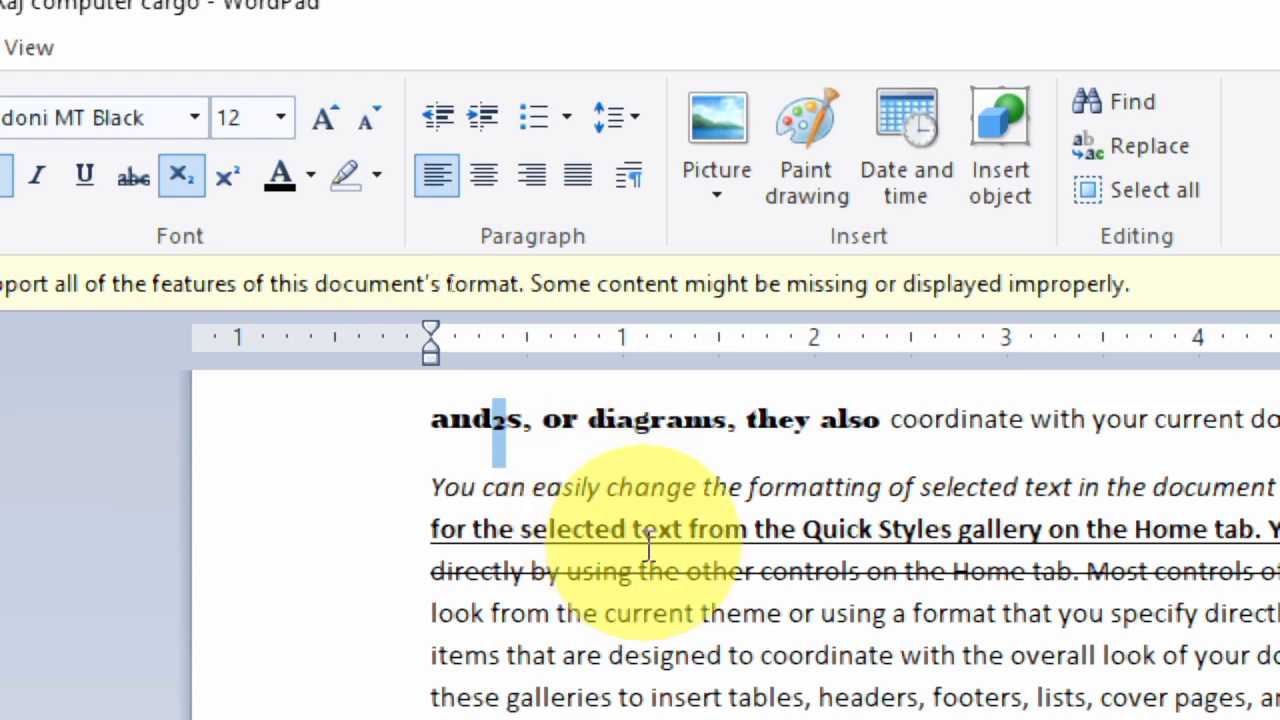
- Add a superscript 2 directly after "they also" in the Bodoni MT Black text
{"action": "left_click", "coordinate": [890, 420]}
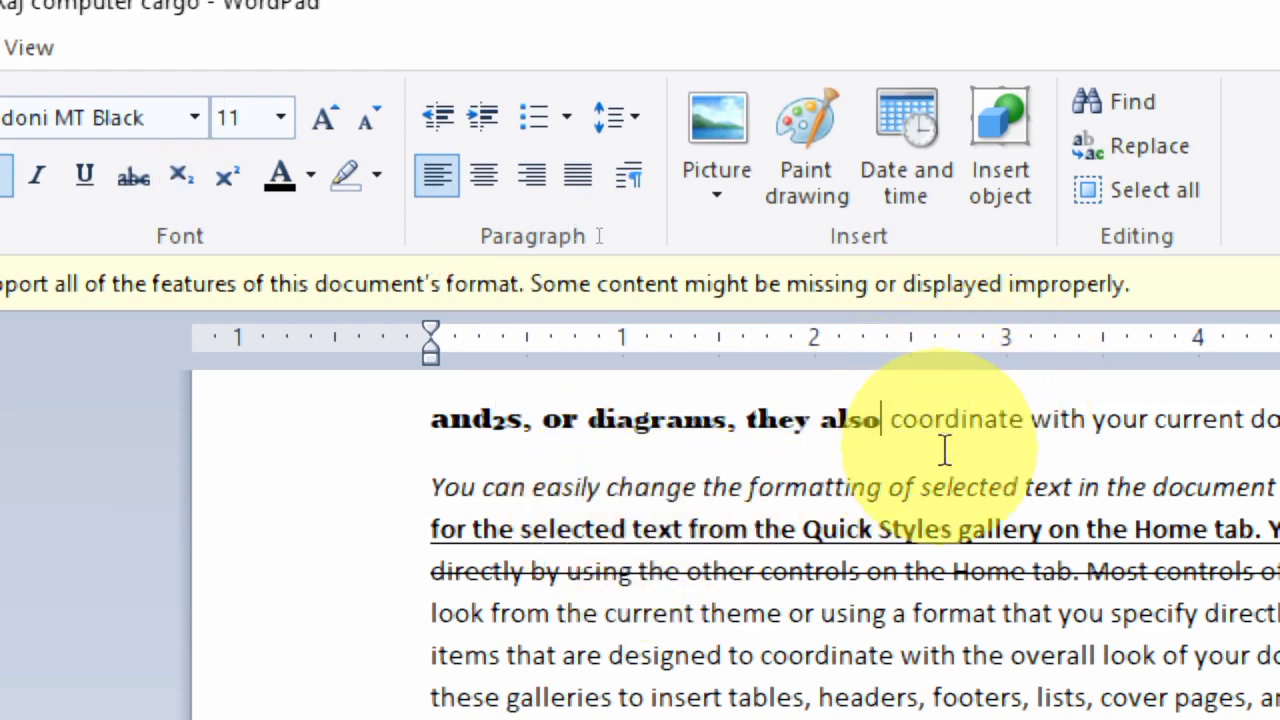
{"action": "type", "text": "2"}
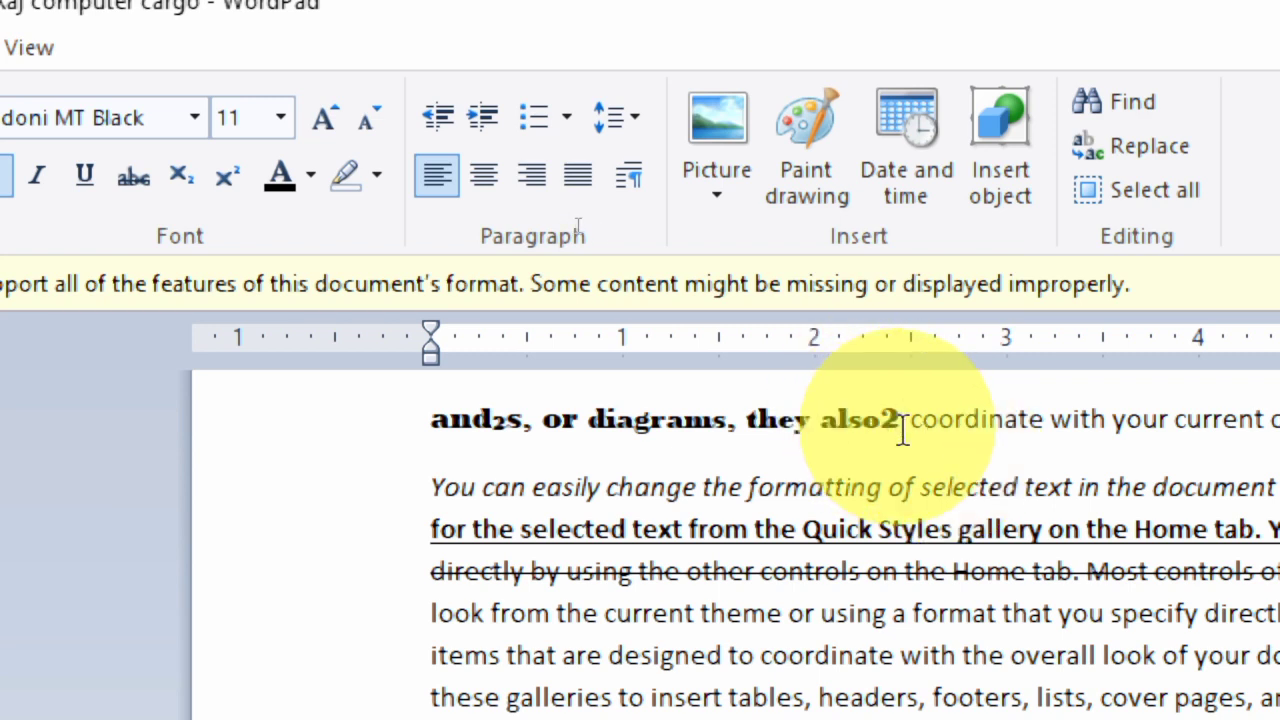
{"action": "key", "text": "shift+Left"}
{"action": "left_click", "coordinate": [231, 172]}
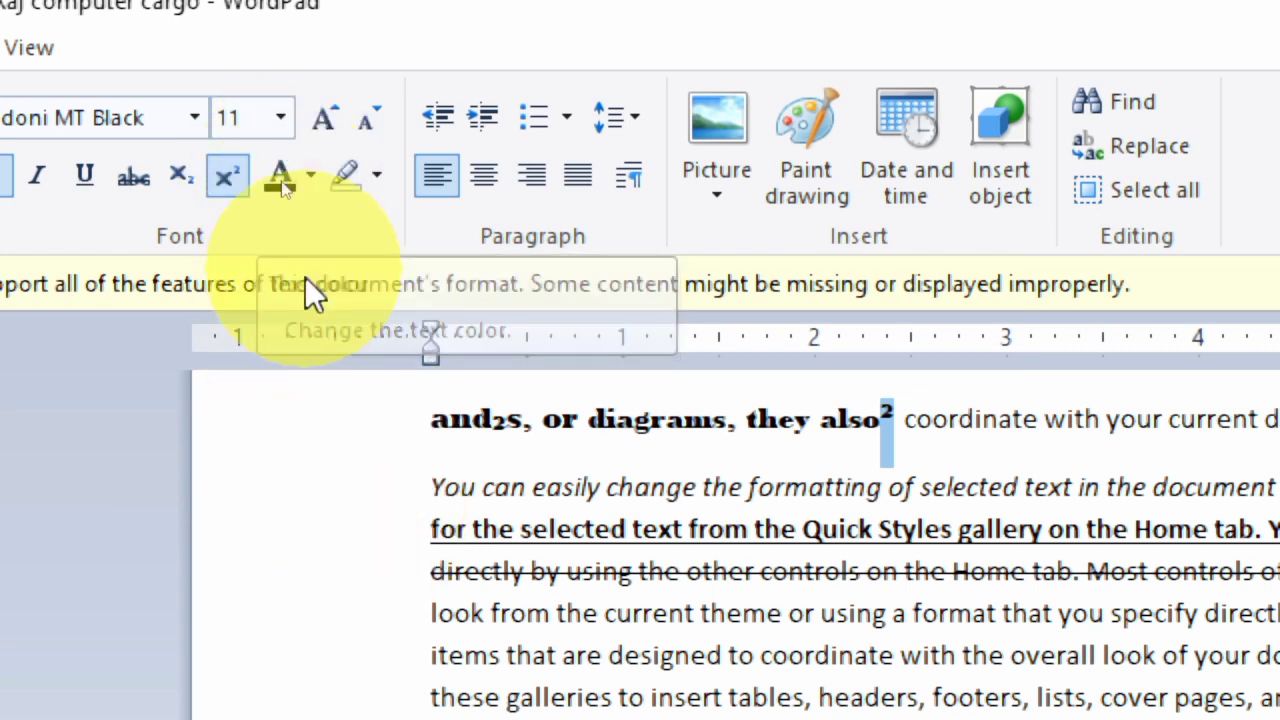
- Change the text color of the italic line beginning "You can easily change" to orange
{"action": "left_click", "coordinate": [303, 492]}
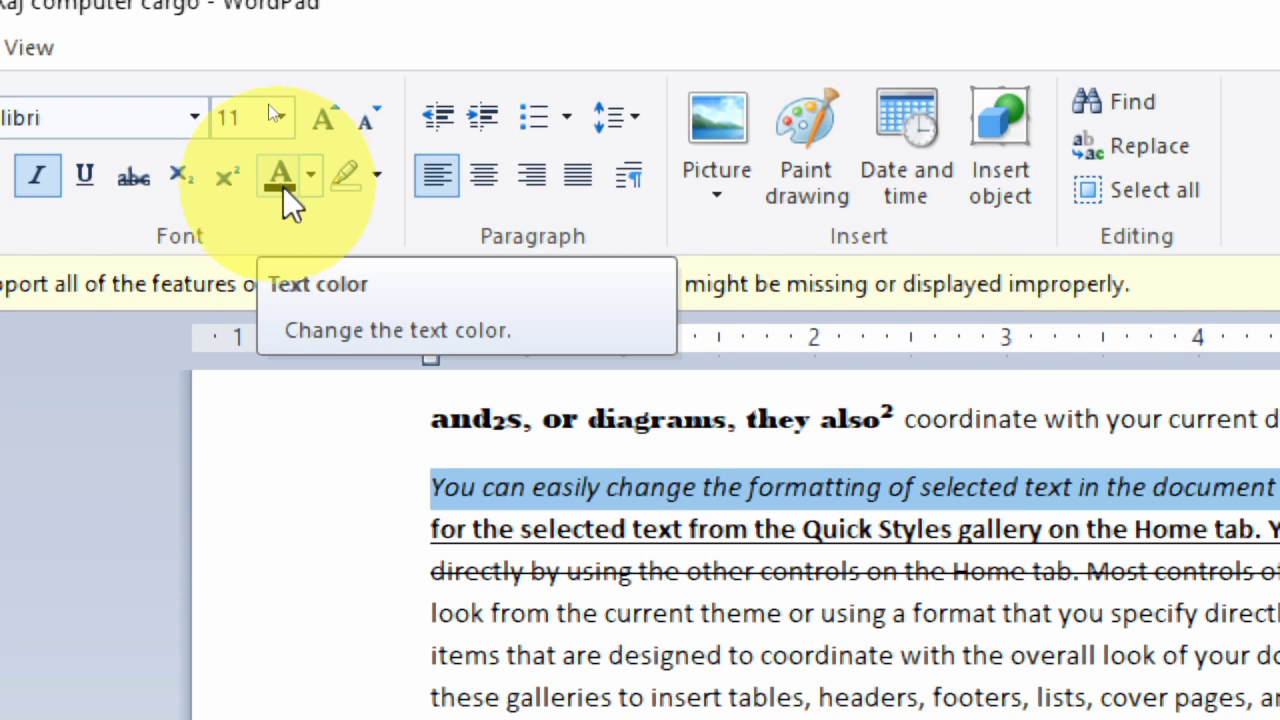
{"action": "left_click", "coordinate": [311, 177]}
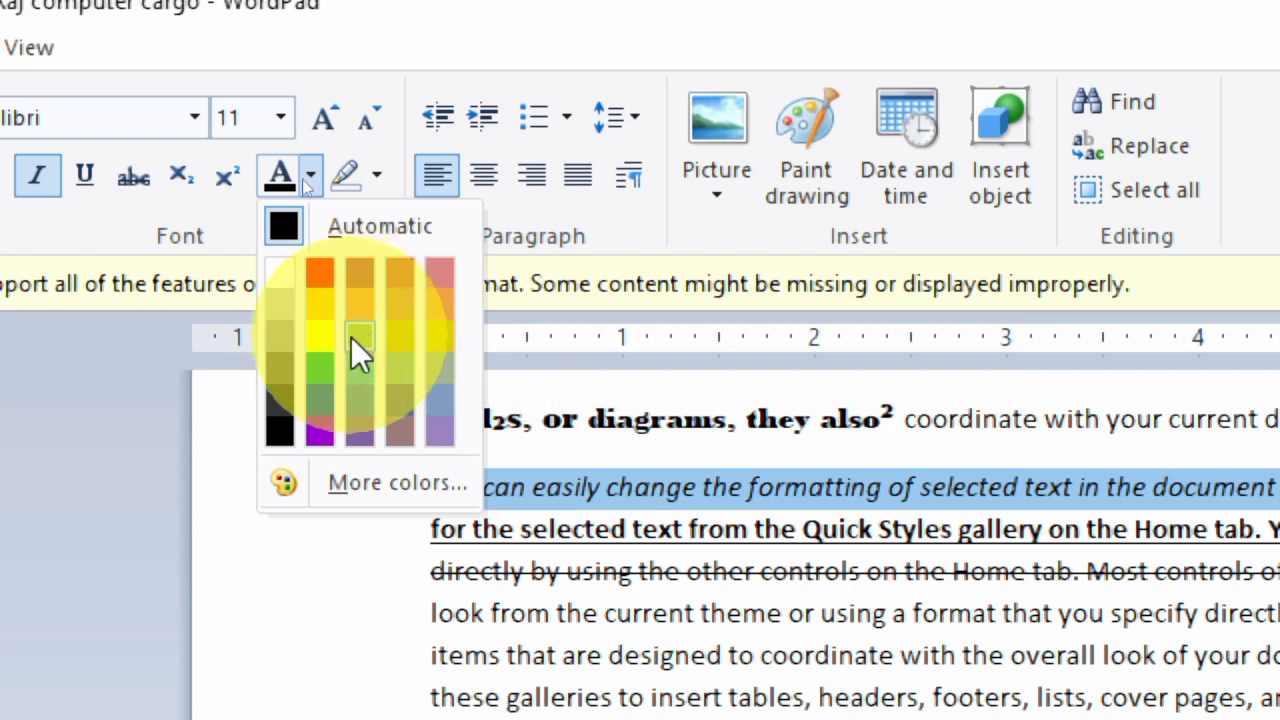
{"action": "left_click", "coordinate": [360, 305]}
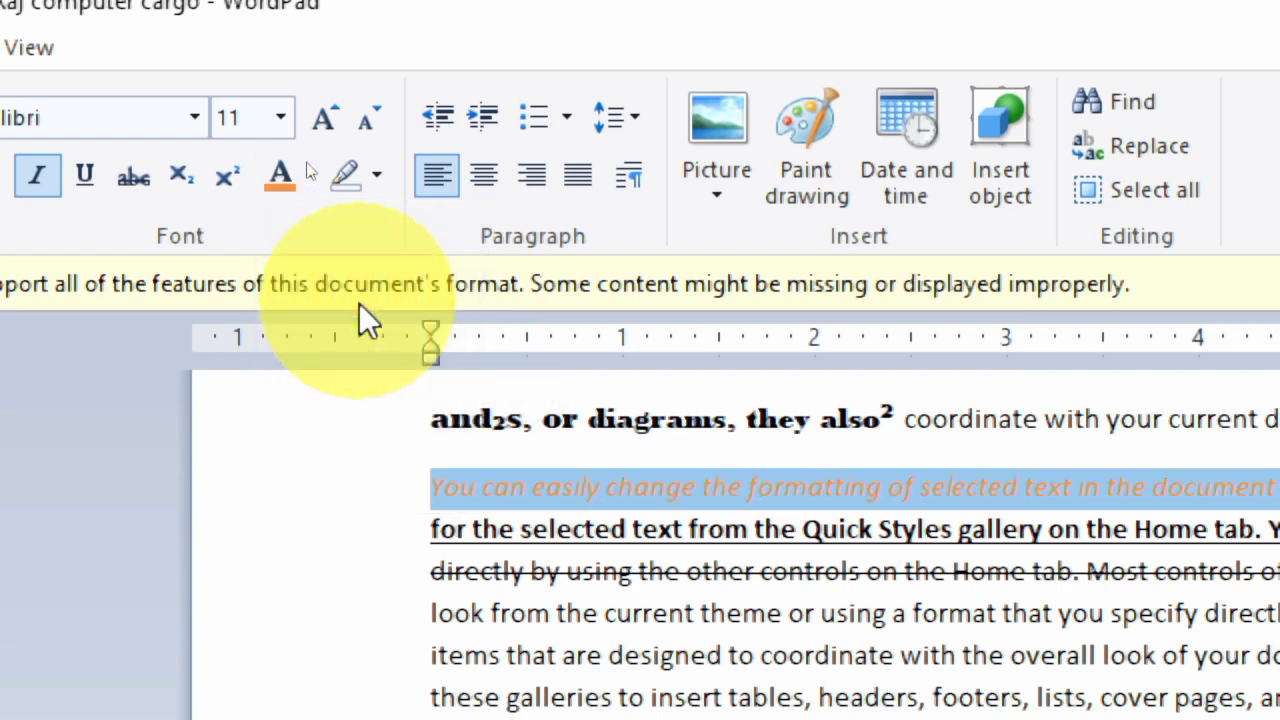
{"action": "left_click", "coordinate": [337, 535]}
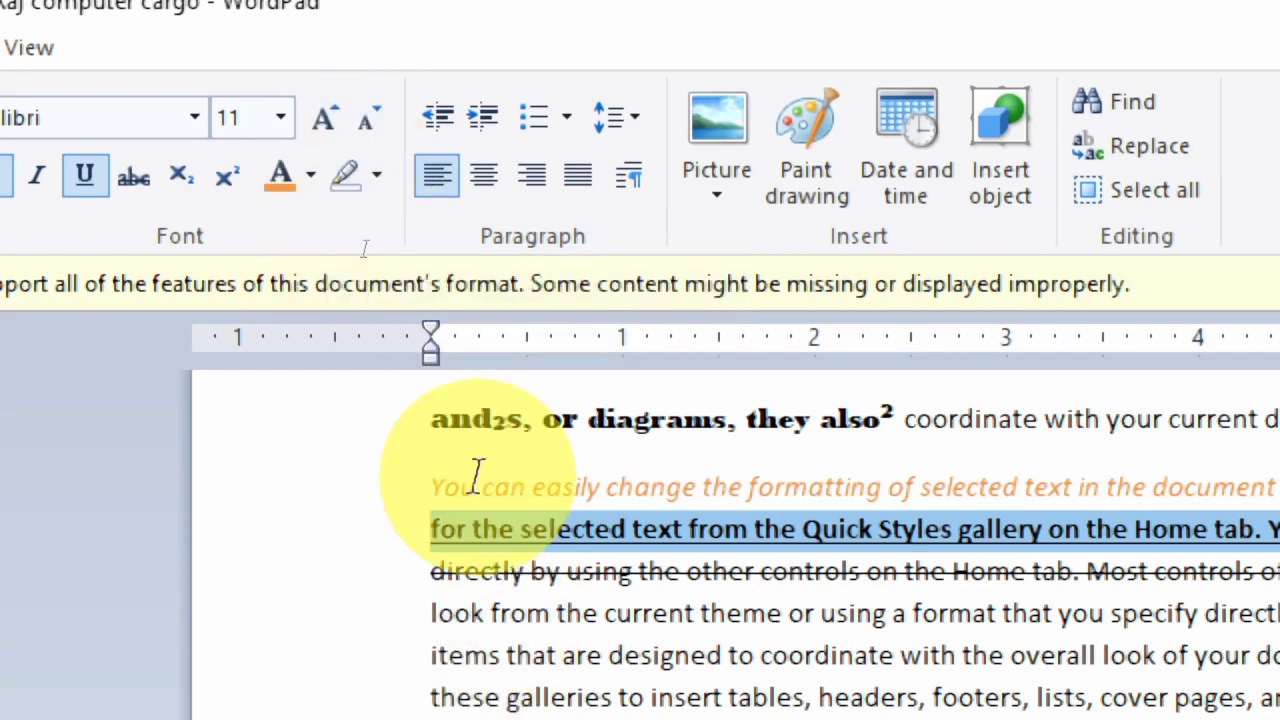
{"action": "left_click", "coordinate": [551, 614]}
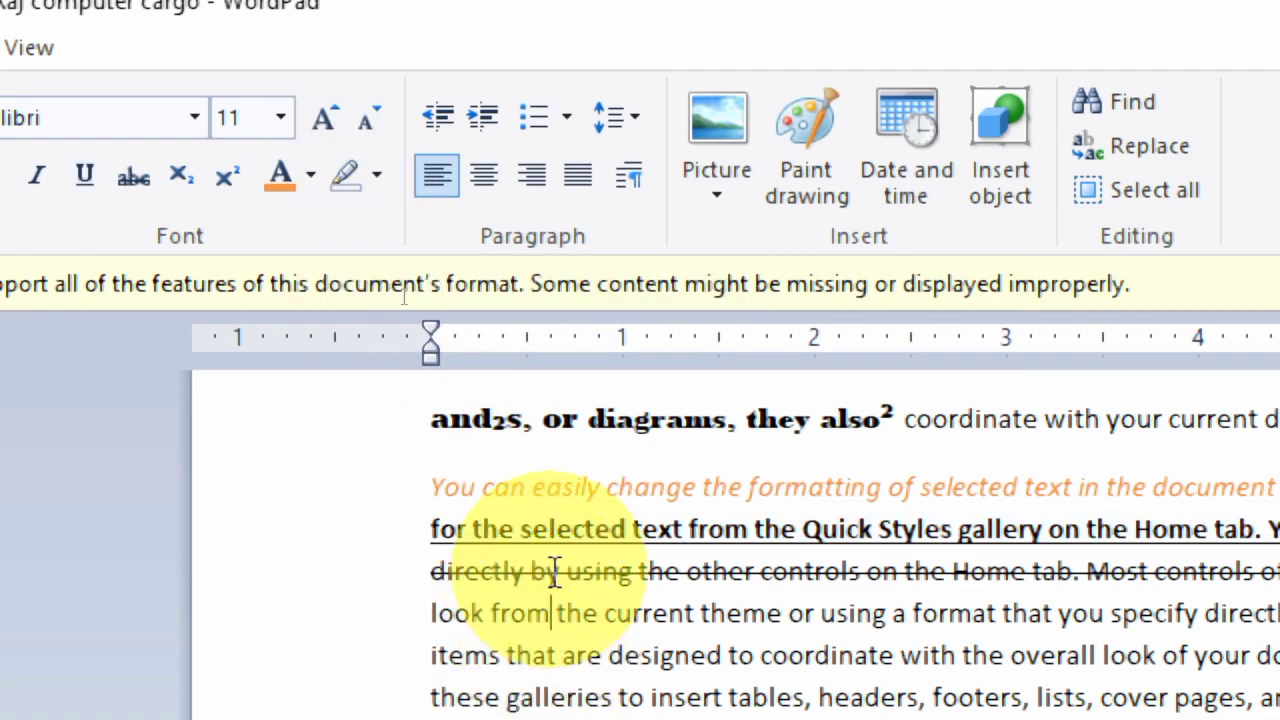
- Highlight the words "look from the current" in yellow
{"action": "left_click_drag", "start_coordinate": [748, 487], "coordinate": [457, 486]}
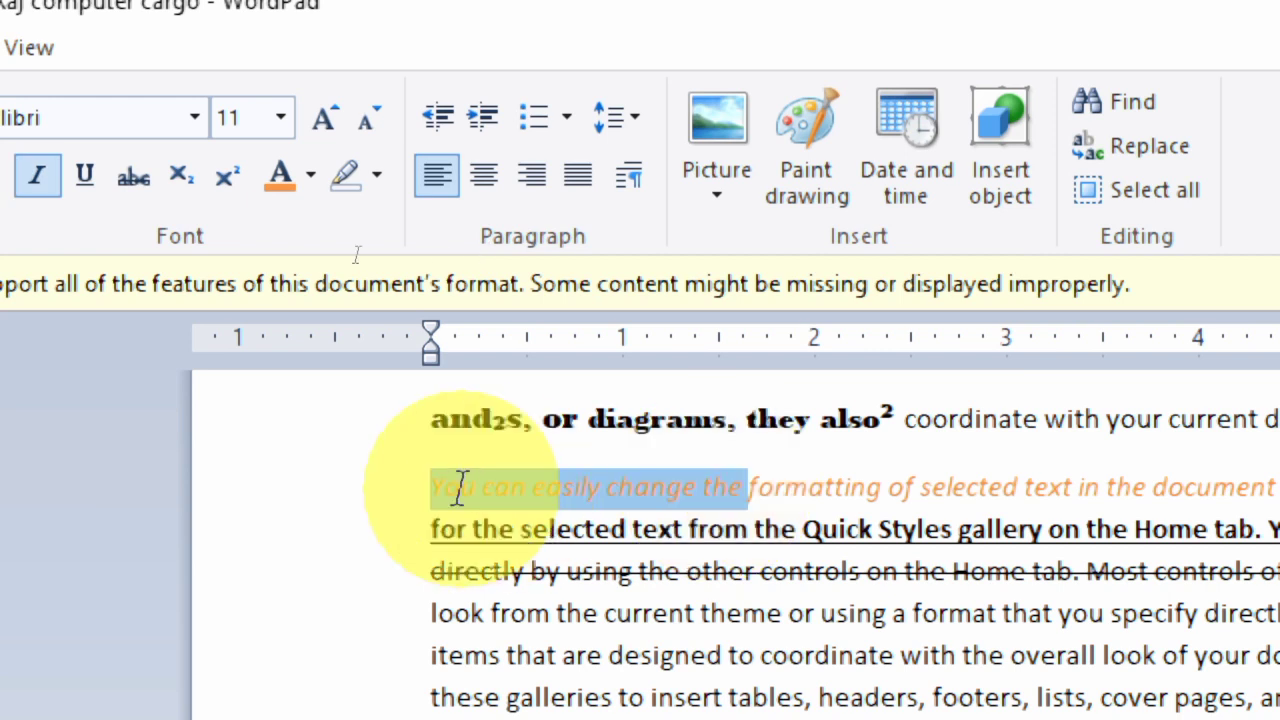
{"action": "left_click", "coordinate": [551, 645]}
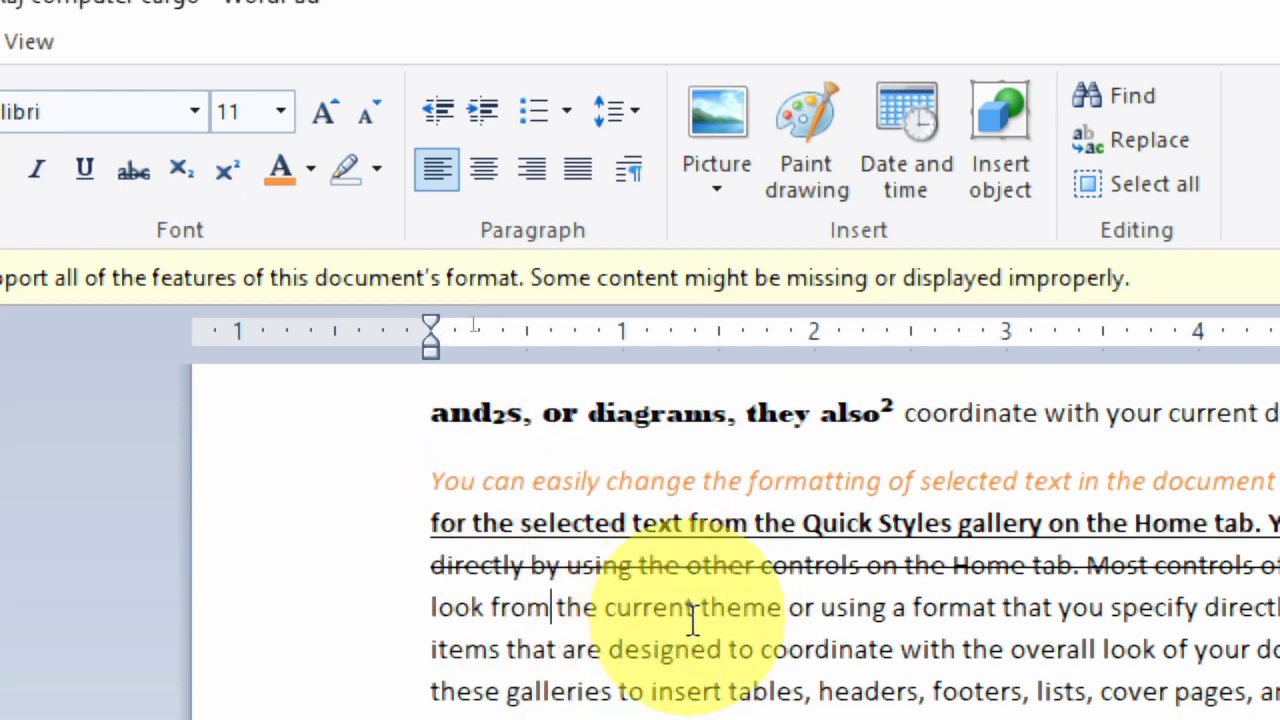
{"action": "left_click_drag", "start_coordinate": [697, 607], "coordinate": [430, 607]}
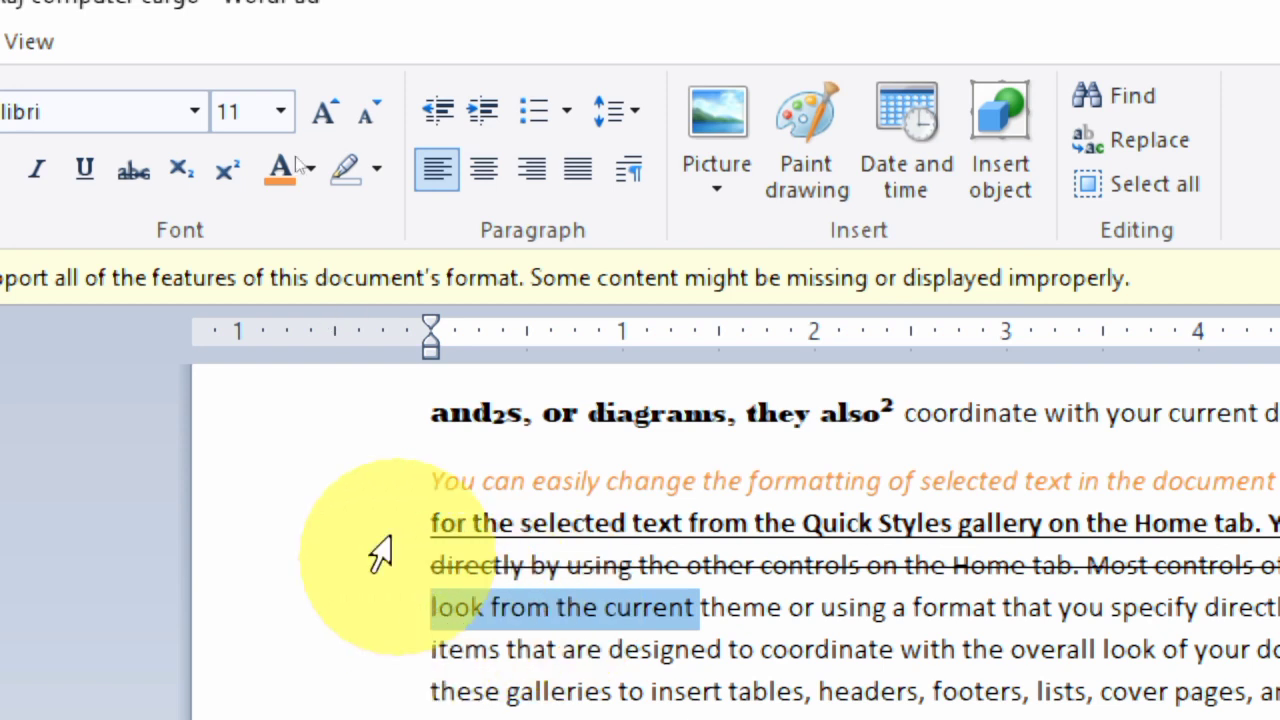
{"action": "left_click", "coordinate": [379, 169]}
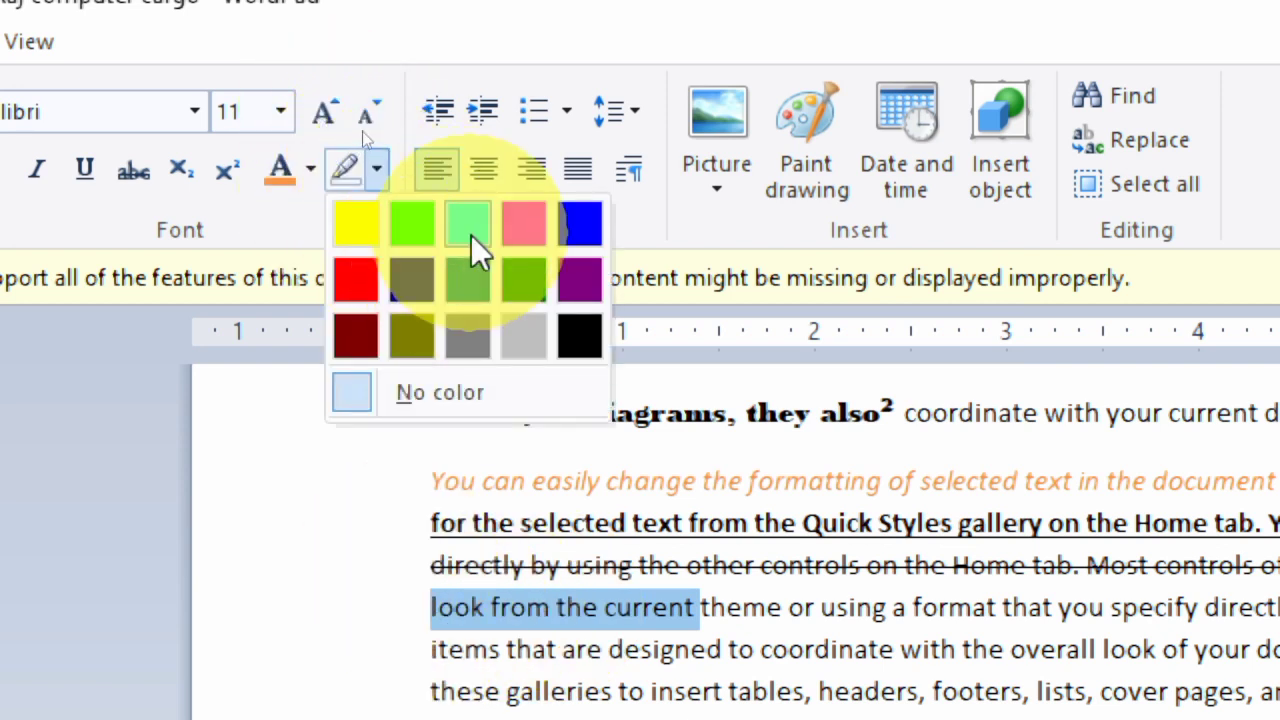
{"action": "left_click", "coordinate": [356, 232]}
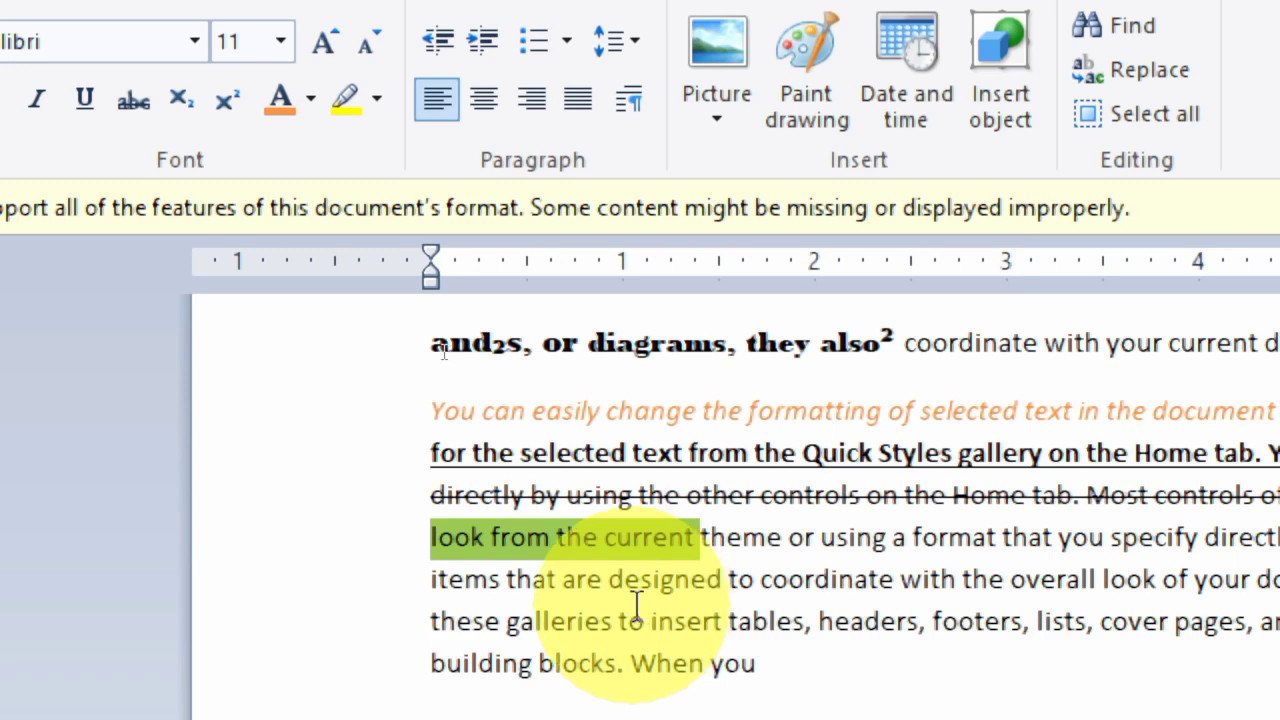
- Increase the indent of the first paragraph below the "Raj computer cargo" title by four levels
{"action": "scroll", "coordinate": [372, 428], "scroll_direction": "up", "scroll_amount": 5}
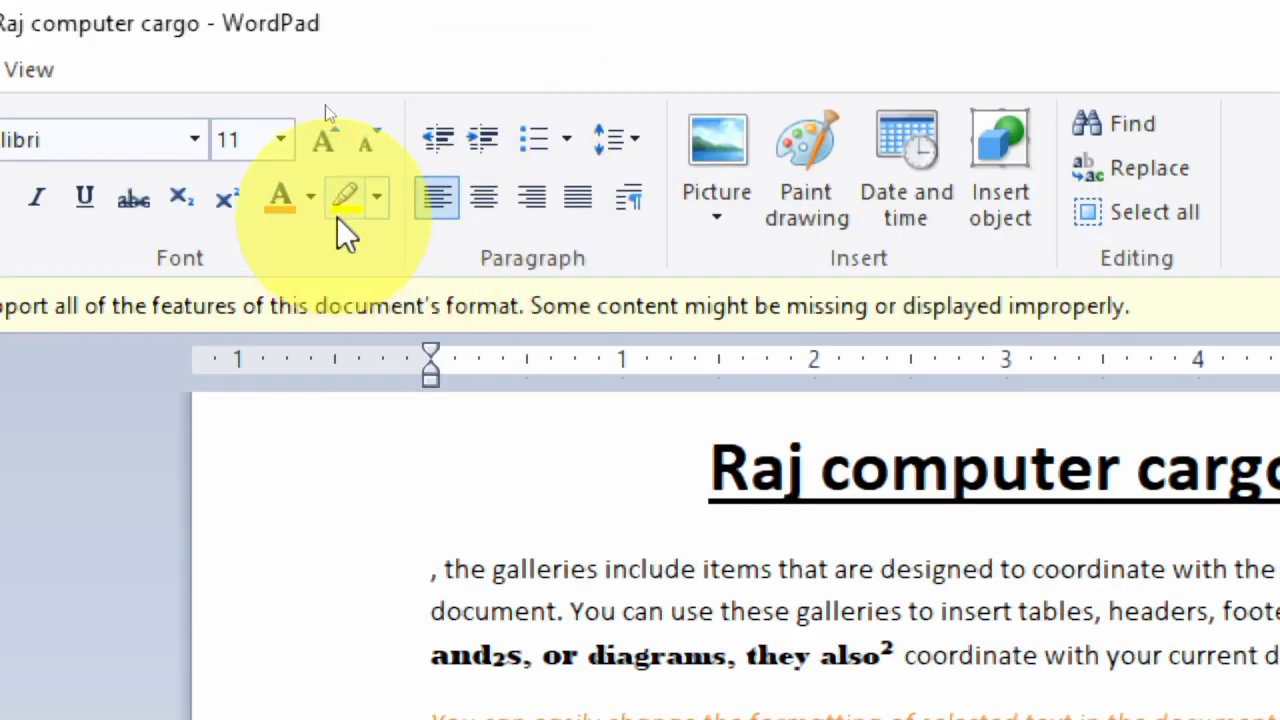
{"action": "scroll", "coordinate": [680, 648], "scroll_direction": "down", "scroll_amount": 2}
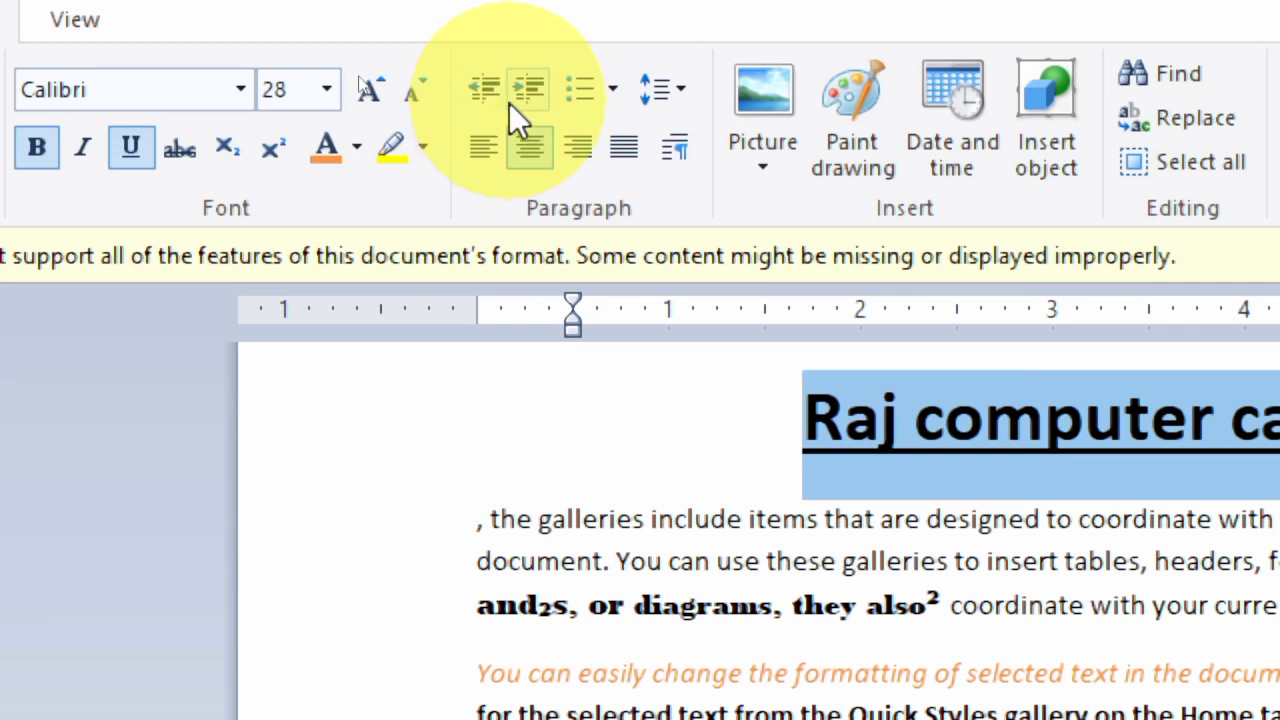
{"action": "left_click", "coordinate": [408, 530]}
{"action": "left_click_drag", "start_coordinate": [408, 530], "coordinate": [420, 625]}
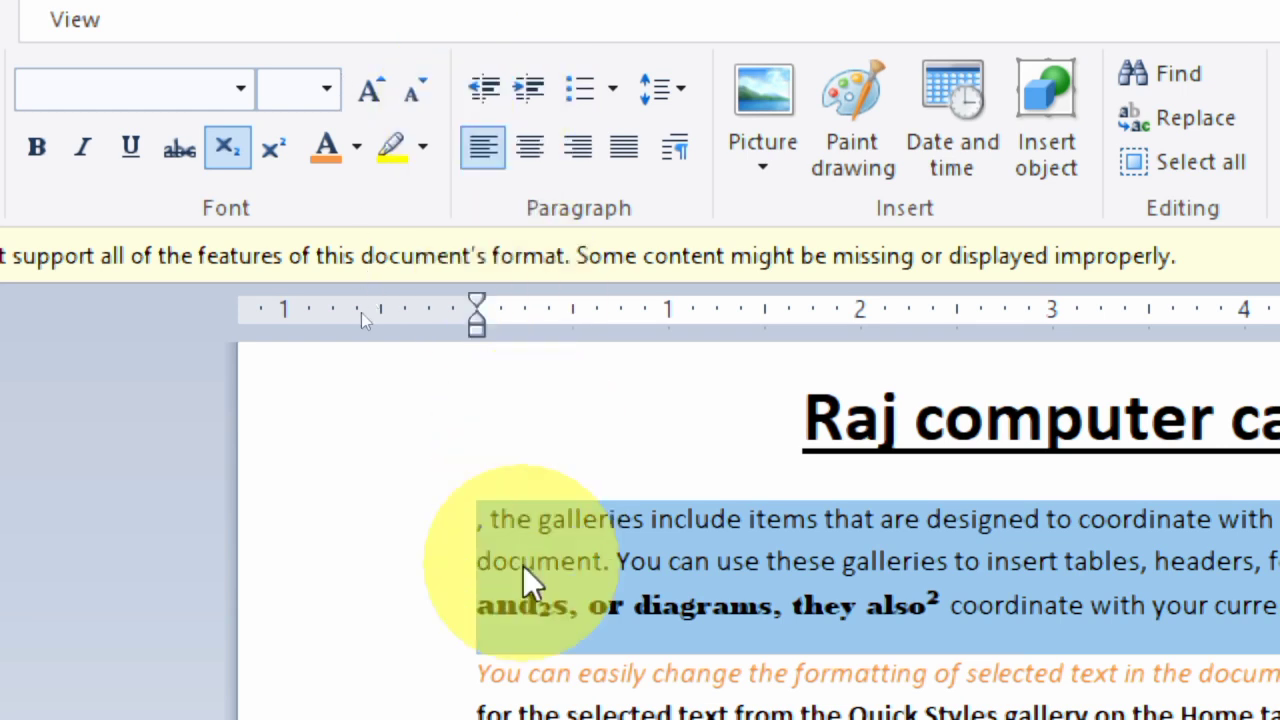
{"action": "left_click", "coordinate": [533, 86]}
{"action": "left_click", "coordinate": [533, 86]}
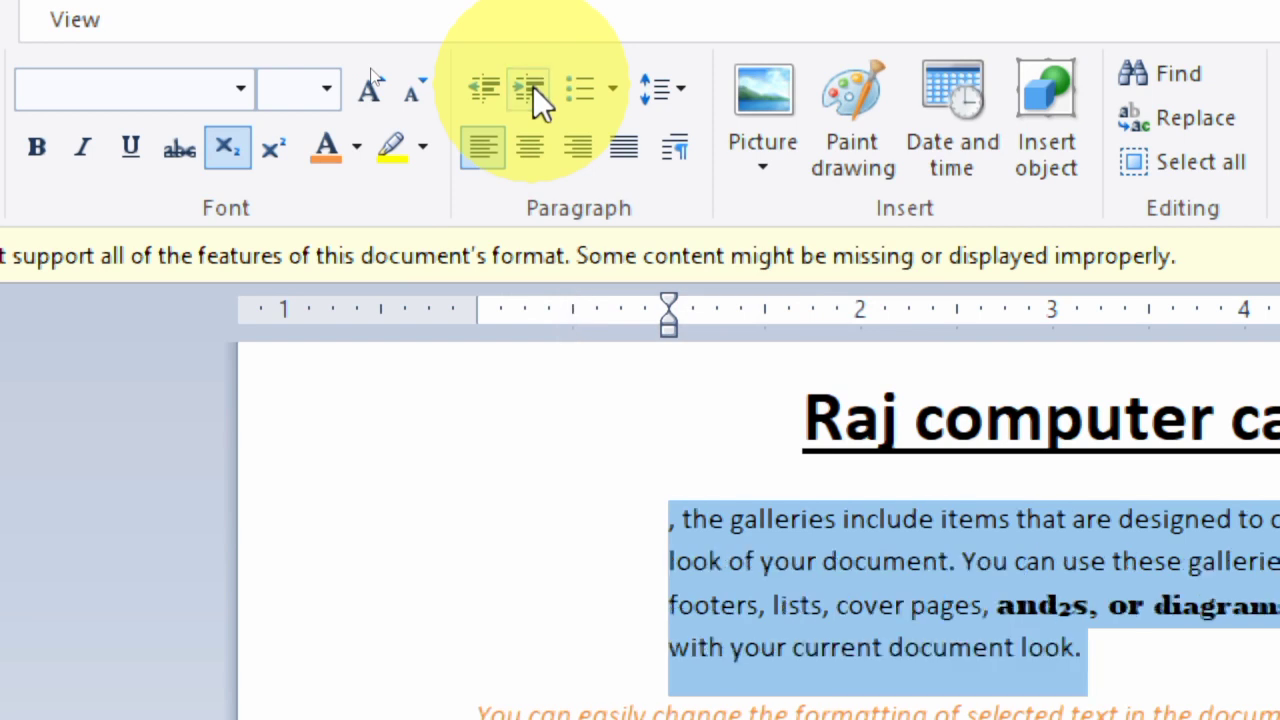
{"action": "left_click", "coordinate": [533, 86]}
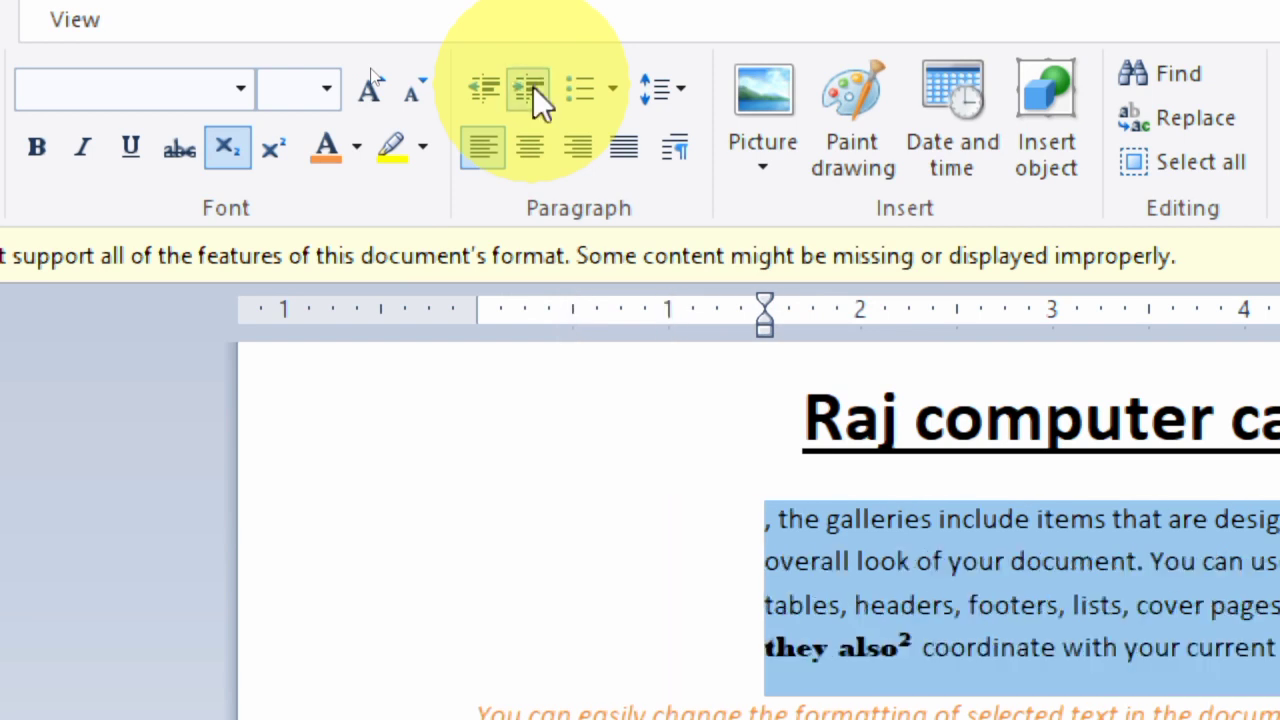
{"action": "left_click", "coordinate": [533, 86]}
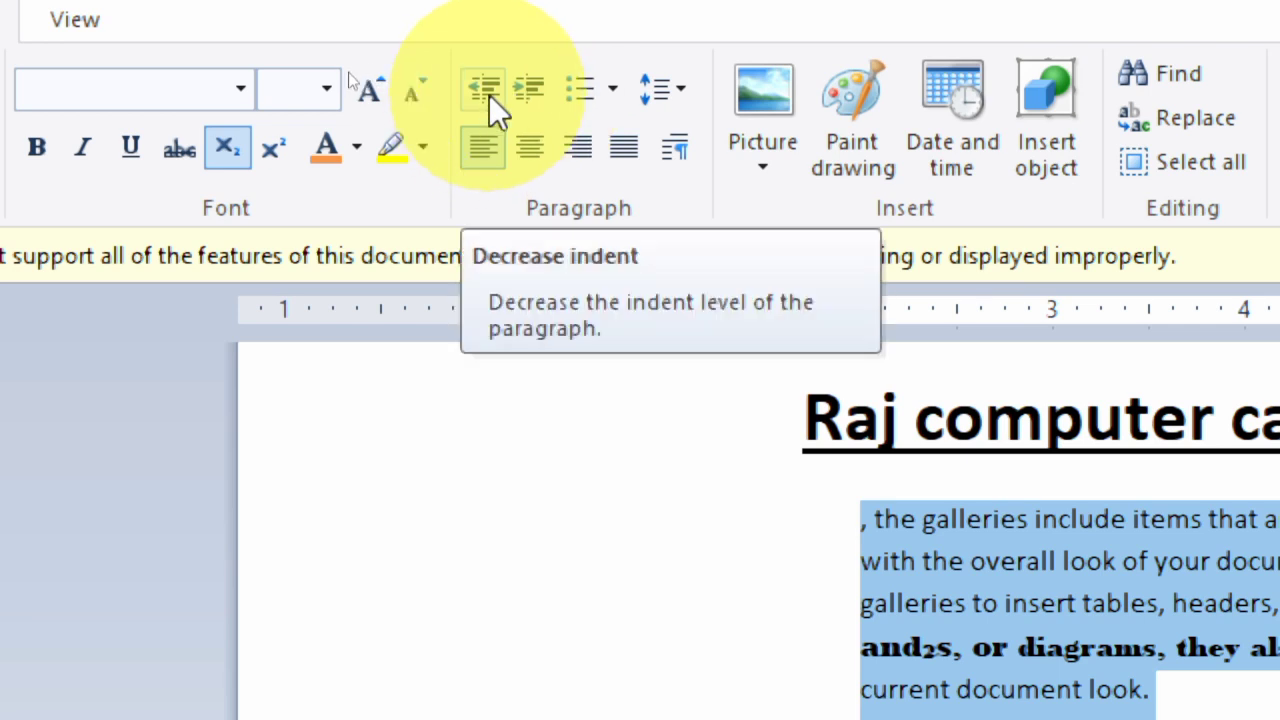
- Decrease the indent of the first paragraph below the title by four levels
{"action": "left_click", "coordinate": [489, 94]}
{"action": "left_click", "coordinate": [489, 94]}
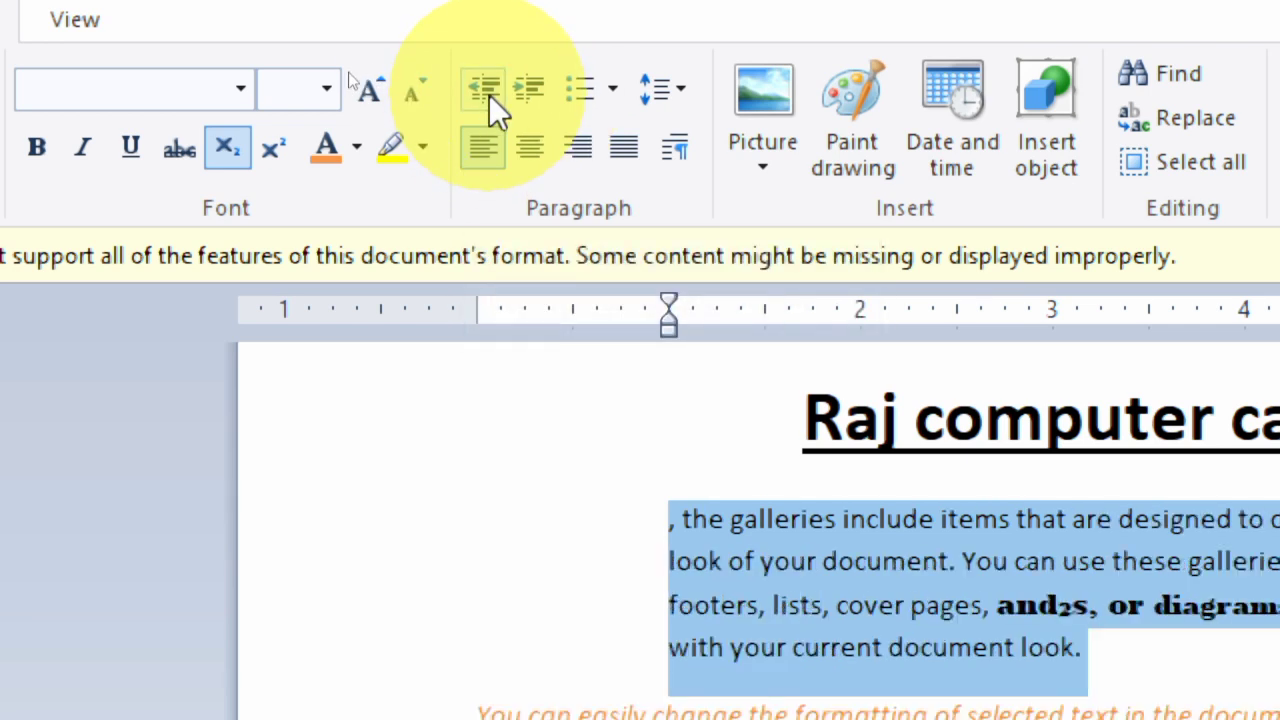
{"action": "left_click", "coordinate": [489, 94]}
{"action": "left_click", "coordinate": [489, 94]}
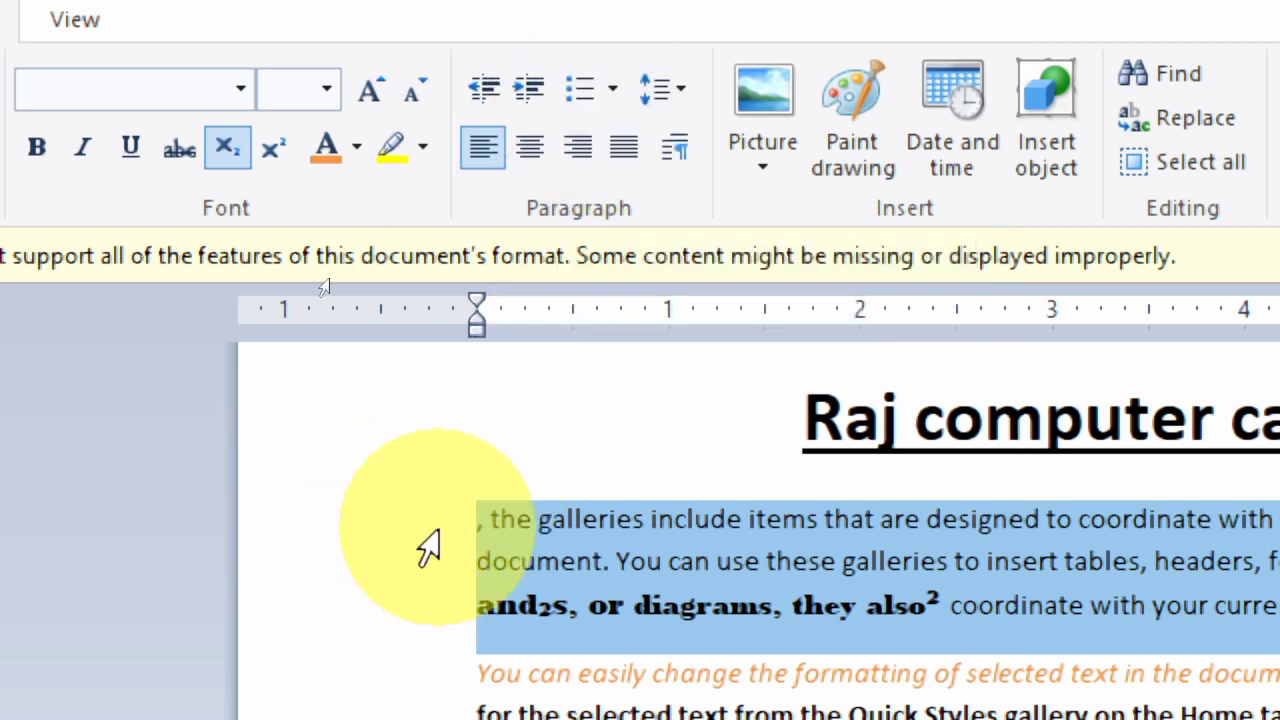
- Apply the 1, 2, 3 numbered list style to the first paragraph below the title
{"action": "left_click", "coordinate": [610, 96]}
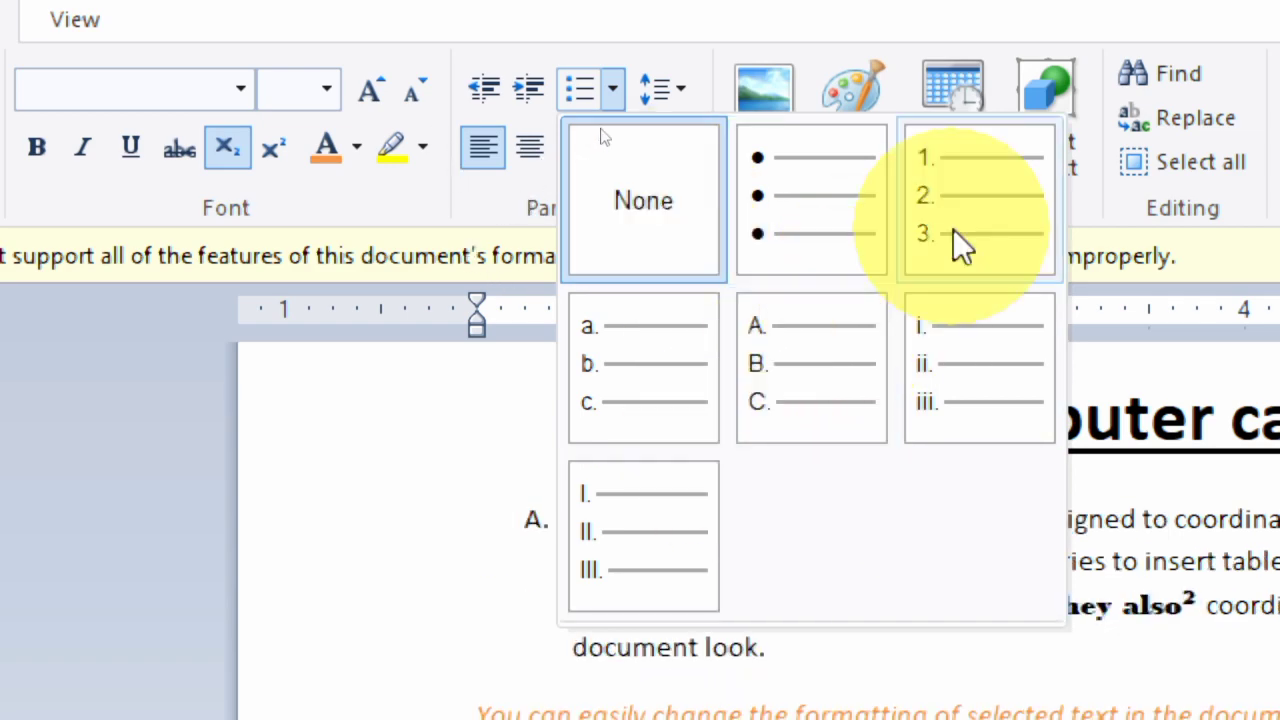
{"action": "left_click", "coordinate": [999, 205]}
{"action": "scroll", "coordinate": [670, 615], "scroll_direction": "down", "scroll_amount": 4}
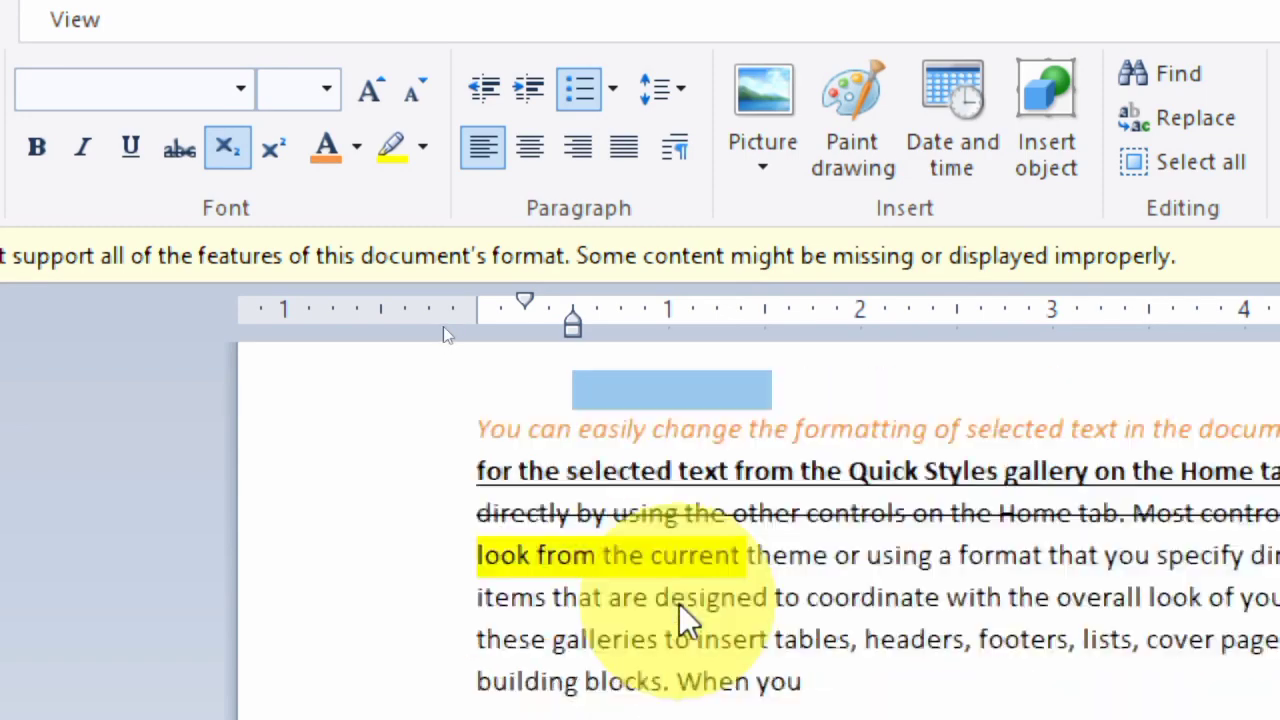
{"action": "scroll", "coordinate": [670, 610], "scroll_direction": "up", "scroll_amount": 4}
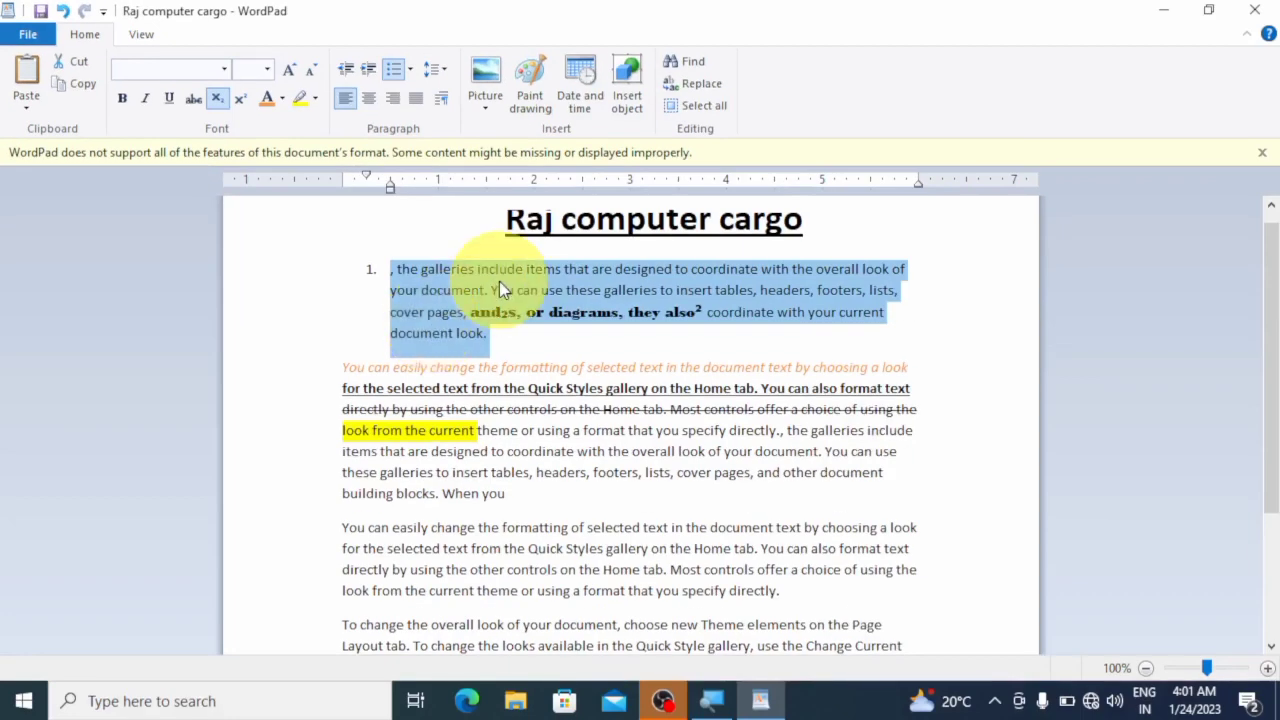
- Format the body paragraphs below the title as a round-bullet list
{"action": "left_click_drag", "start_coordinate": [352, 276], "coordinate": [323, 657]}
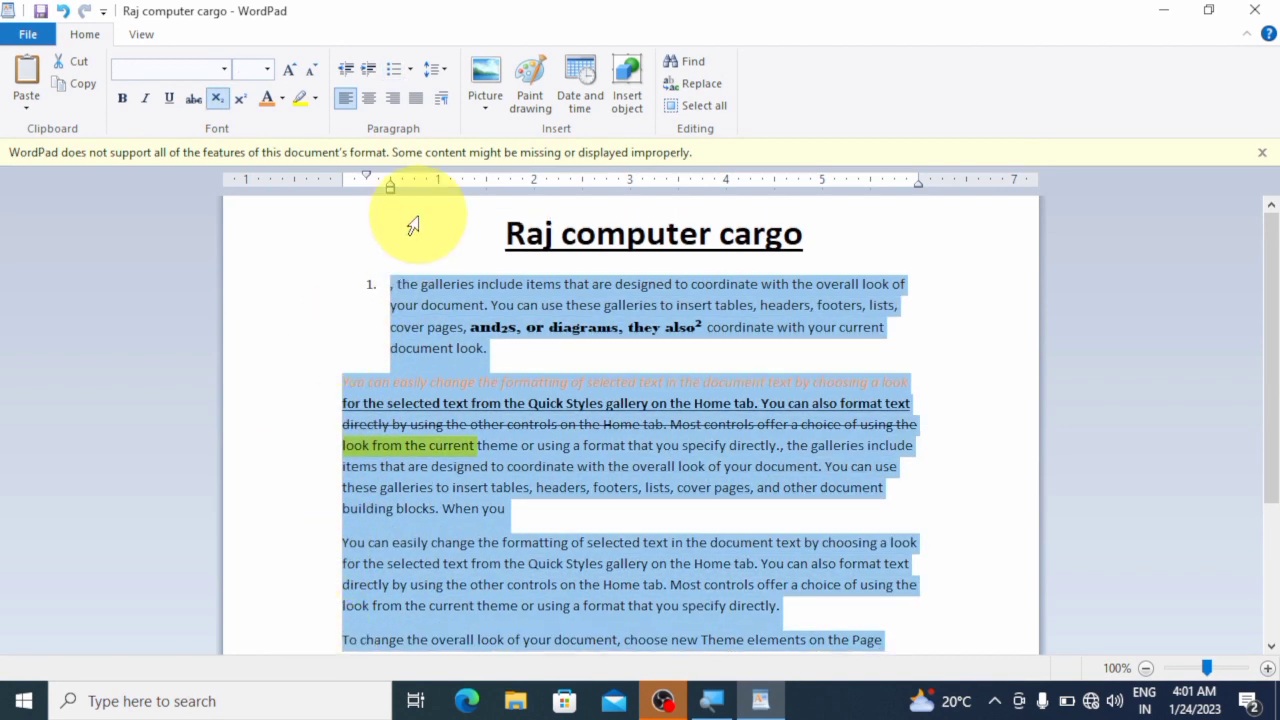
{"action": "left_click", "coordinate": [447, 75]}
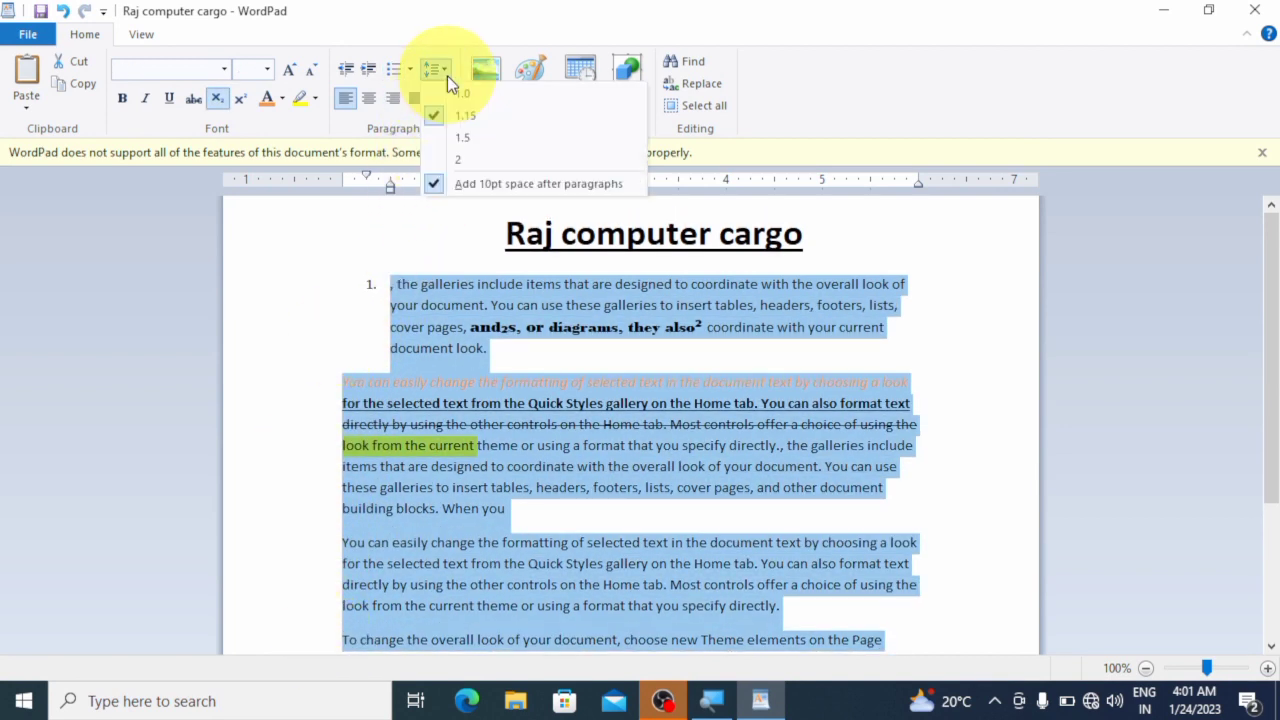
{"action": "left_click", "coordinate": [411, 72]}
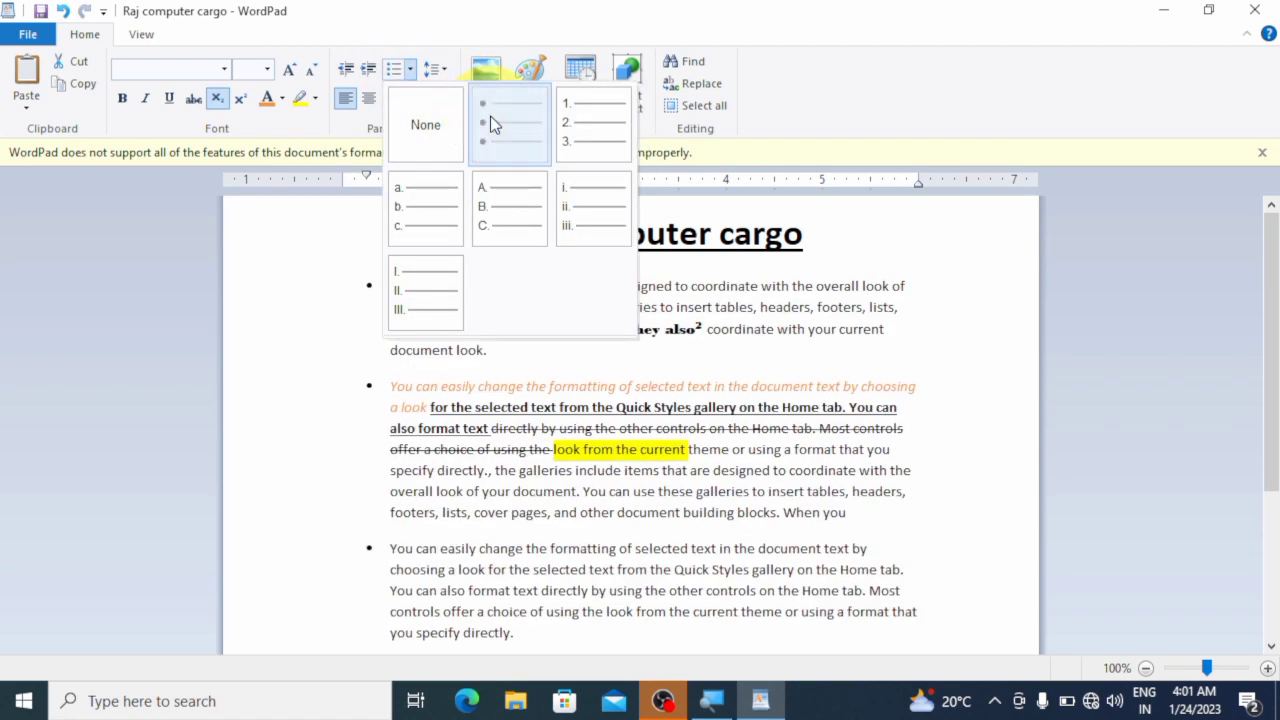
{"action": "left_click", "coordinate": [490, 116]}
{"action": "left_click", "coordinate": [336, 385]}
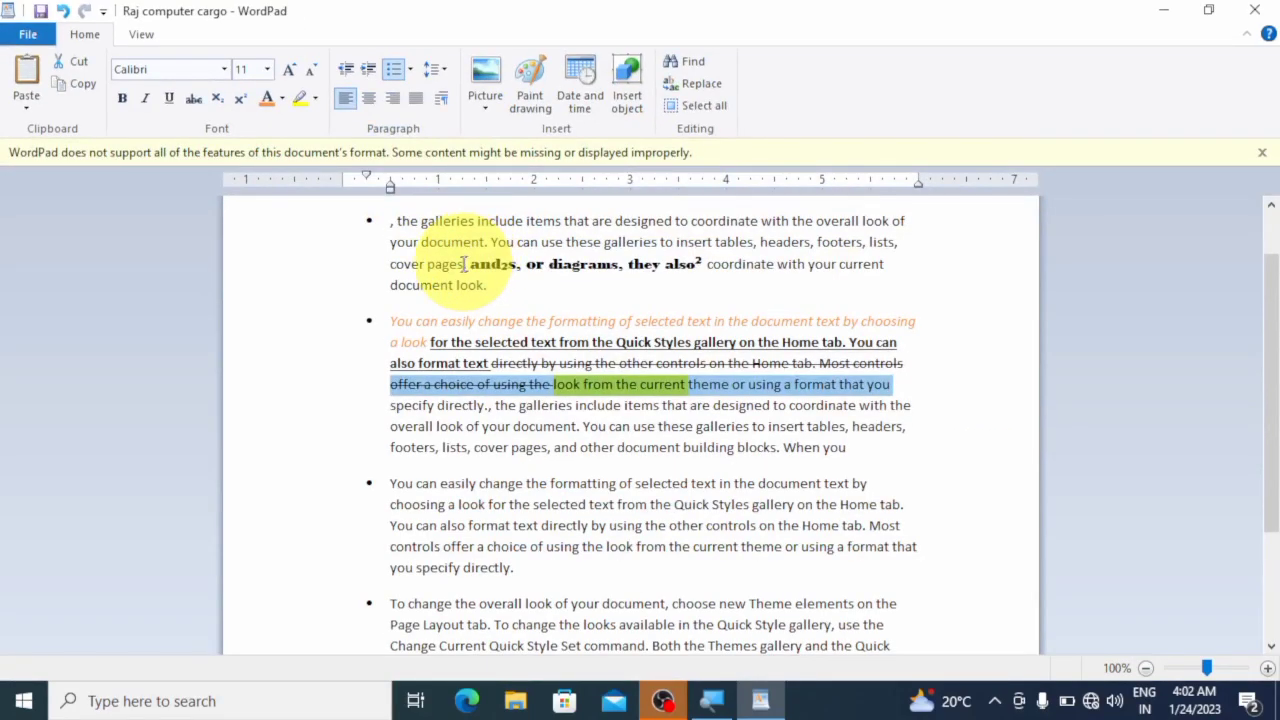
- Try right, left and center alignment on the first bulleted paragraph
{"action": "left_click_drag", "start_coordinate": [374, 218], "coordinate": [390, 287]}
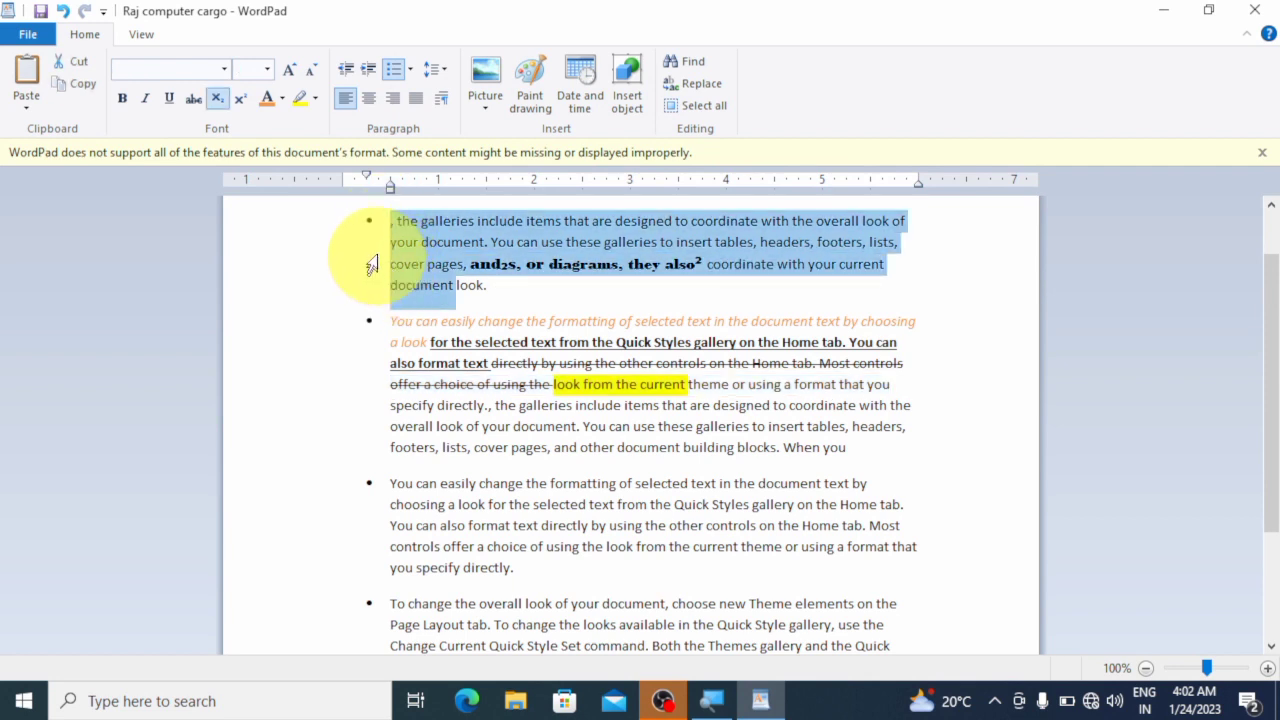
{"action": "left_click", "coordinate": [350, 102]}
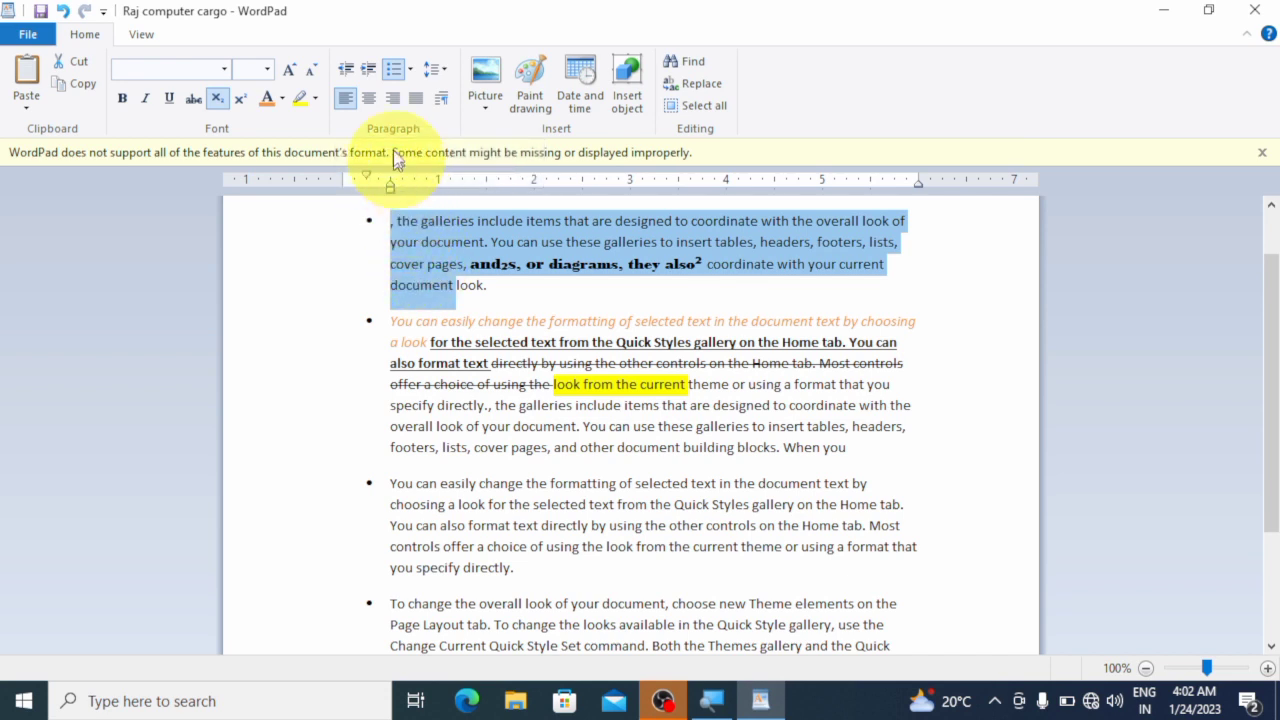
{"action": "left_click", "coordinate": [396, 104]}
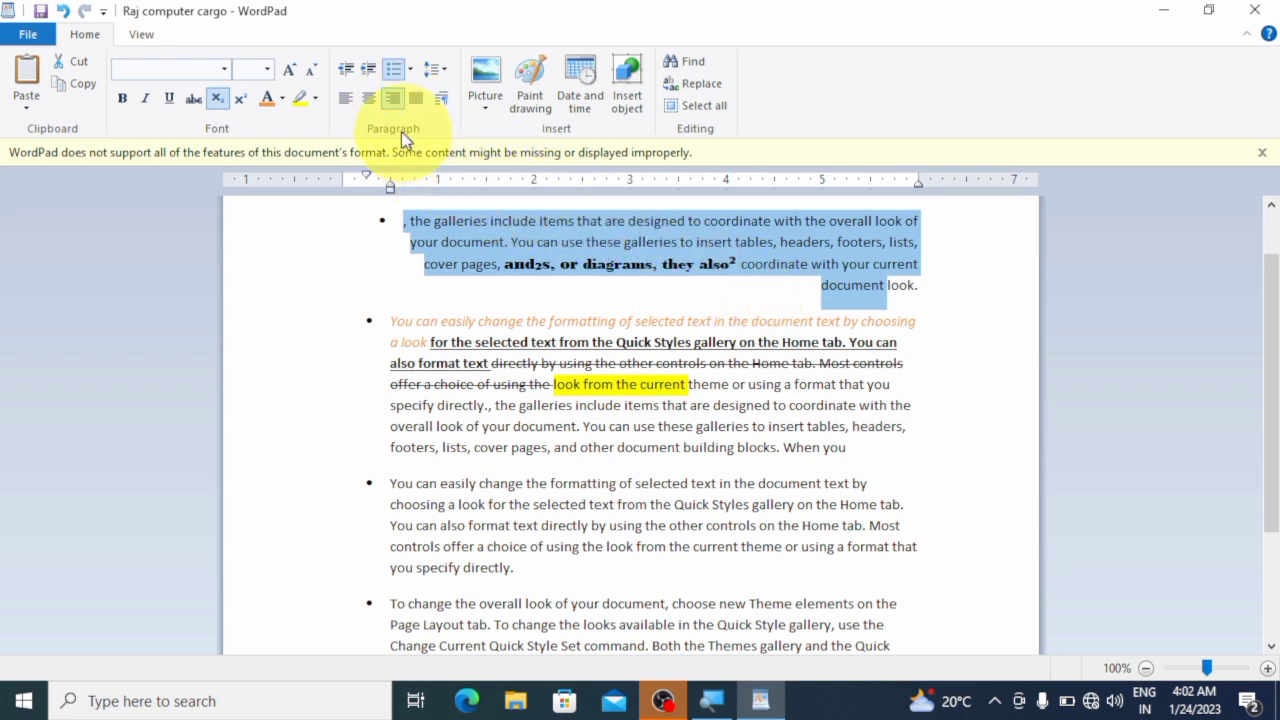
{"action": "left_click", "coordinate": [345, 97]}
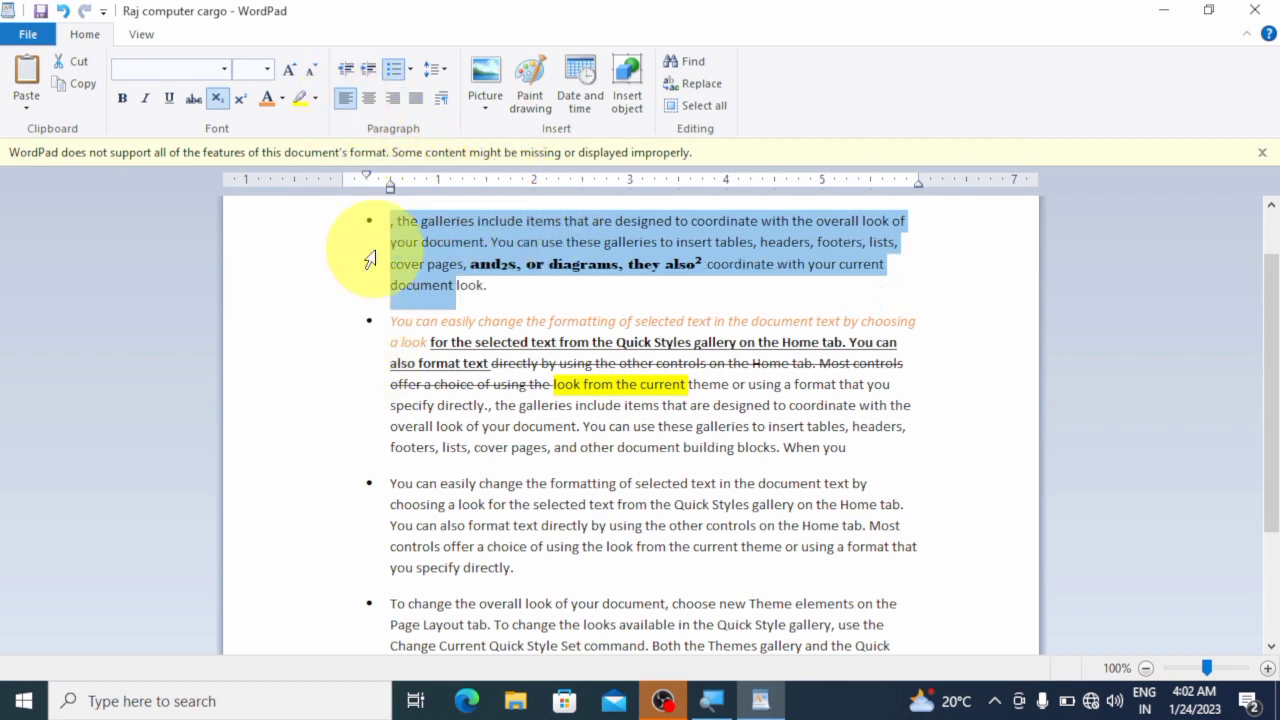
{"action": "left_click", "coordinate": [366, 99]}
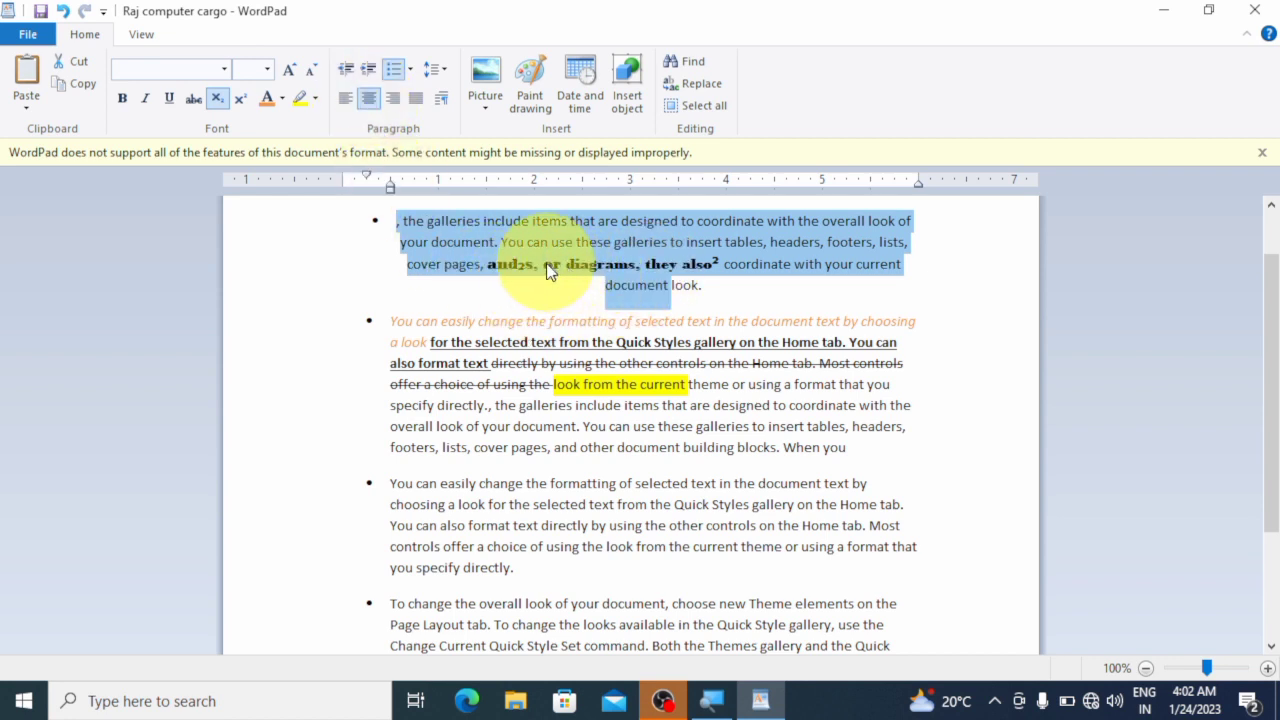
- Justify the first bulleted paragraph and clear the text selection
{"action": "left_click", "coordinate": [414, 101]}
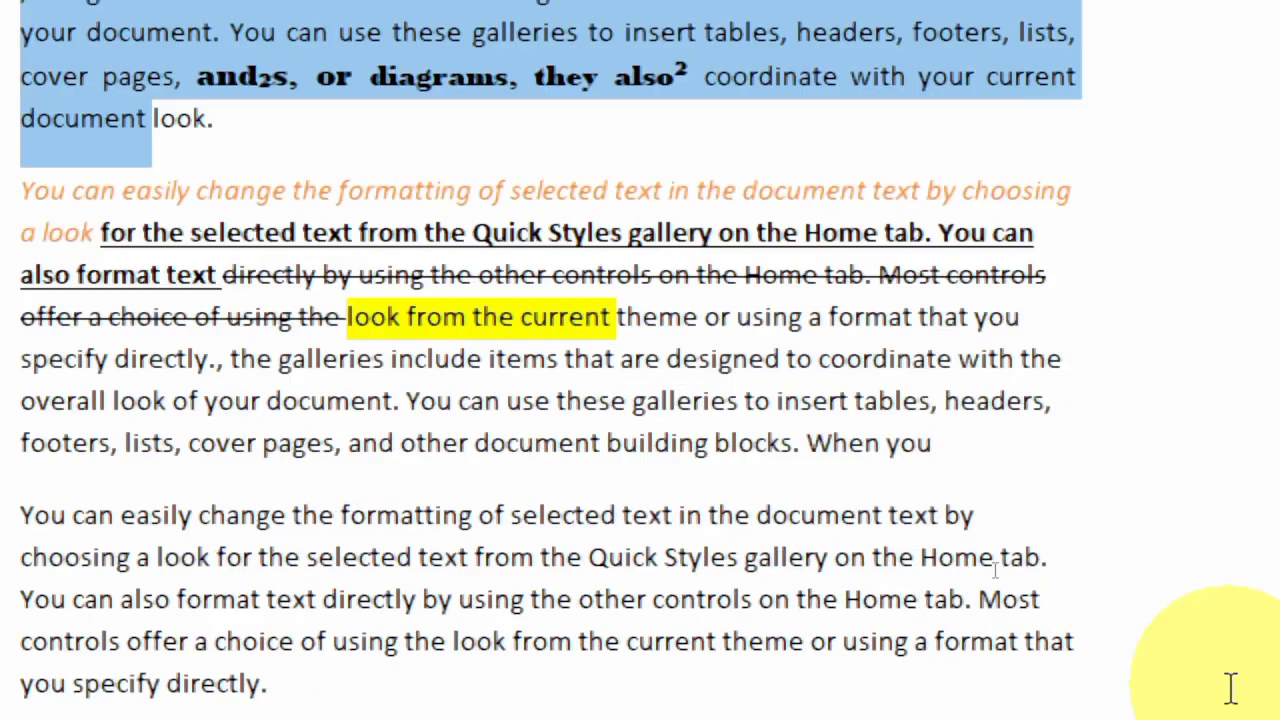
{"action": "left_click", "coordinate": [350, 152]}
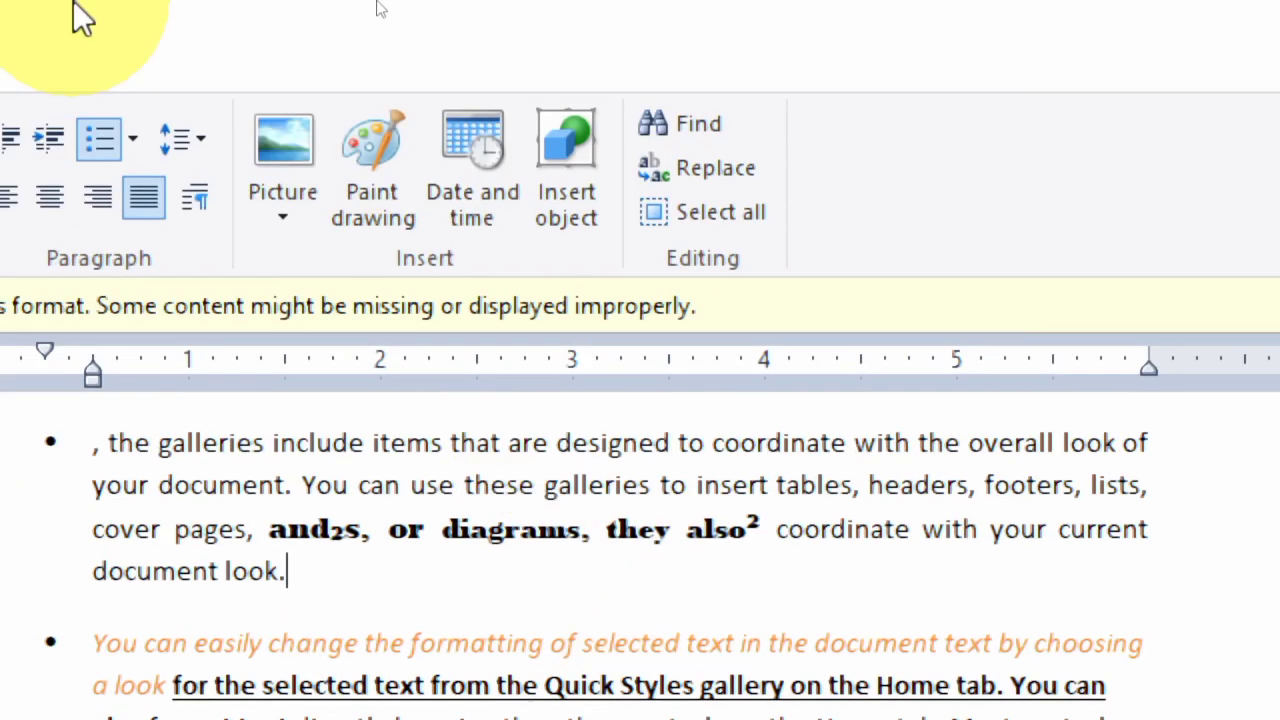
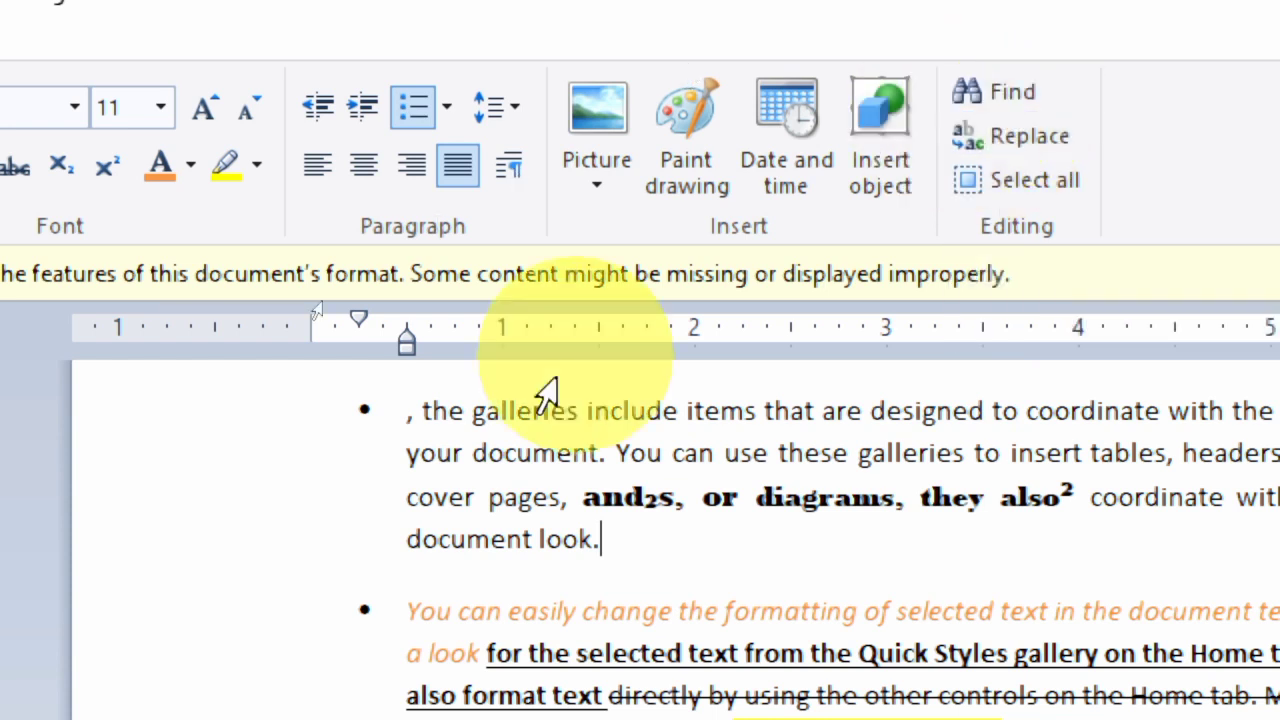
{"action": "left_click_drag", "start_coordinate": [286, 434], "coordinate": [320, 548]}
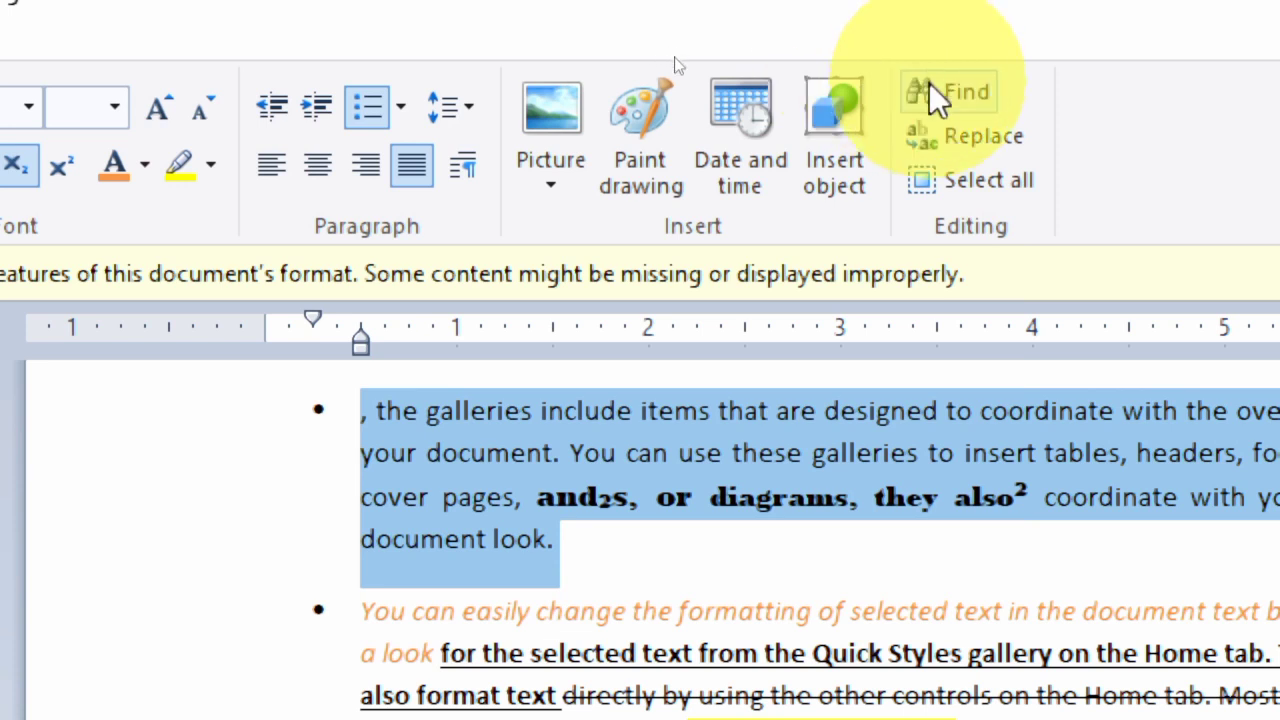
{"action": "left_click", "coordinate": [850, 570]}
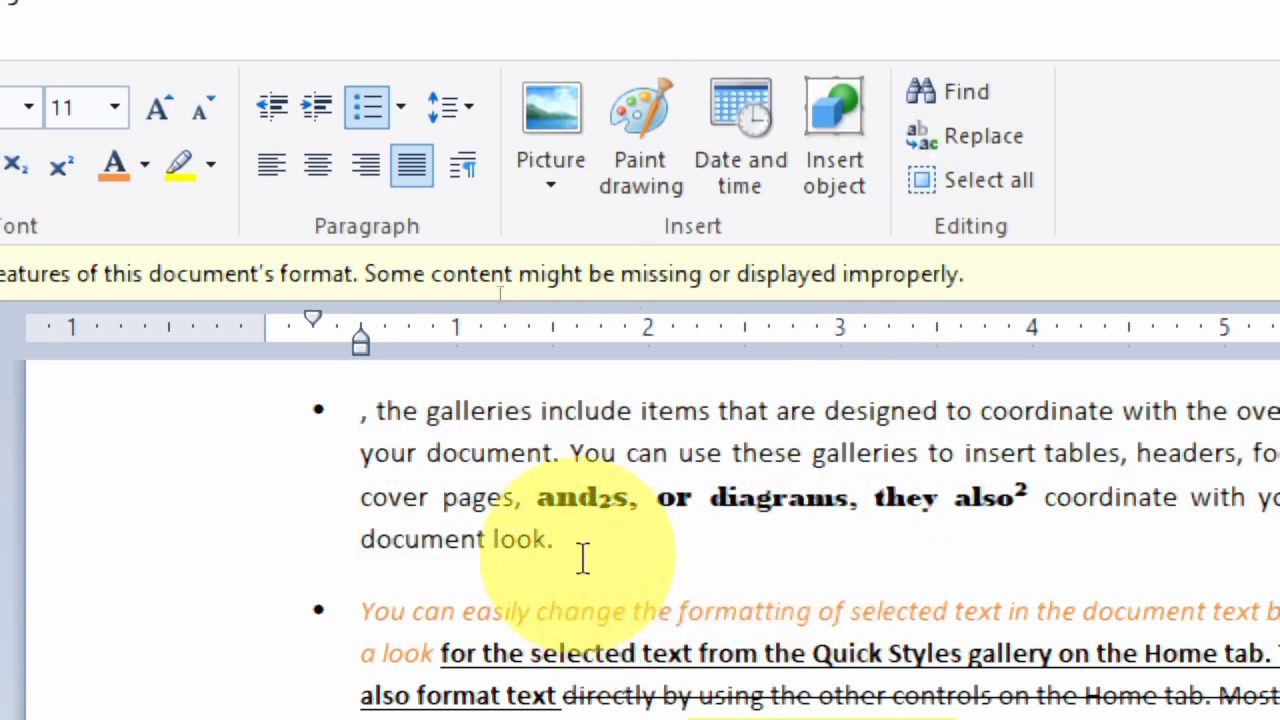
- Insert the word "raj" after "your document." and again before the bold "and2s" in the first bullet
{"action": "left_click", "coordinate": [563, 451]}
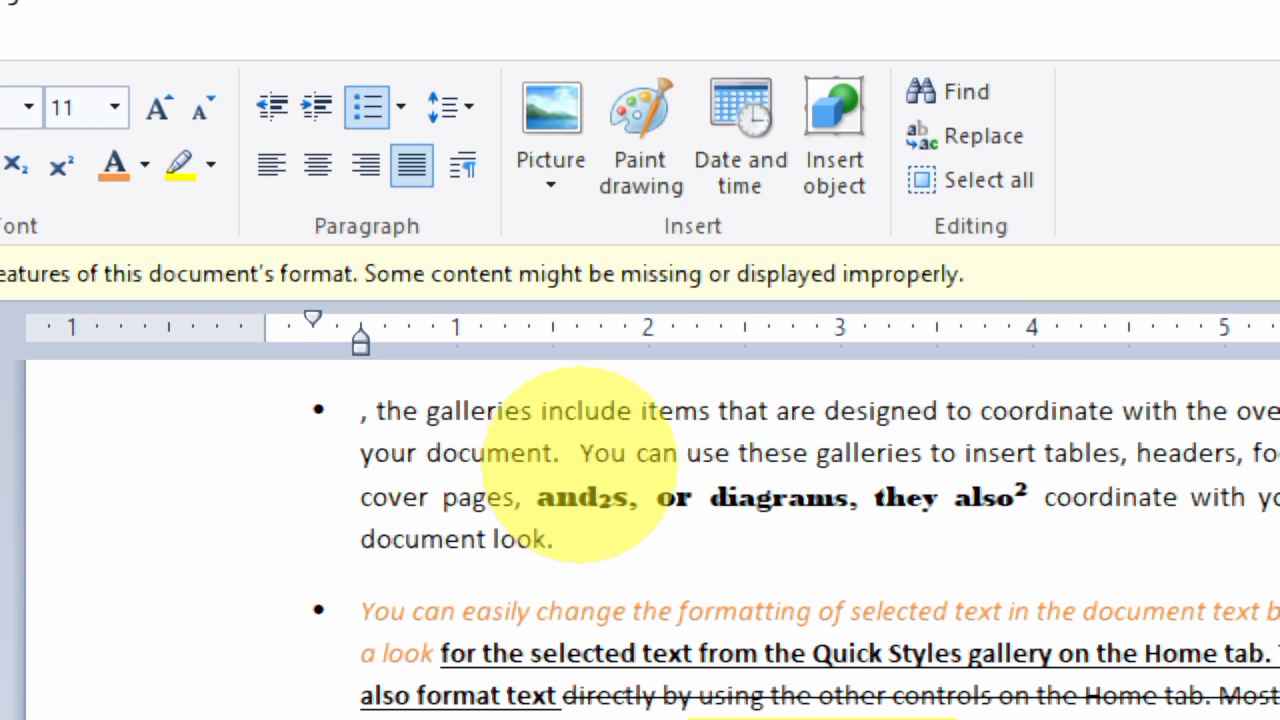
{"action": "type", "text": "raj"}
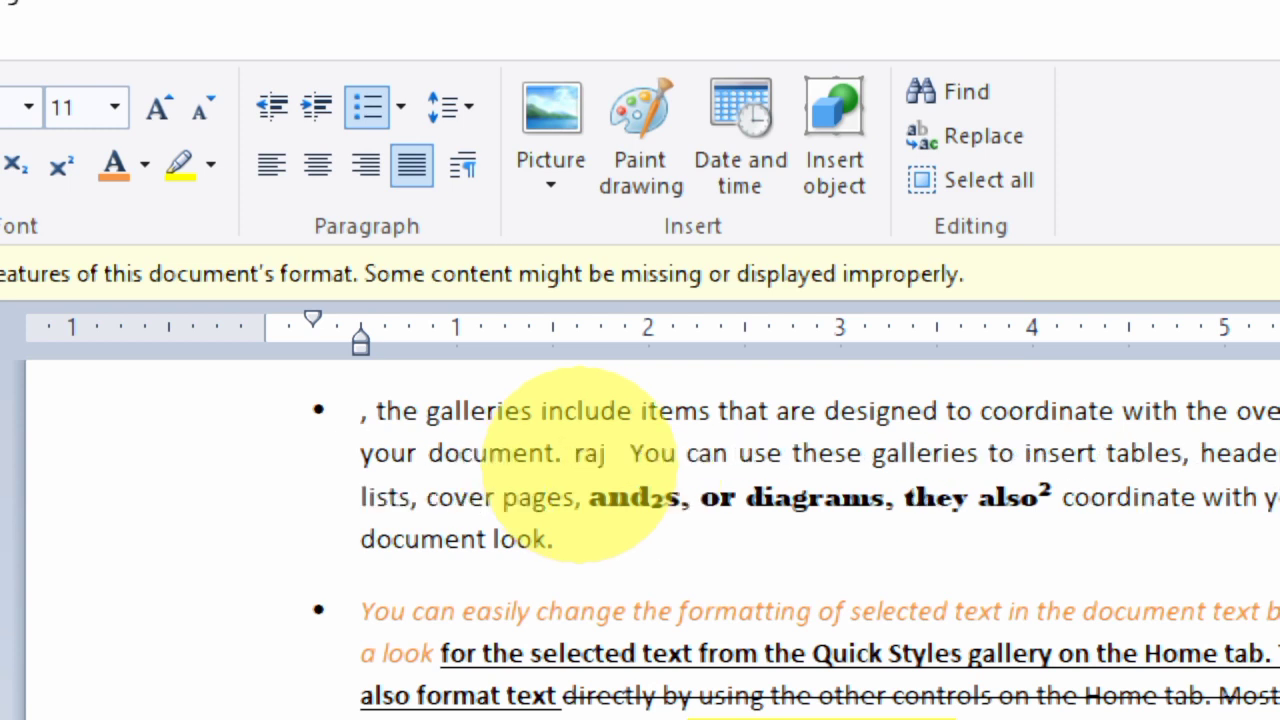
{"action": "left_click", "coordinate": [588, 497]}
{"action": "type", "text": "ra"}
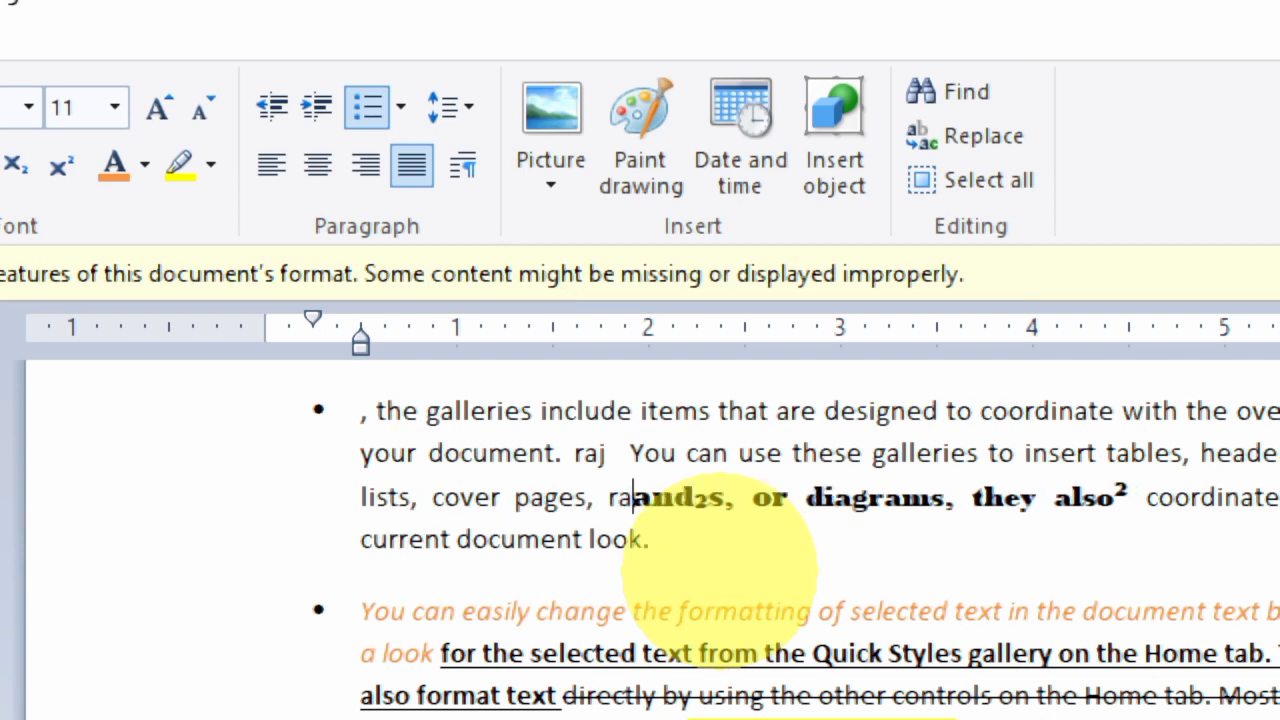
{"action": "type", "text": "j"}
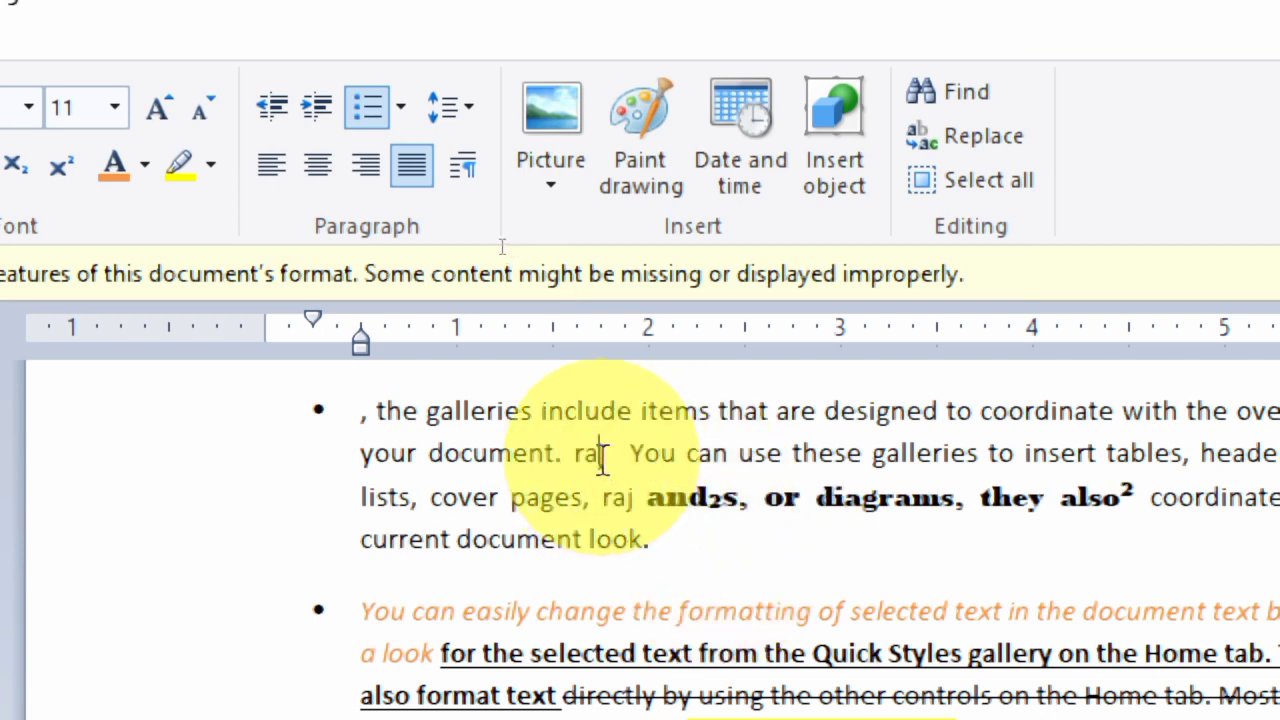
- Copy the "raj" after "your document." and paste it at the end of the first bulleted paragraph
{"action": "left_click_drag", "start_coordinate": [606, 457], "coordinate": [553, 485]}
{"action": "left_click_drag", "start_coordinate": [670, 653], "coordinate": [652, 648]}
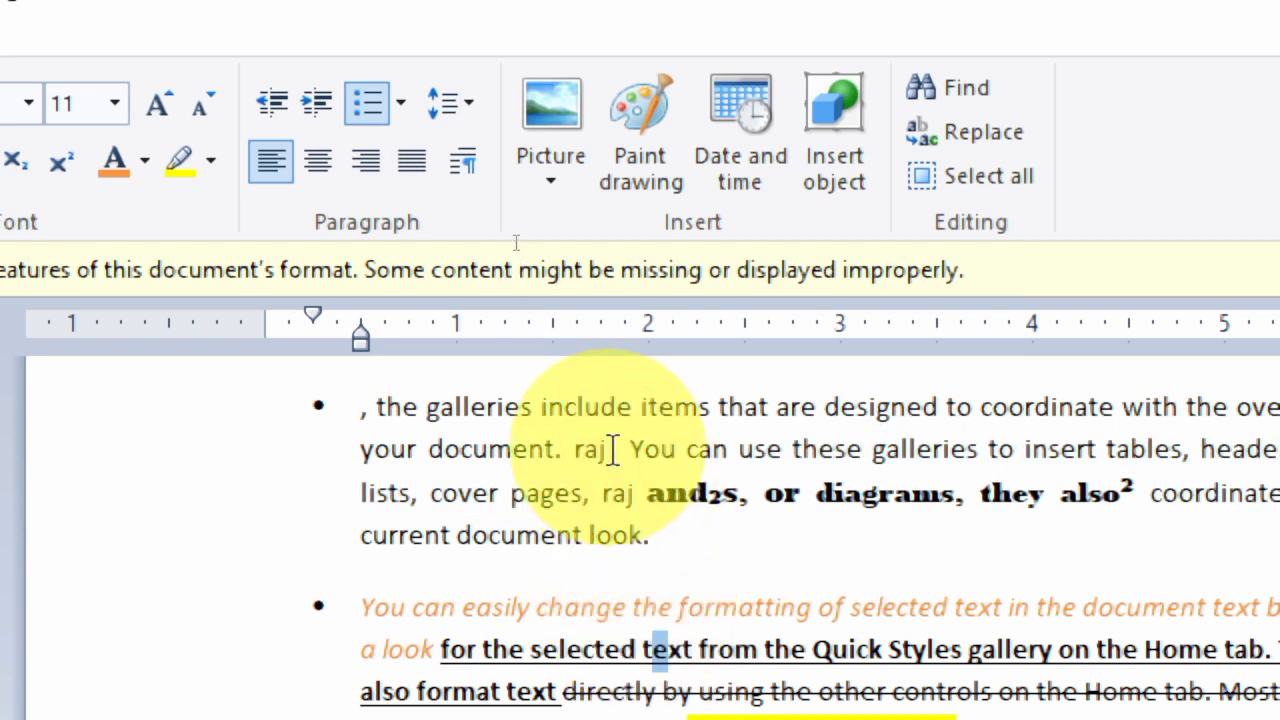
{"action": "left_click_drag", "start_coordinate": [607, 454], "coordinate": [577, 454]}
{"action": "key", "text": "ctrl+c"}
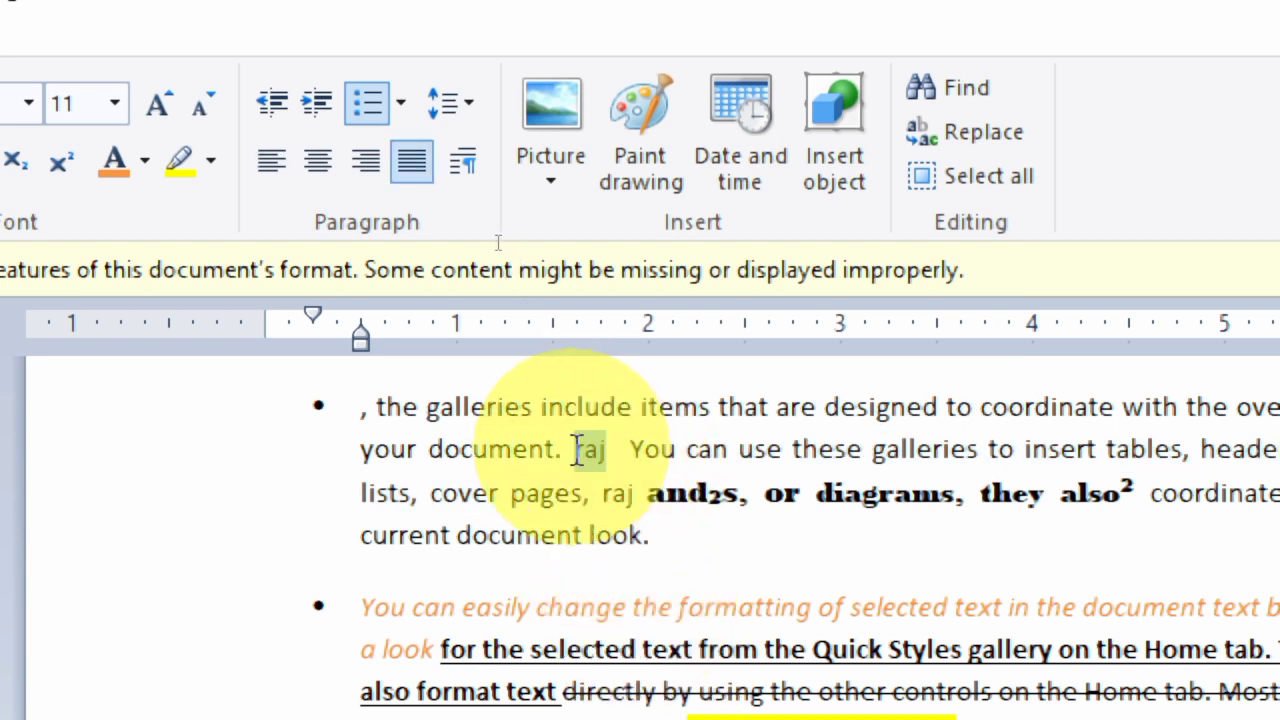
{"action": "left_click", "coordinate": [662, 537]}
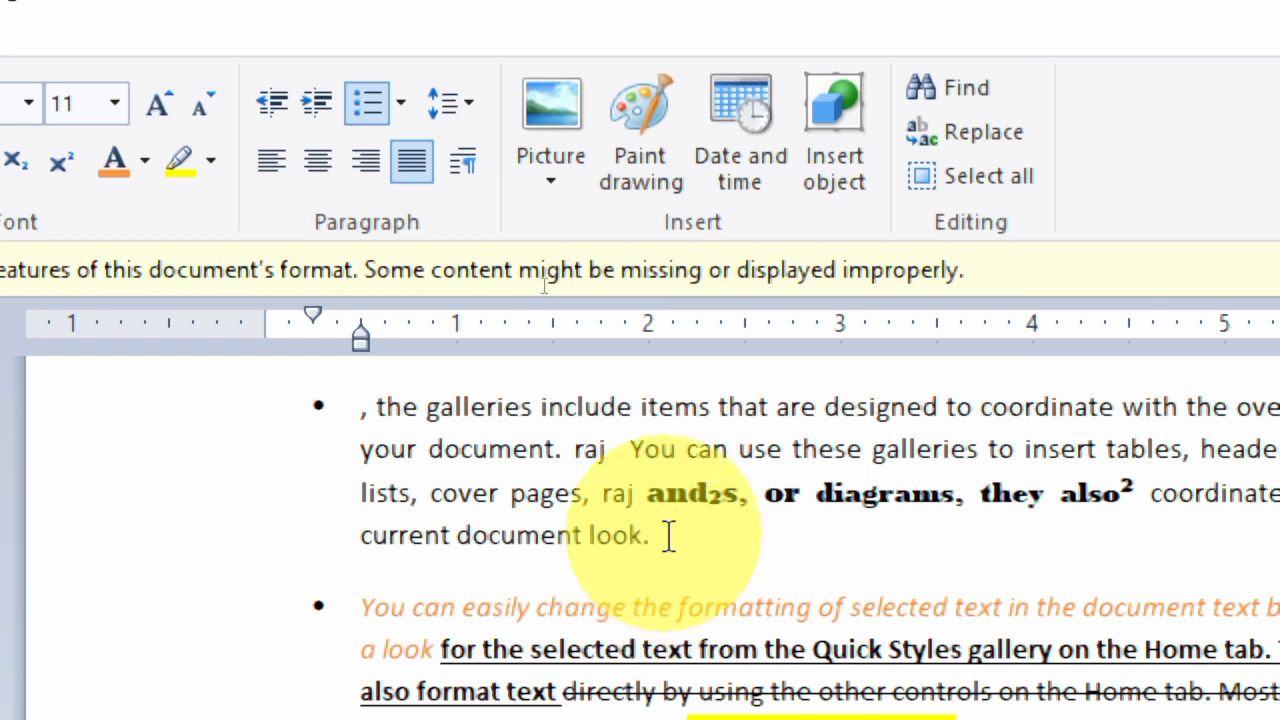
{"action": "key", "text": "ctrl+v"}
- Paste "raj" into the struck-through "using", into "that", and near "building blocks" in the second bullet
{"action": "left_click", "coordinate": [751, 691]}
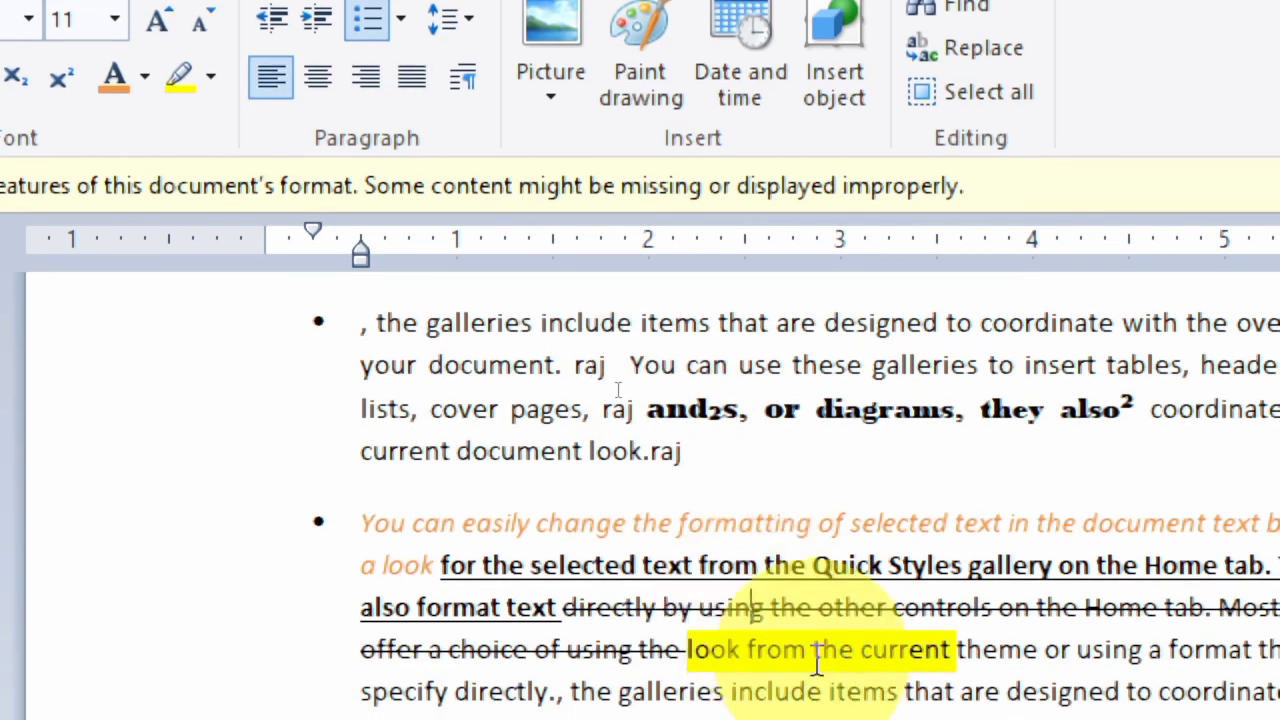
{"action": "key", "text": "ctrl+v"}
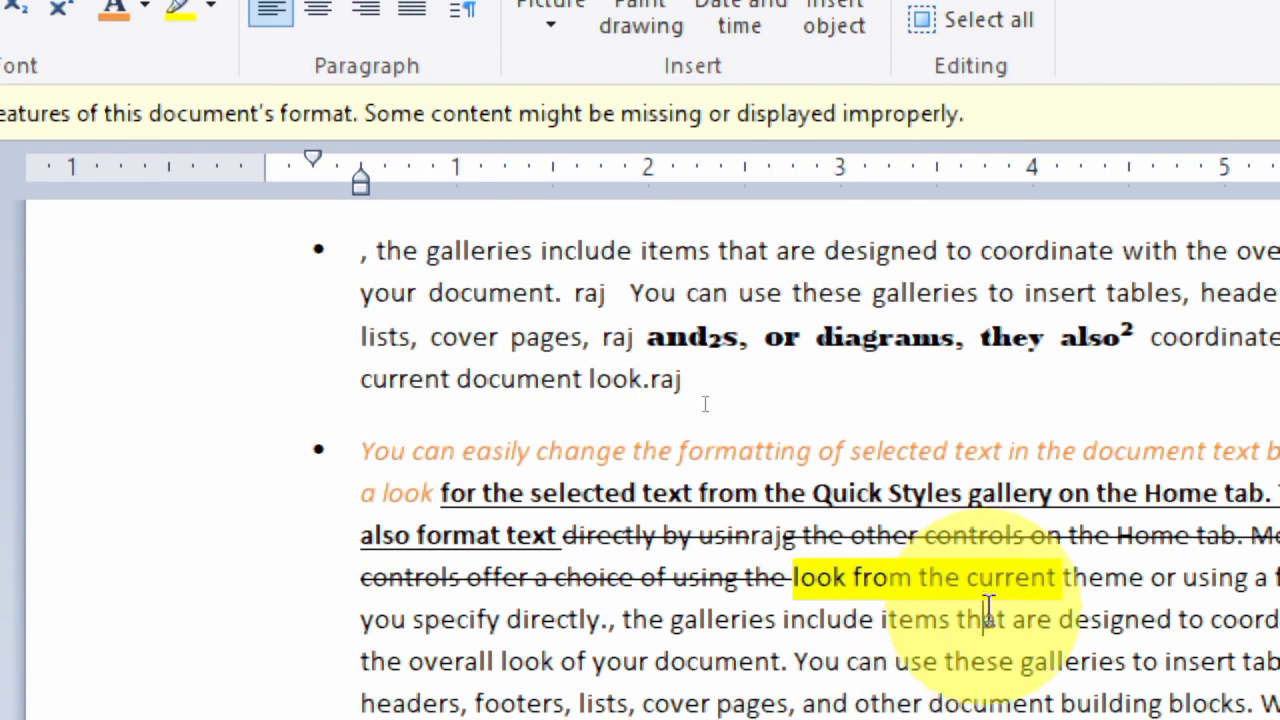
{"action": "left_click", "coordinate": [984, 619]}
{"action": "key", "text": "ctrl+v"}
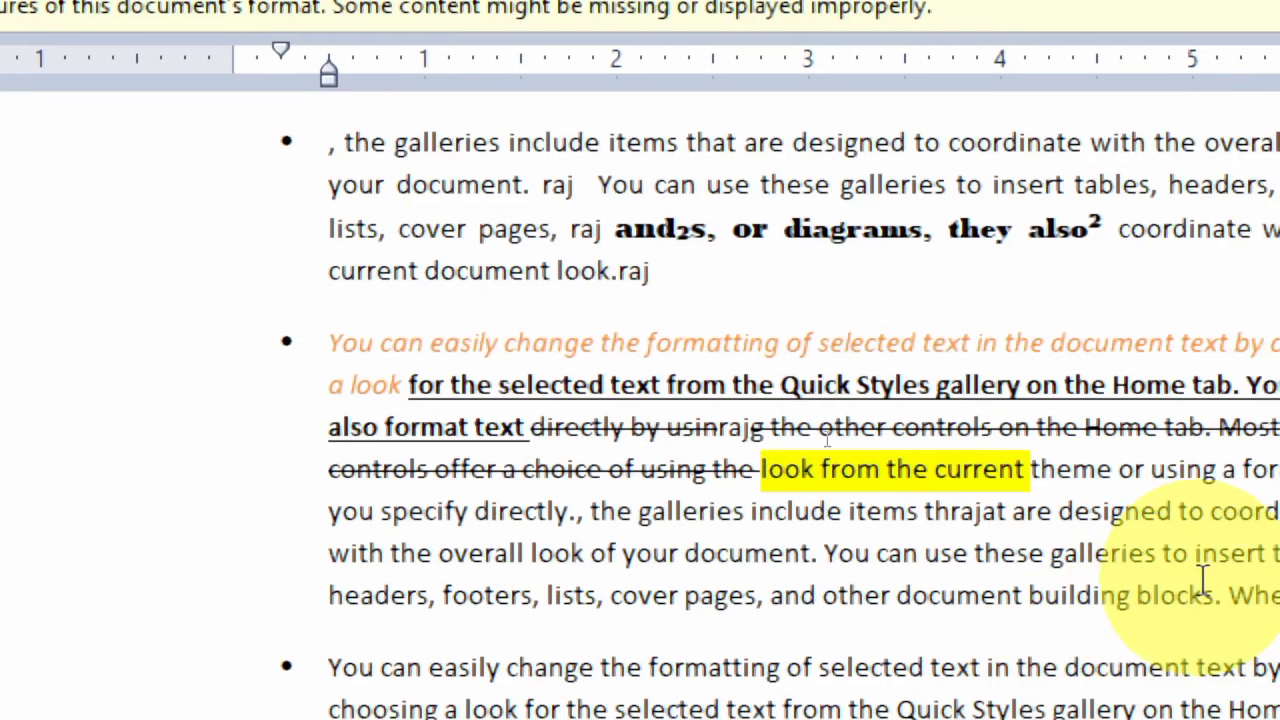
{"action": "left_click", "coordinate": [1212, 597]}
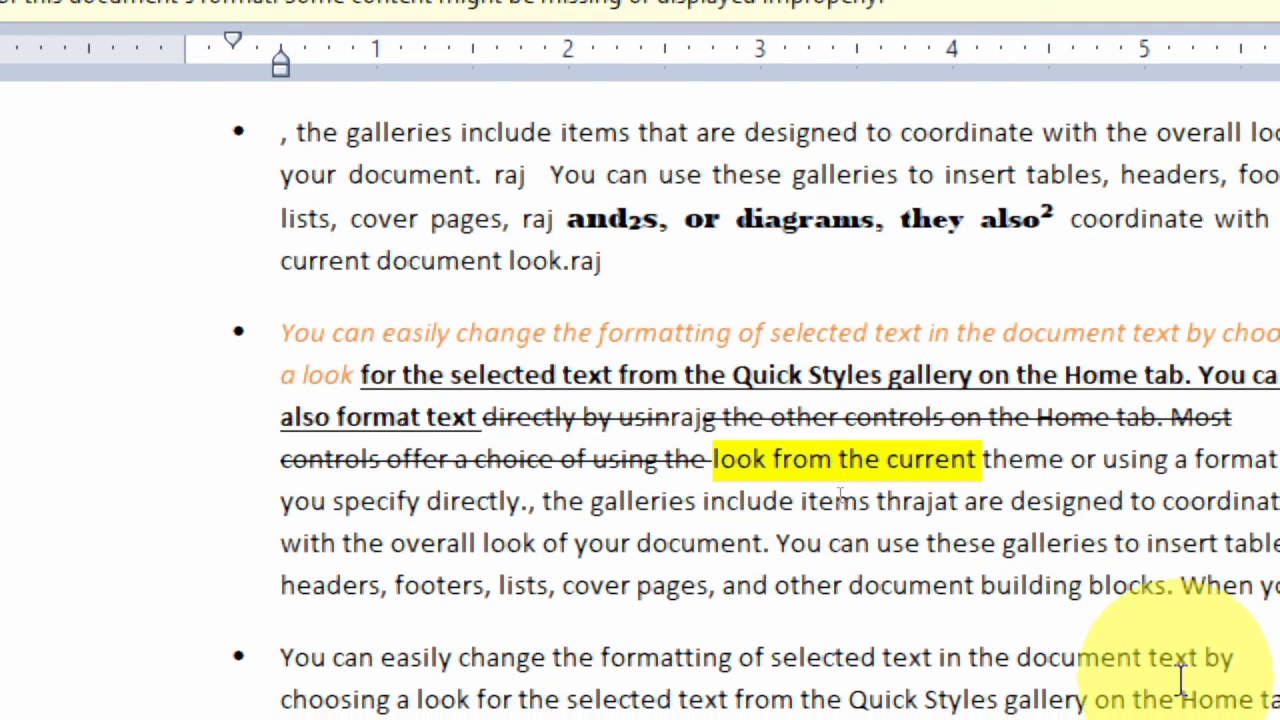
{"action": "key", "text": "ctrl+v"}
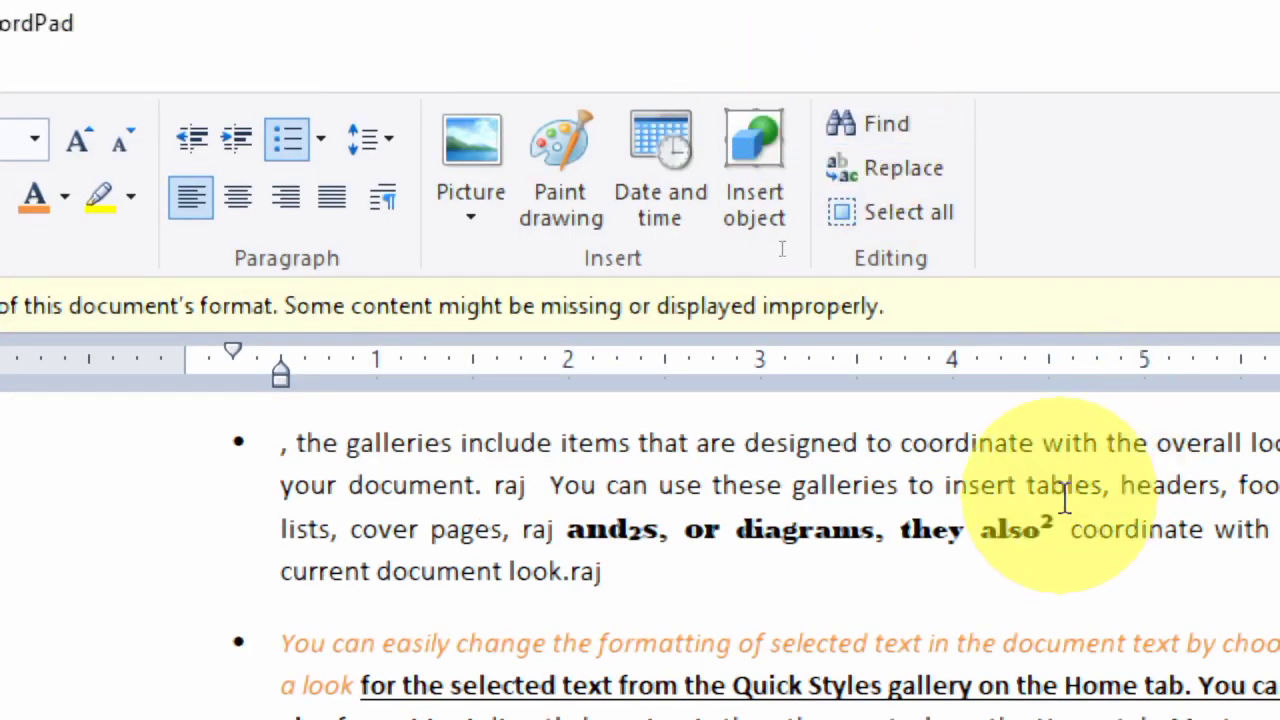
- Search the document for "raj" and go to the next match, keeping the search dialog clear of the text
{"action": "left_click", "coordinate": [879, 127]}
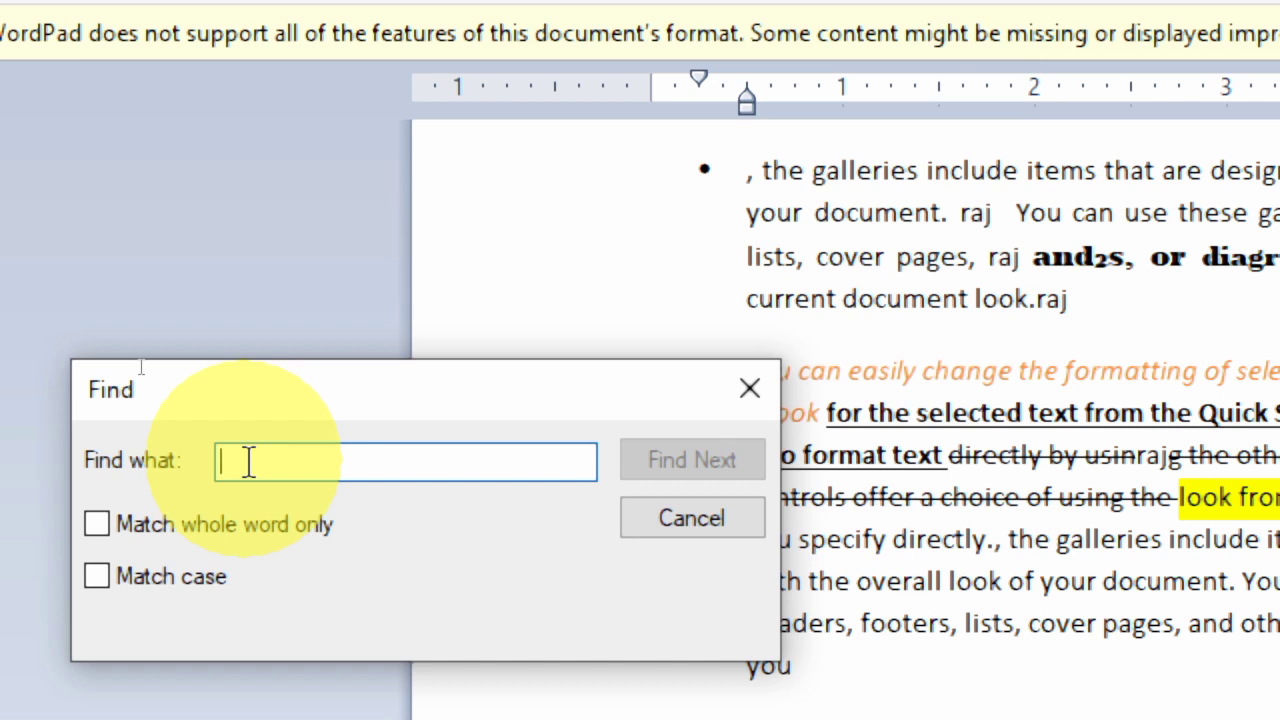
{"action": "type", "text": "raj"}
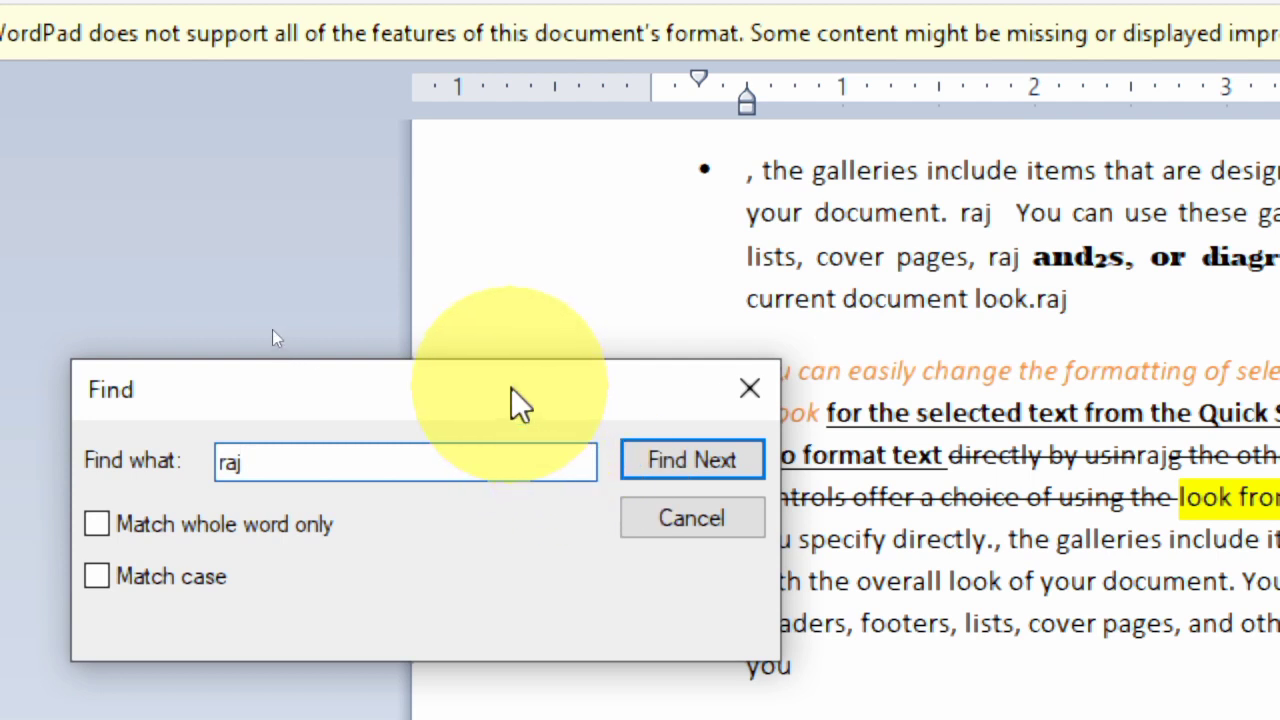
{"action": "left_click_drag", "start_coordinate": [511, 387], "coordinate": [509, 259]}
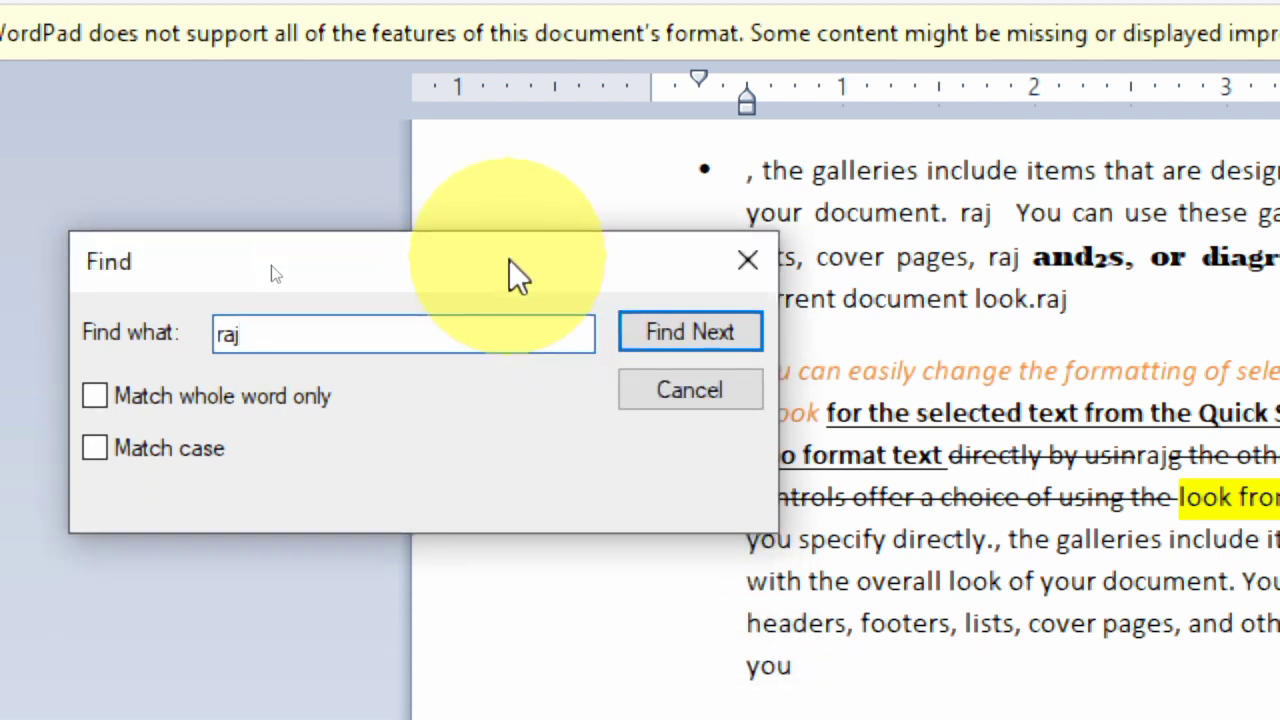
{"action": "left_click", "coordinate": [681, 335]}
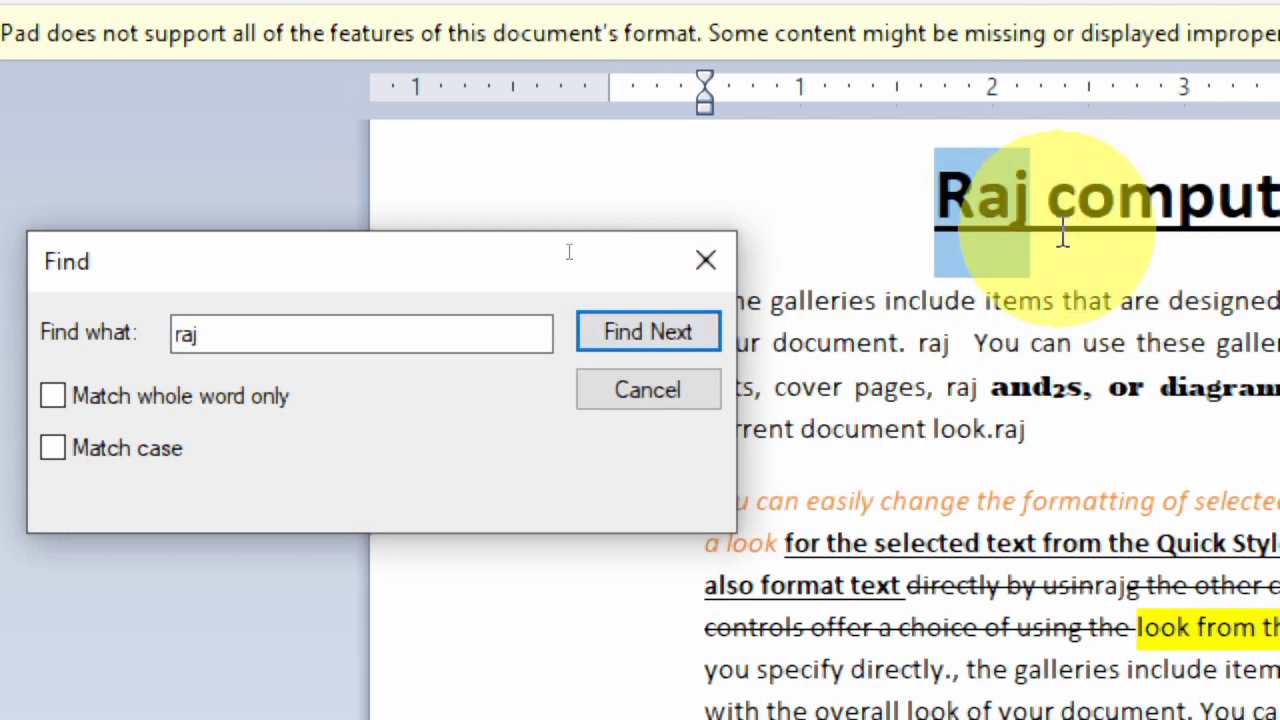
- Go through the remaining matches for "raj" to the end of the document and close the search
{"action": "left_click", "coordinate": [629, 335]}
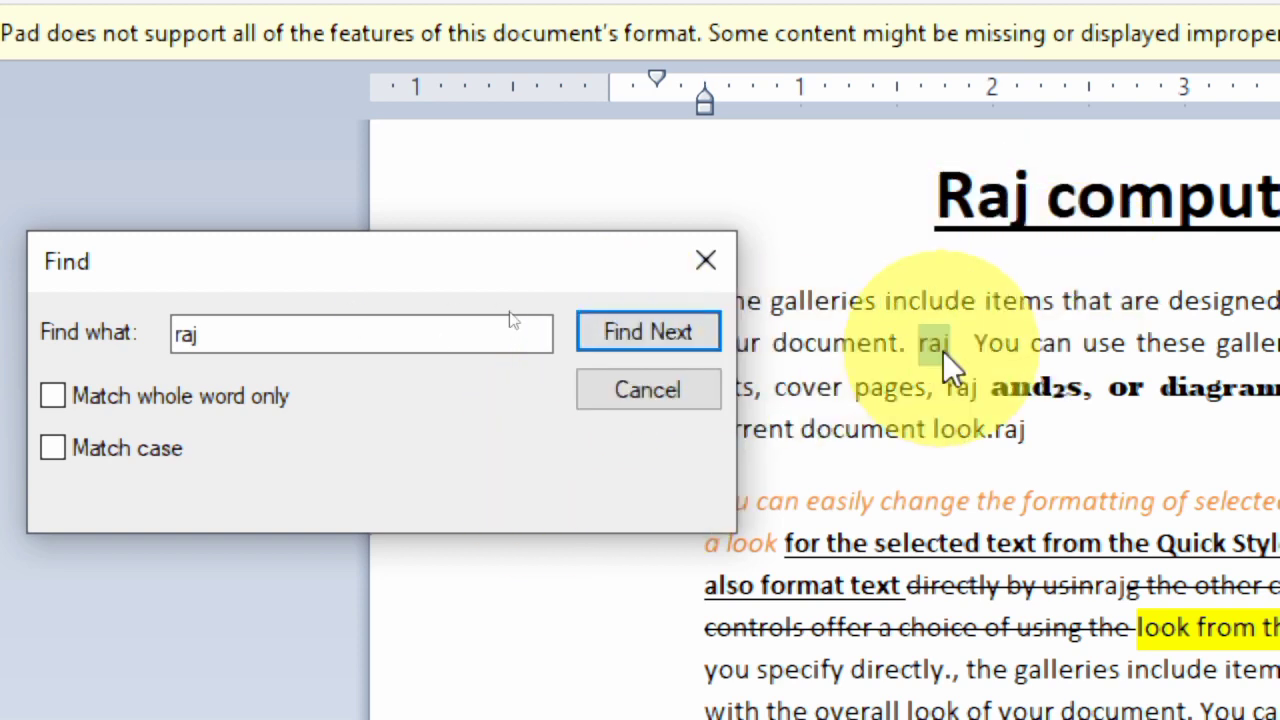
{"action": "left_click", "coordinate": [607, 335]}
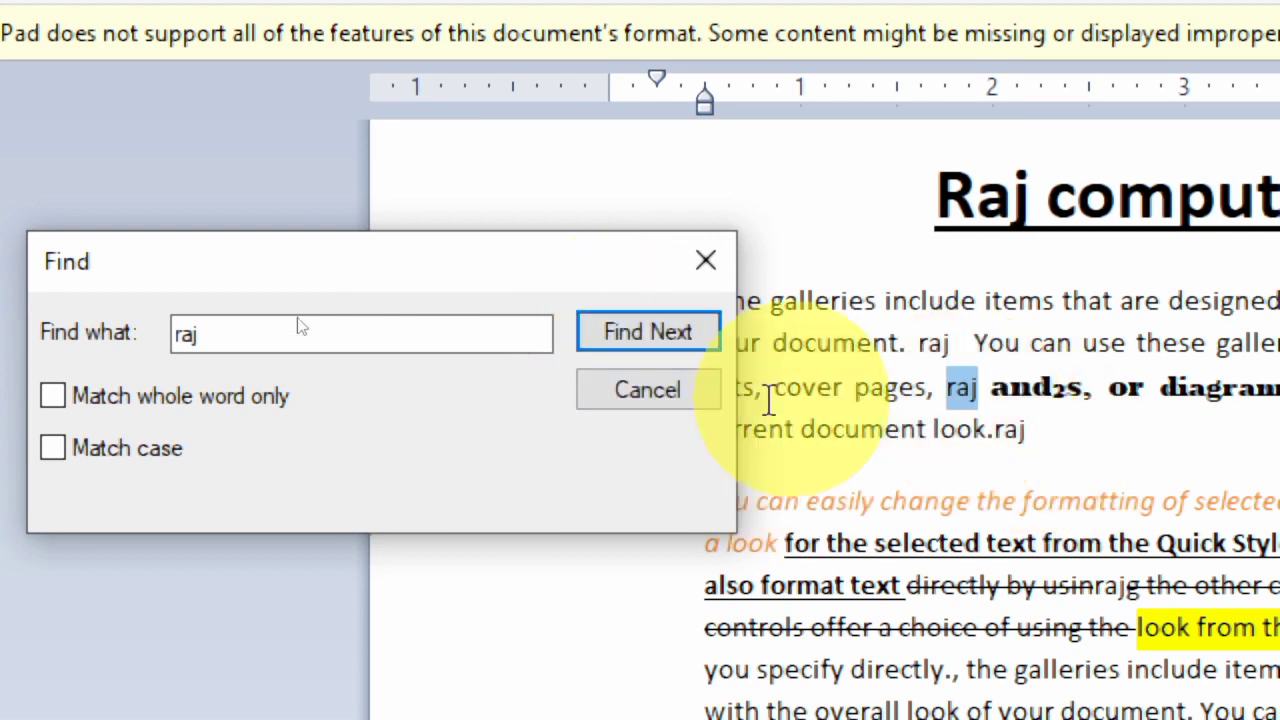
{"action": "left_click", "coordinate": [633, 333]}
{"action": "left_click", "coordinate": [633, 333]}
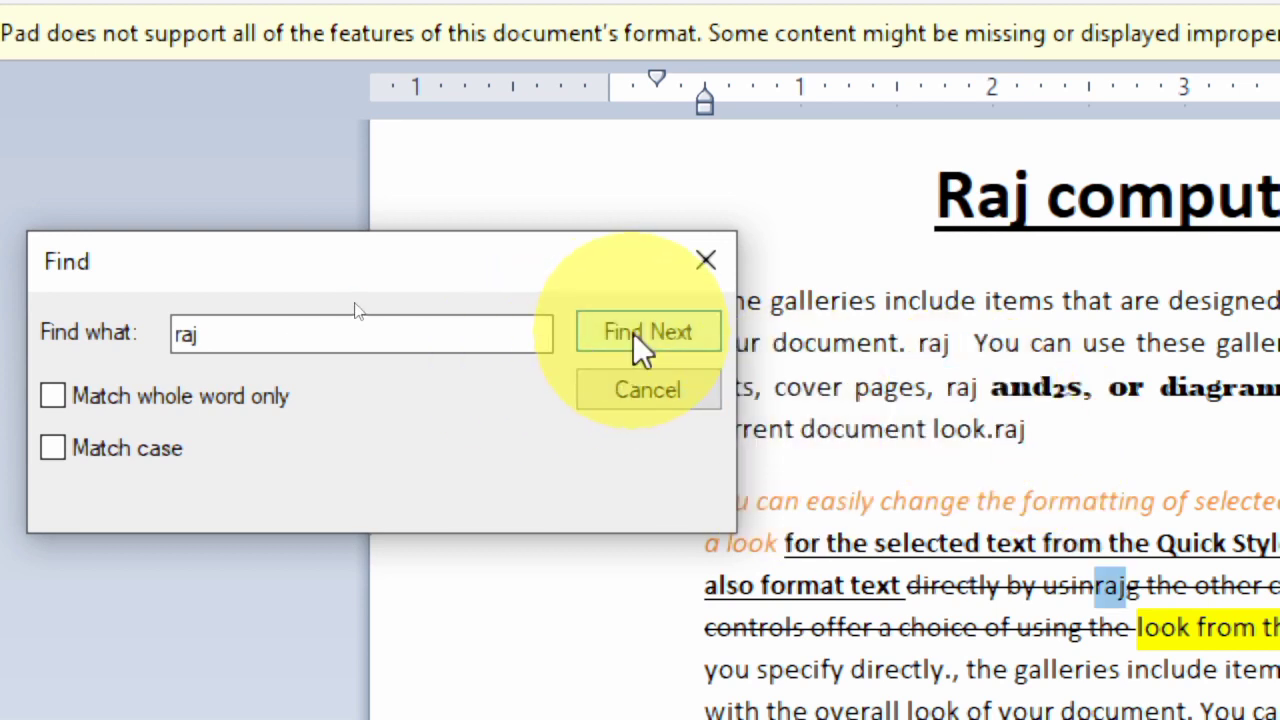
{"action": "left_click", "coordinate": [633, 333]}
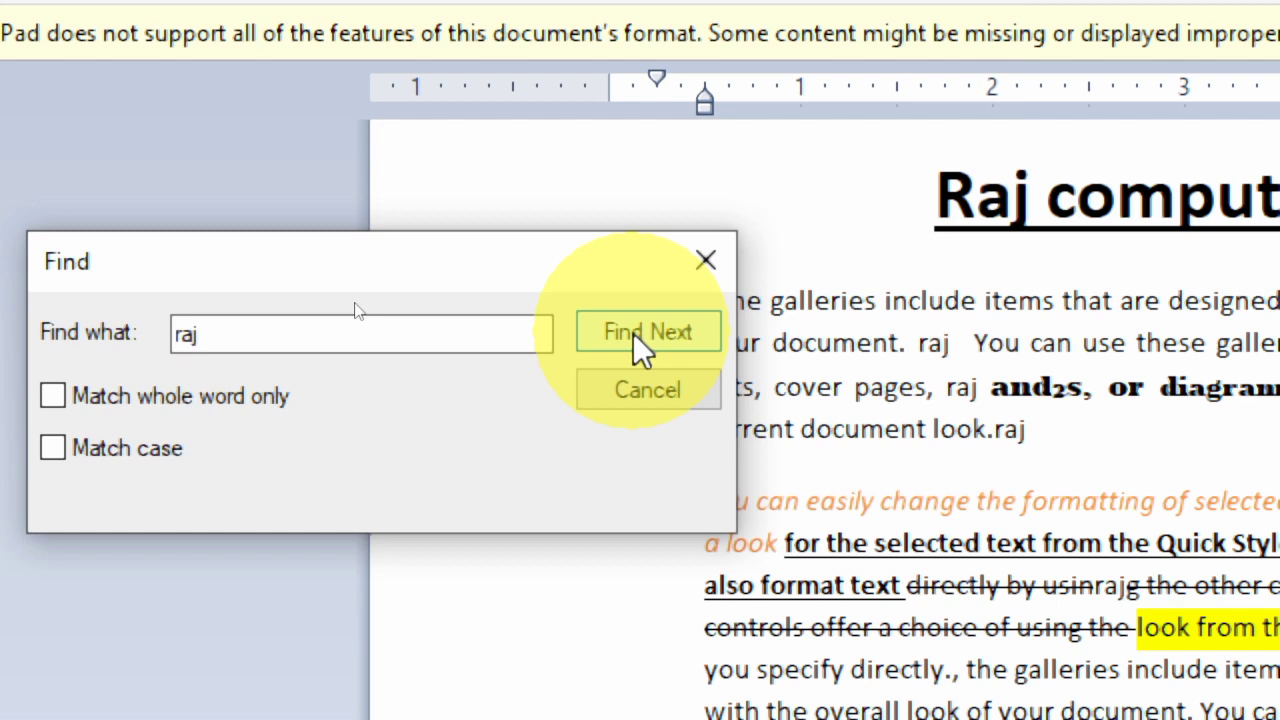
{"action": "left_click", "coordinate": [633, 333]}
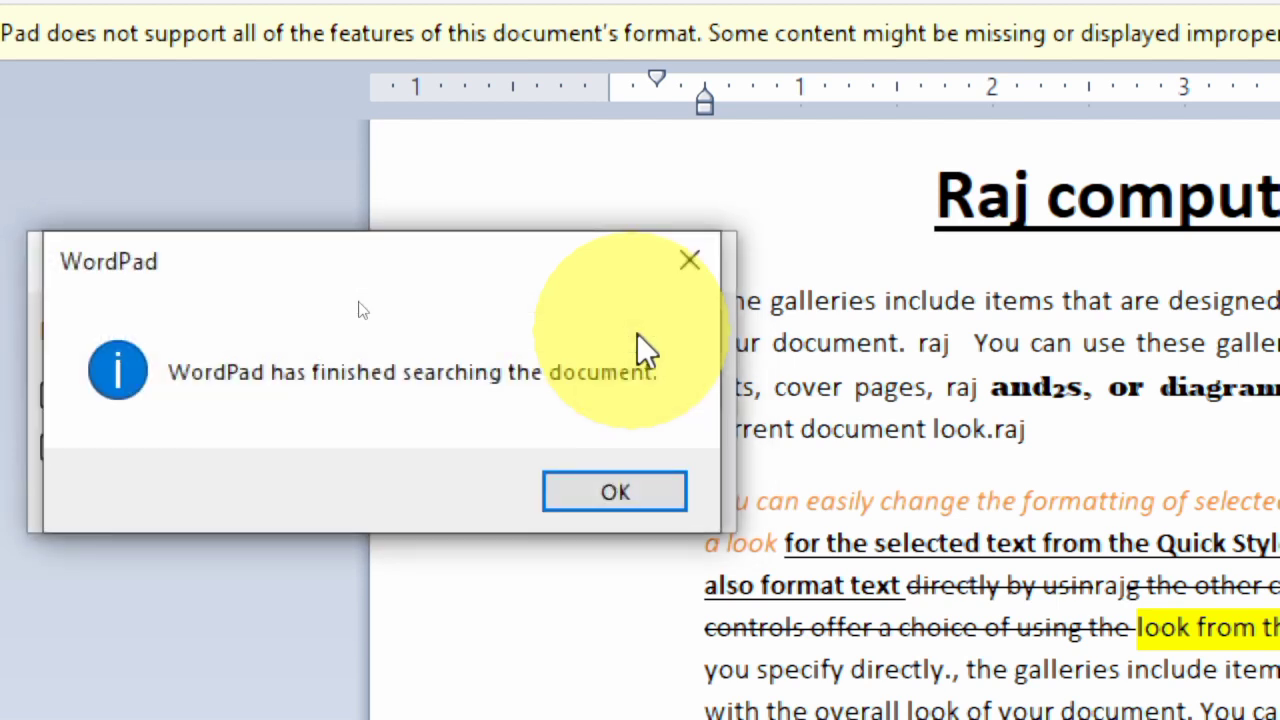
{"action": "left_click", "coordinate": [703, 276]}
{"action": "left_click", "coordinate": [705, 262]}
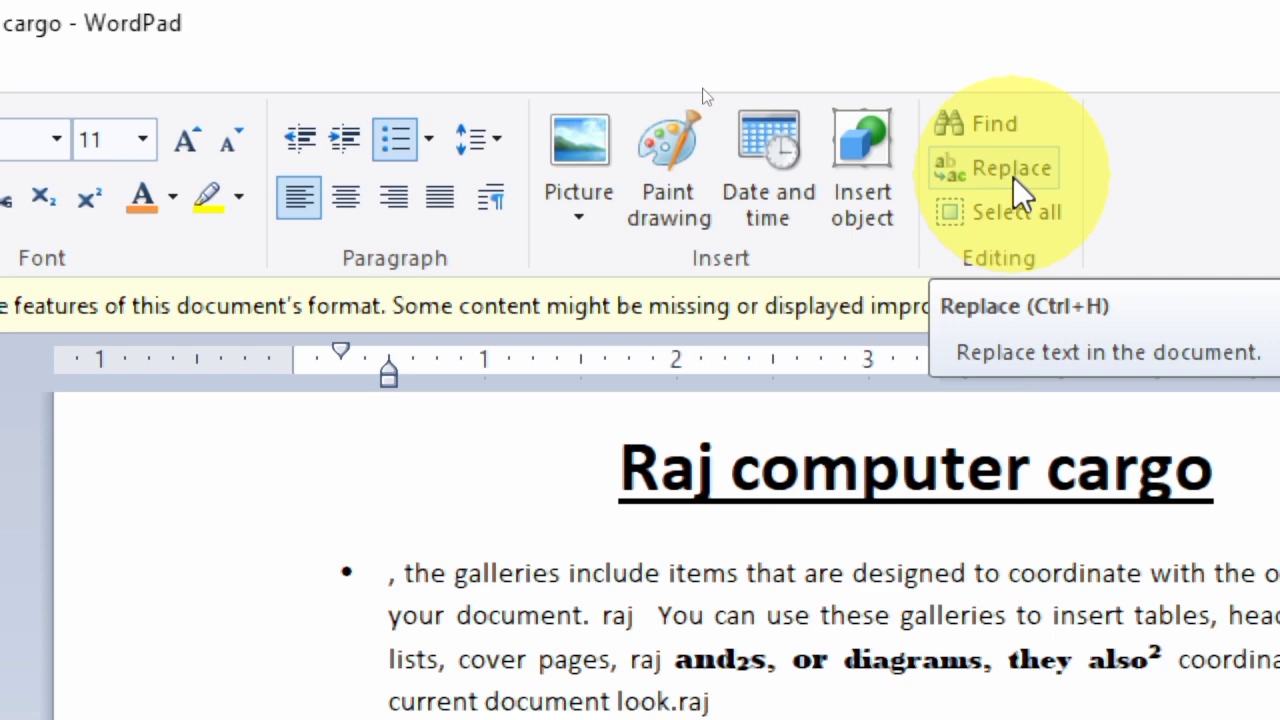
- Replace every occurrence of "raj" in the document with "computer cargo" and close the replace dialog
{"action": "left_click", "coordinate": [1013, 172]}
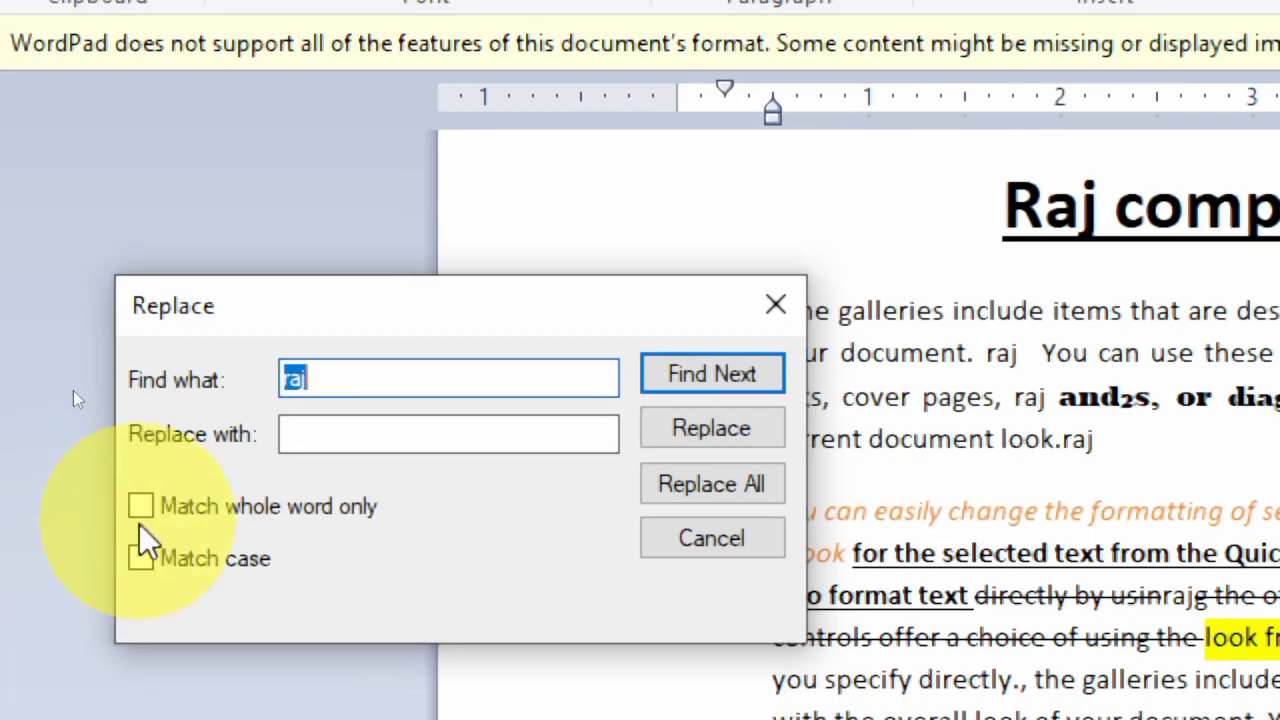
{"action": "left_click", "coordinate": [318, 383]}
{"action": "key", "text": "BackSpace"}
{"action": "key", "text": "BackSpace"}
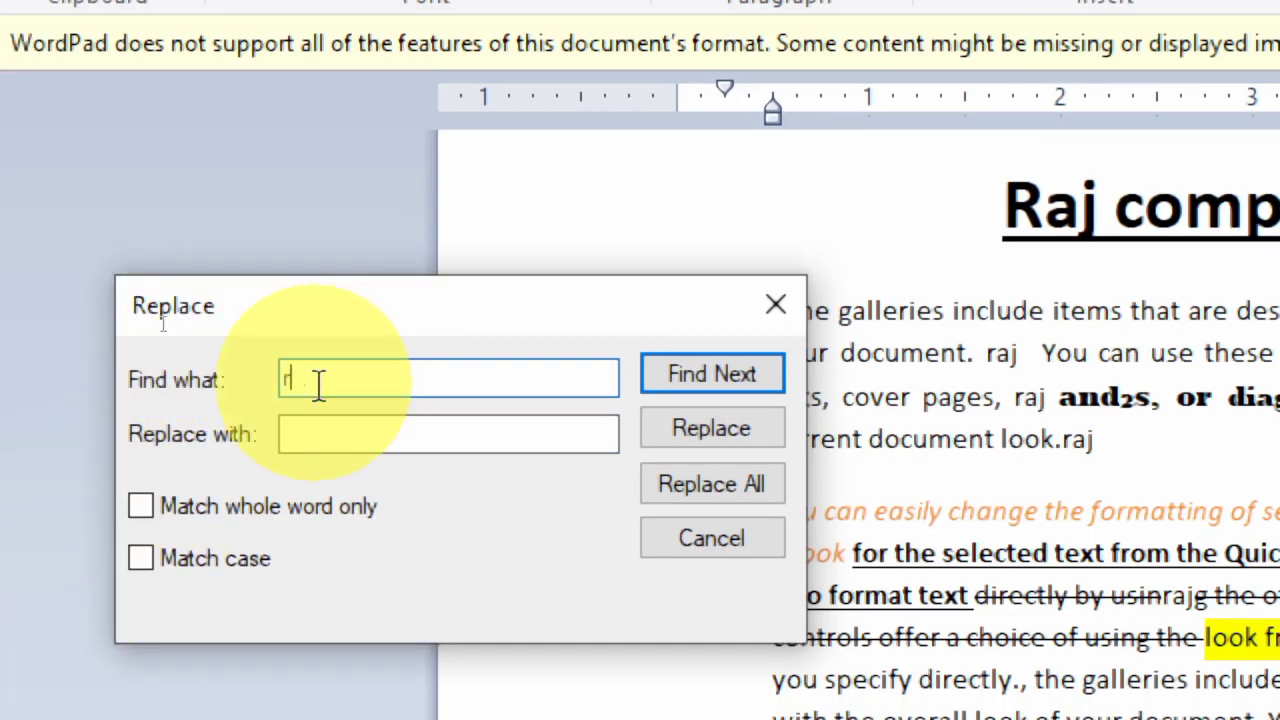
{"action": "key", "text": "BackSpace"}
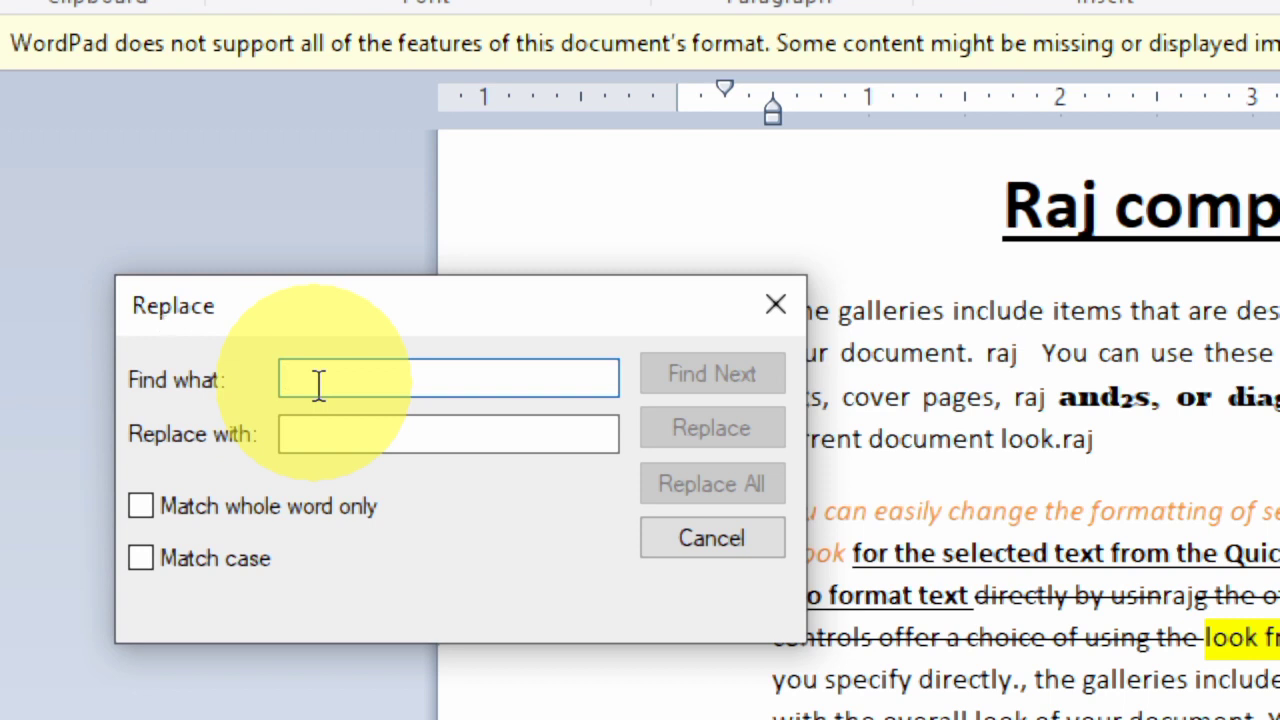
{"action": "type", "text": "raj"}
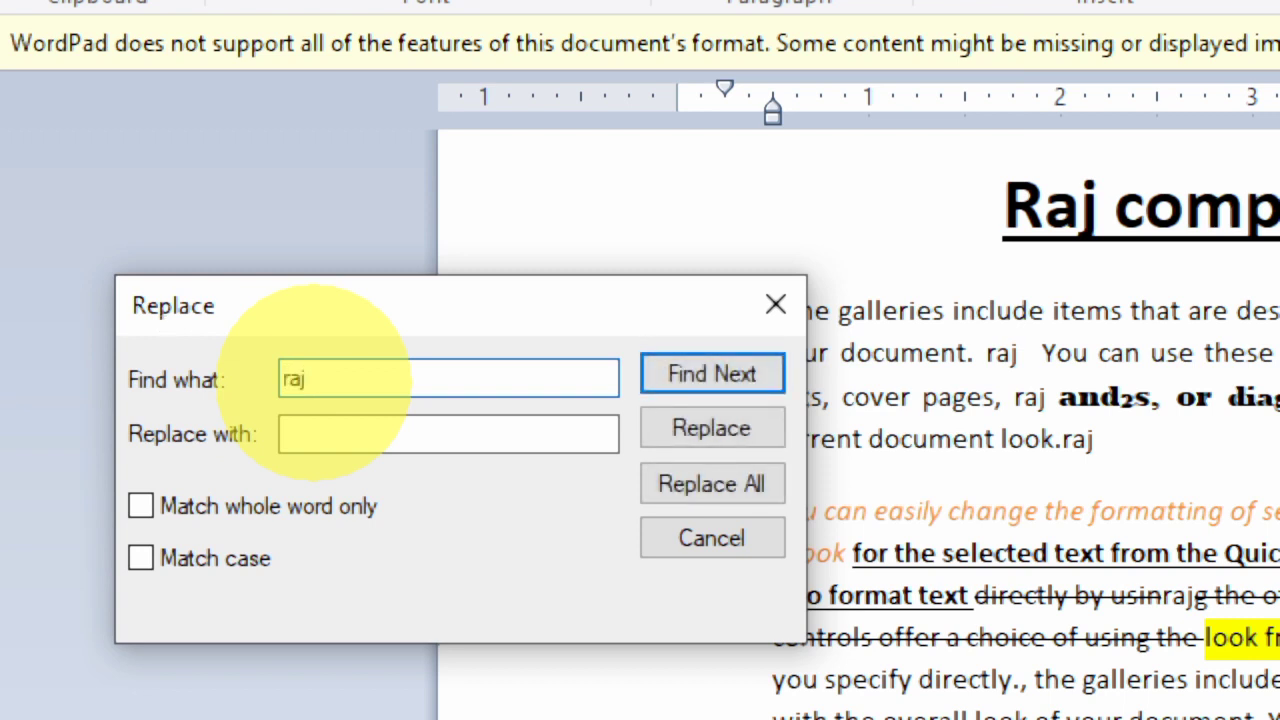
{"action": "left_click", "coordinate": [306, 437]}
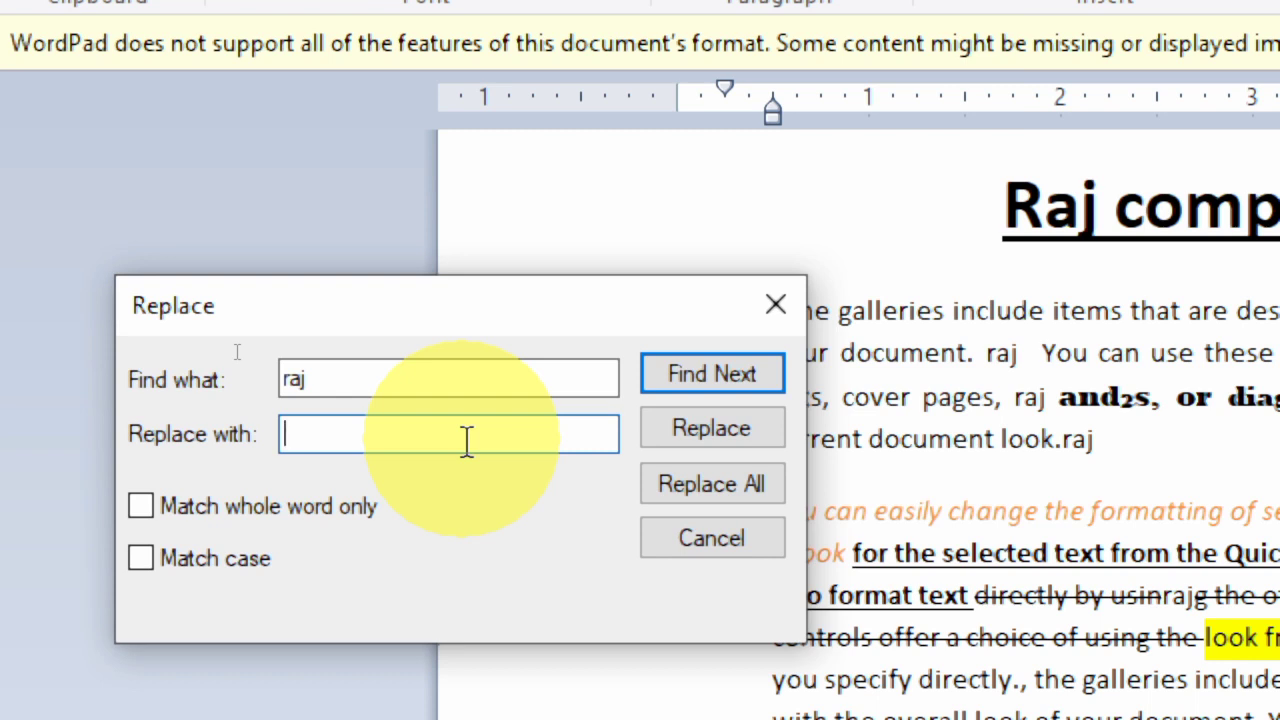
{"action": "type", "text": "computer ca"}
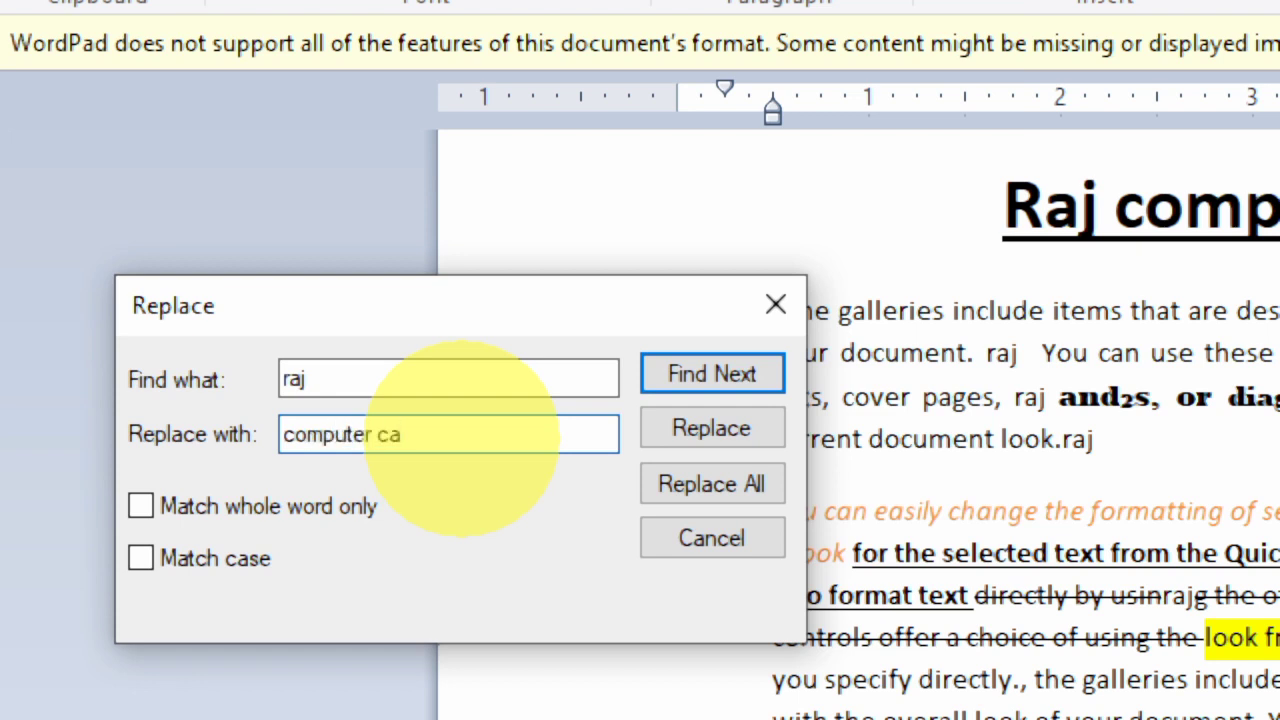
{"action": "type", "text": "rgo"}
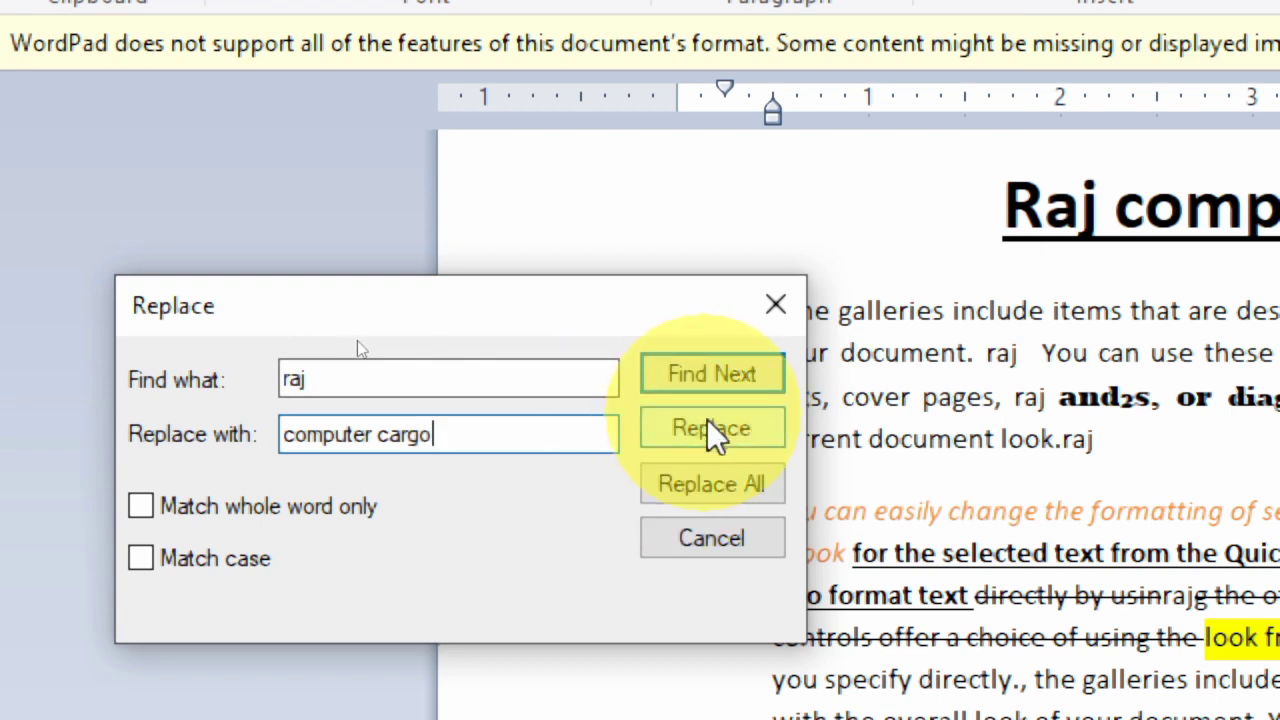
{"action": "left_click", "coordinate": [715, 485]}
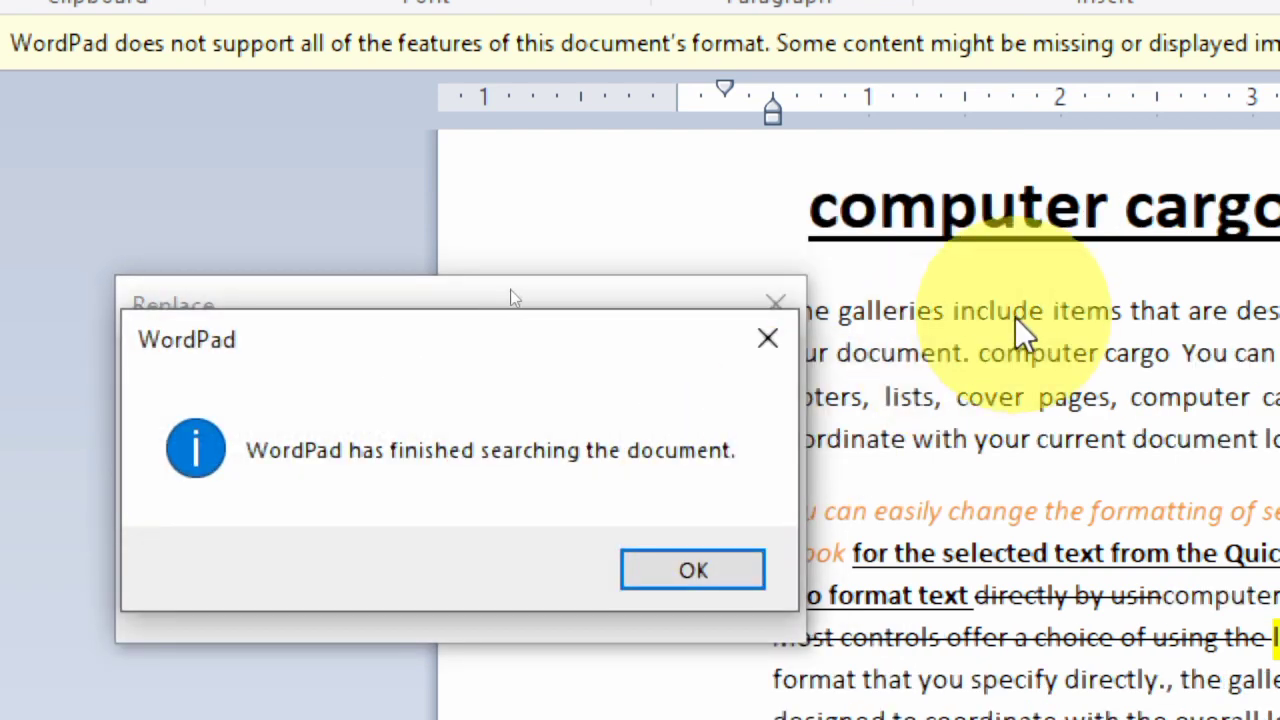
{"action": "left_click", "coordinate": [703, 577]}
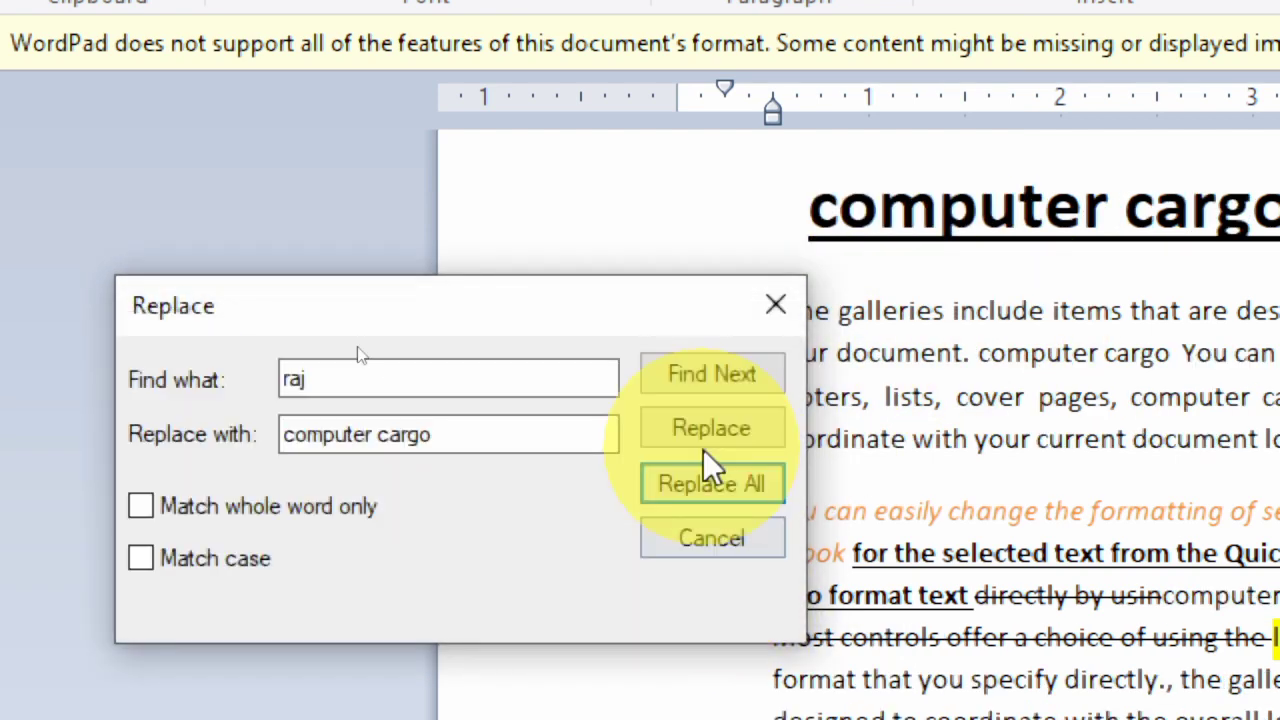
{"action": "left_click", "coordinate": [790, 308]}
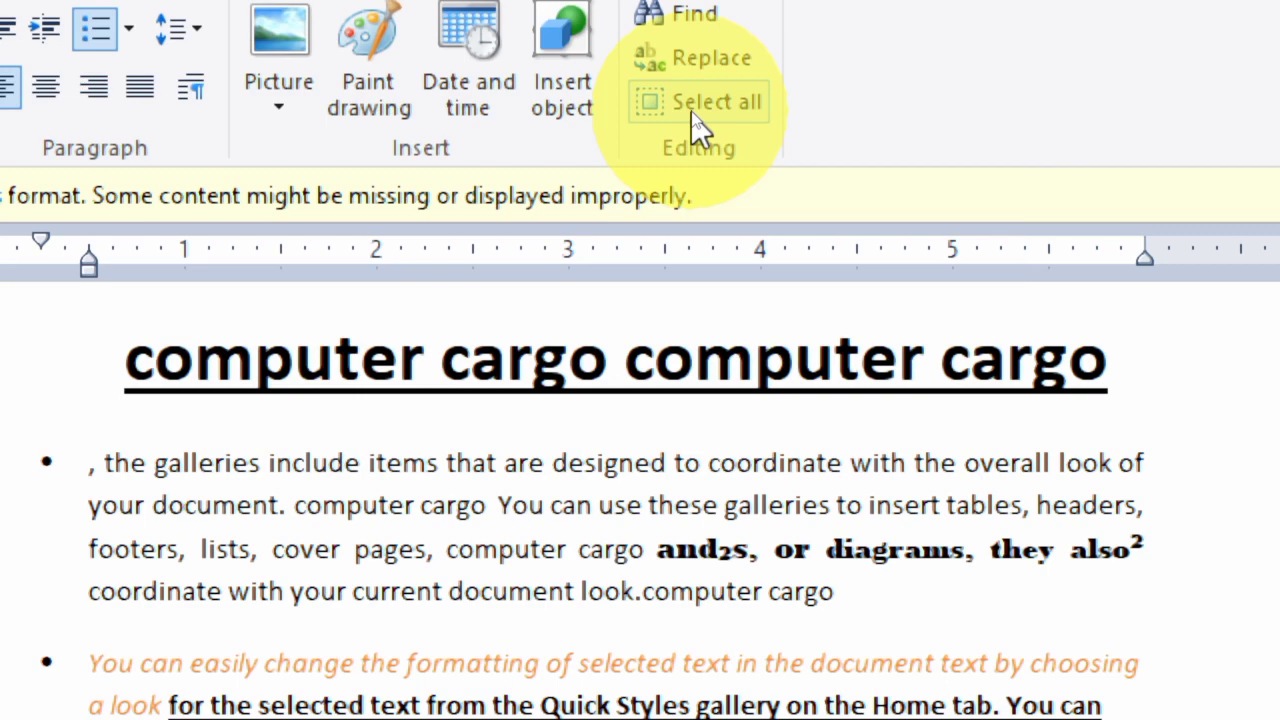
- Select the entire document's content and clear the selection again
{"action": "left_click", "coordinate": [697, 122]}
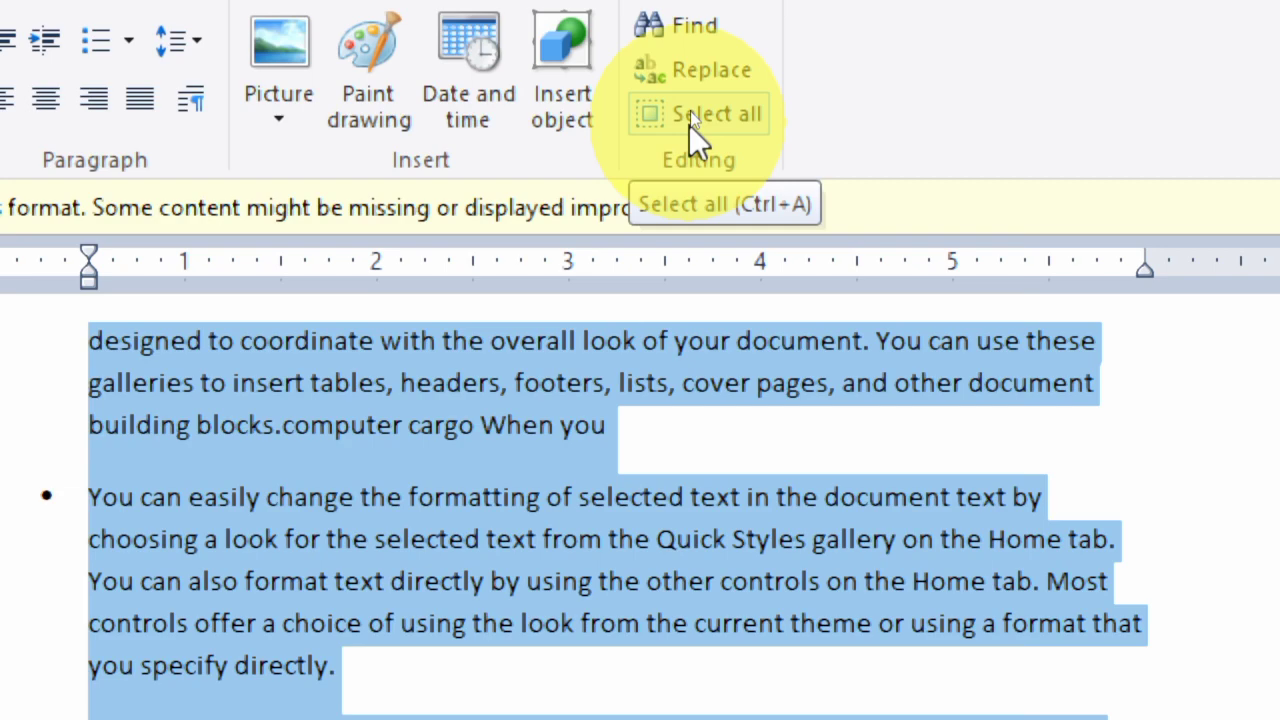
{"action": "left_click", "coordinate": [1272, 498]}
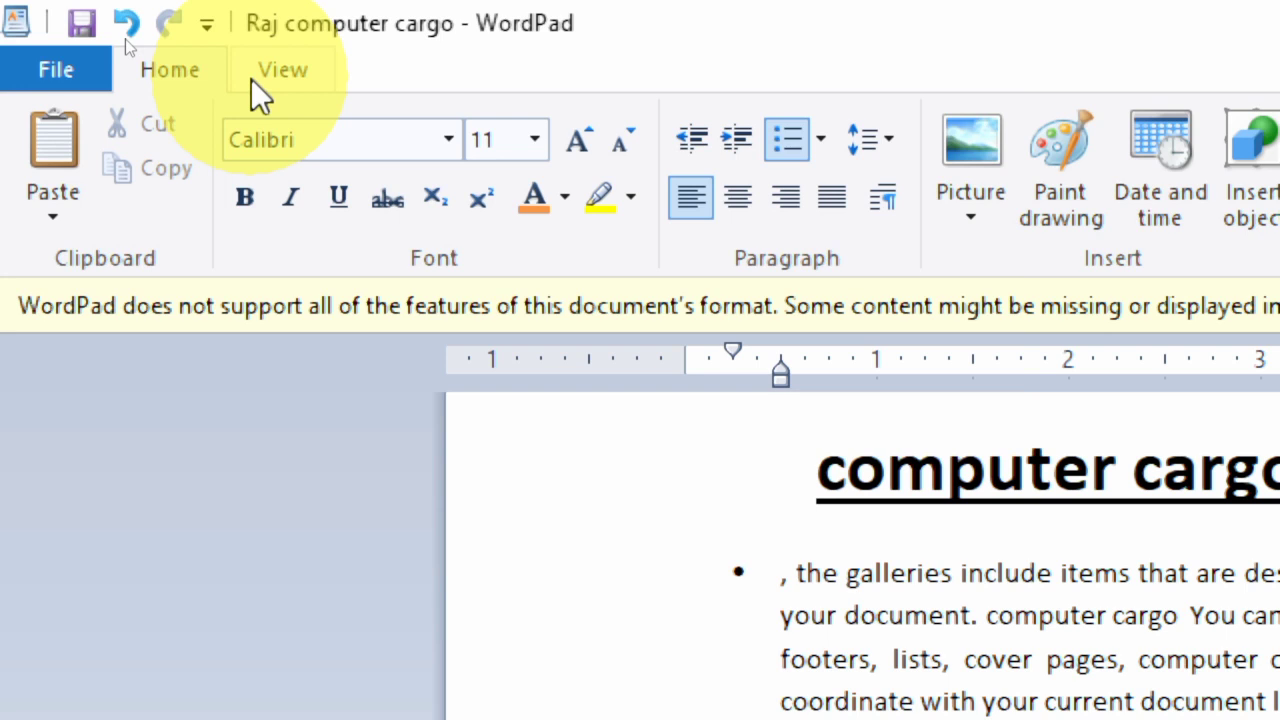
- Select the heading line and enlarge the document view by several zoom levels
{"action": "left_click", "coordinate": [251, 78]}
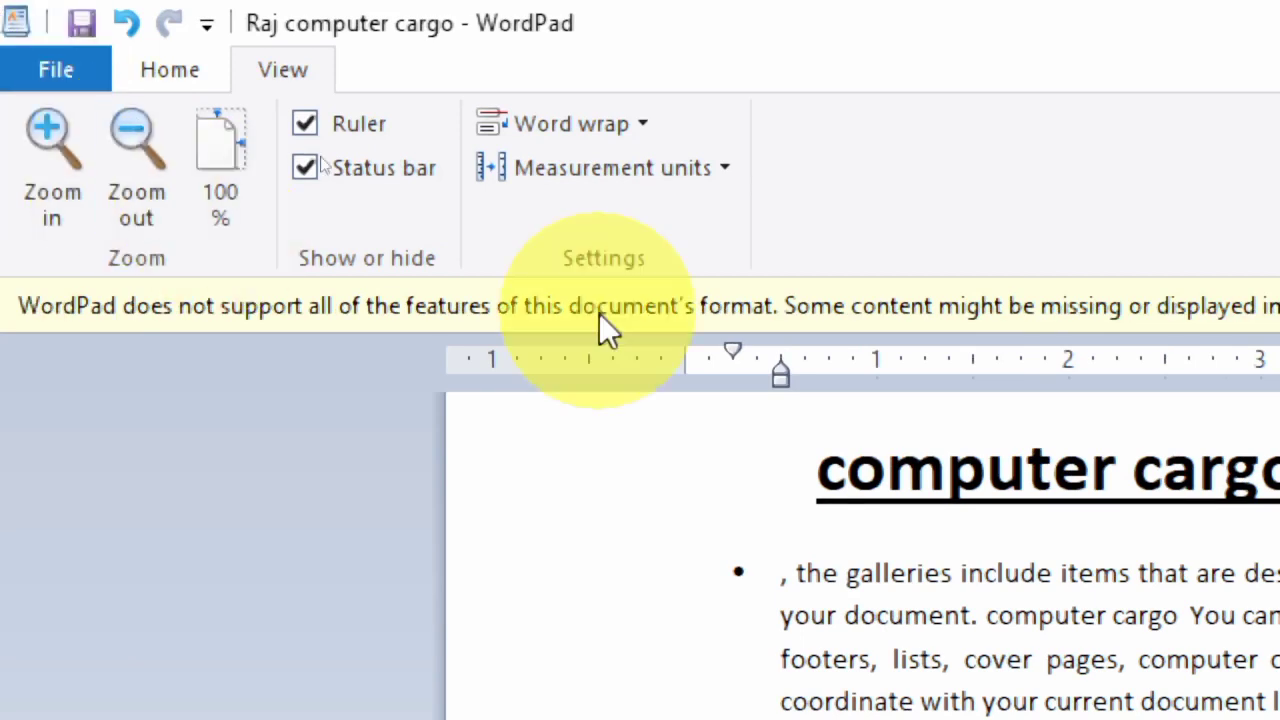
{"action": "left_click", "coordinate": [592, 497]}
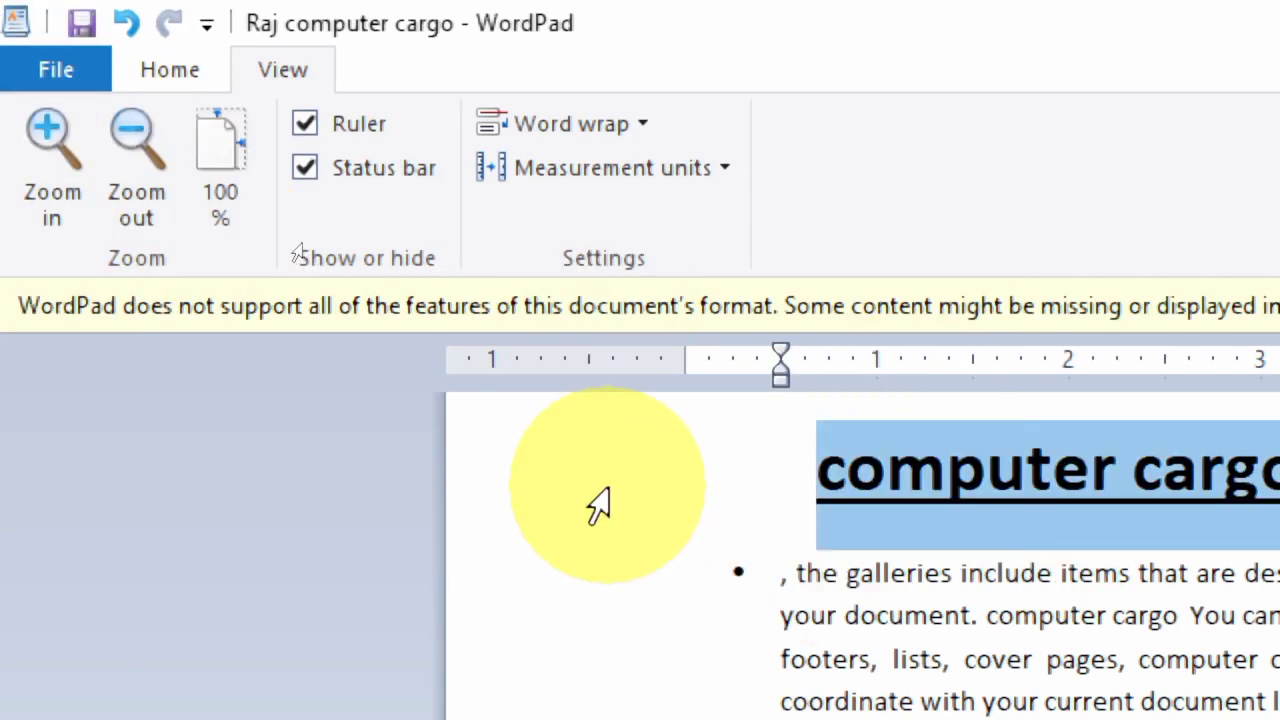
{"action": "left_click", "coordinate": [45, 151]}
{"action": "left_click", "coordinate": [45, 151]}
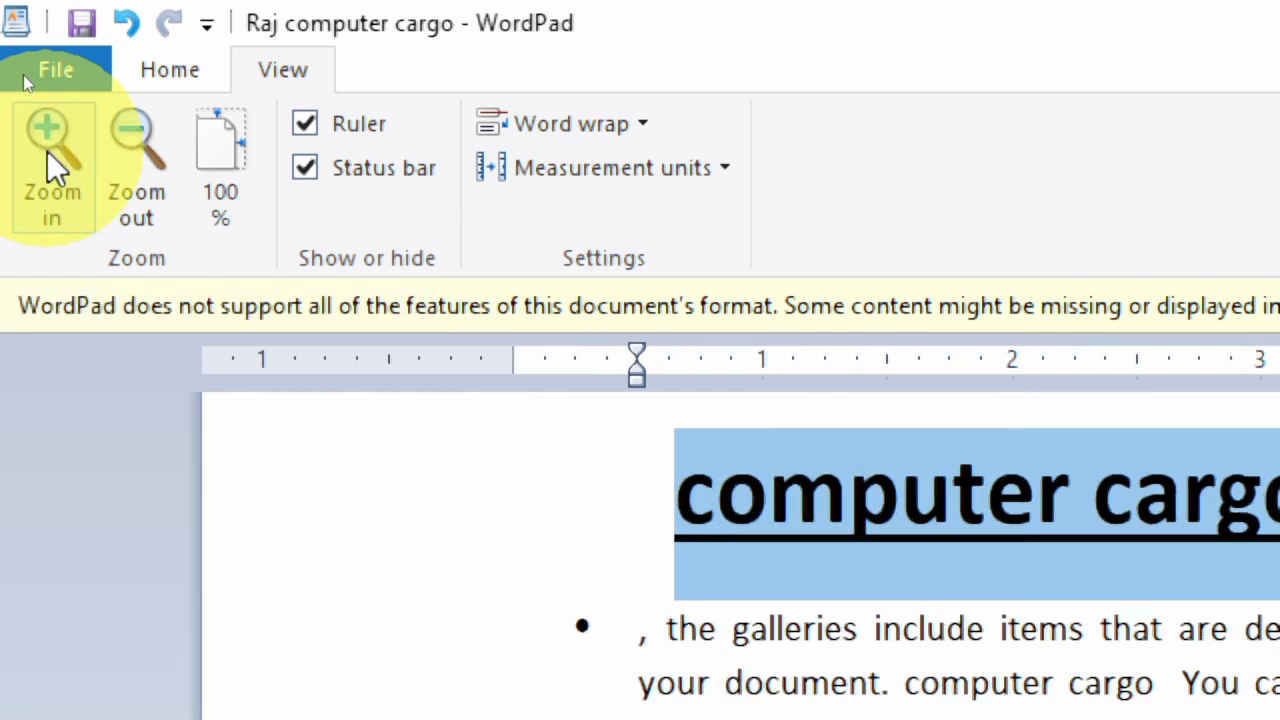
{"action": "left_click", "coordinate": [47, 151]}
{"action": "left_click", "coordinate": [47, 151]}
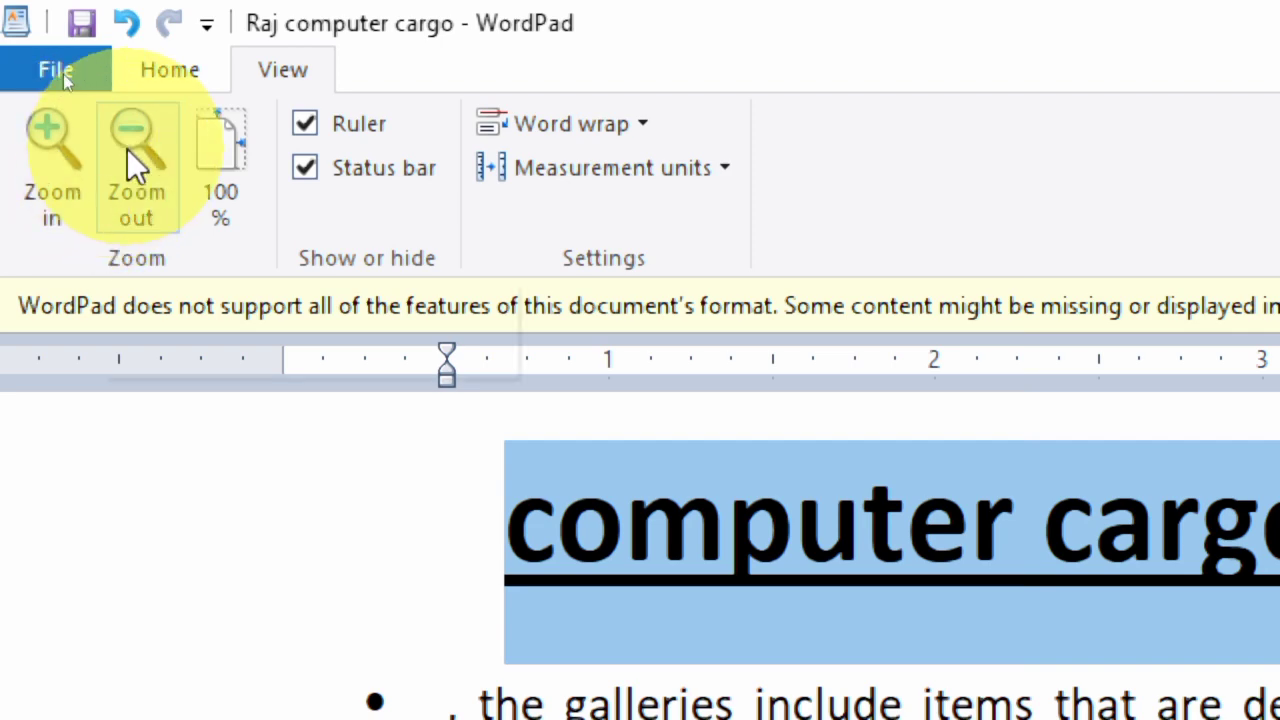
- Zoom the document back out in steps and return the view to 100%
{"action": "left_click", "coordinate": [128, 158]}
{"action": "left_click", "coordinate": [131, 149]}
{"action": "left_click", "coordinate": [131, 149]}
{"action": "left_click", "coordinate": [131, 148]}
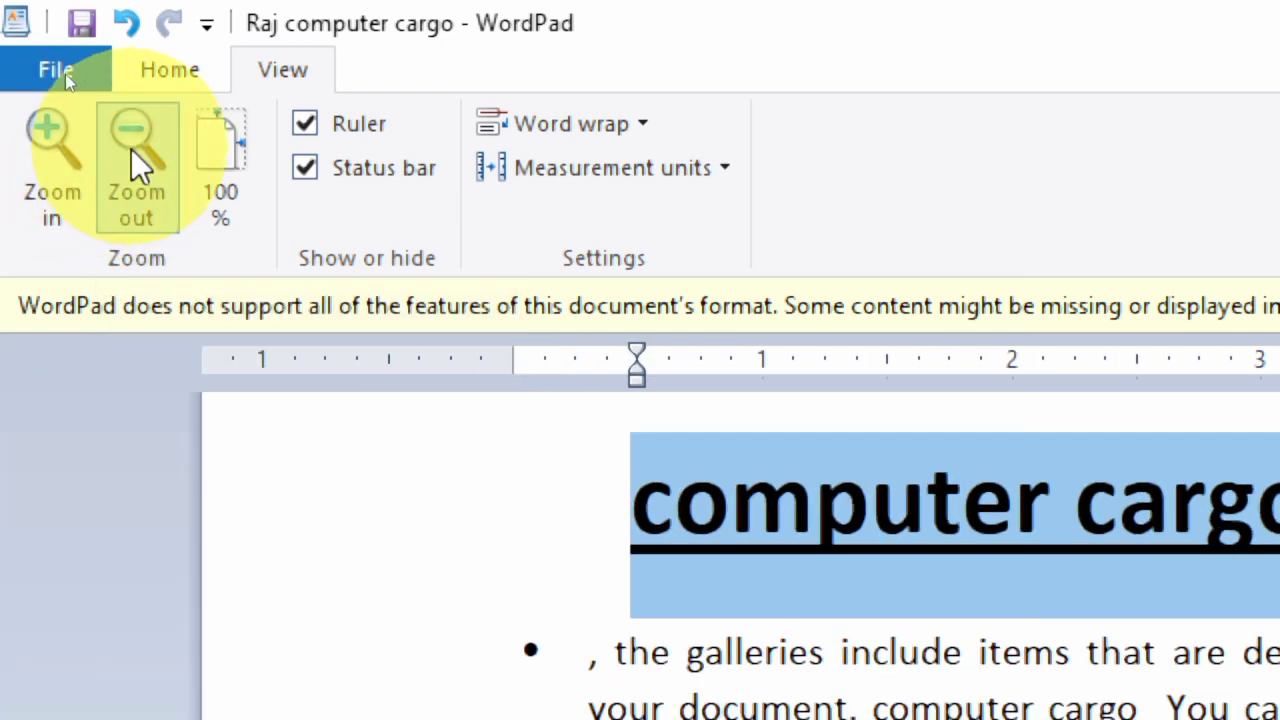
{"action": "left_click", "coordinate": [131, 148]}
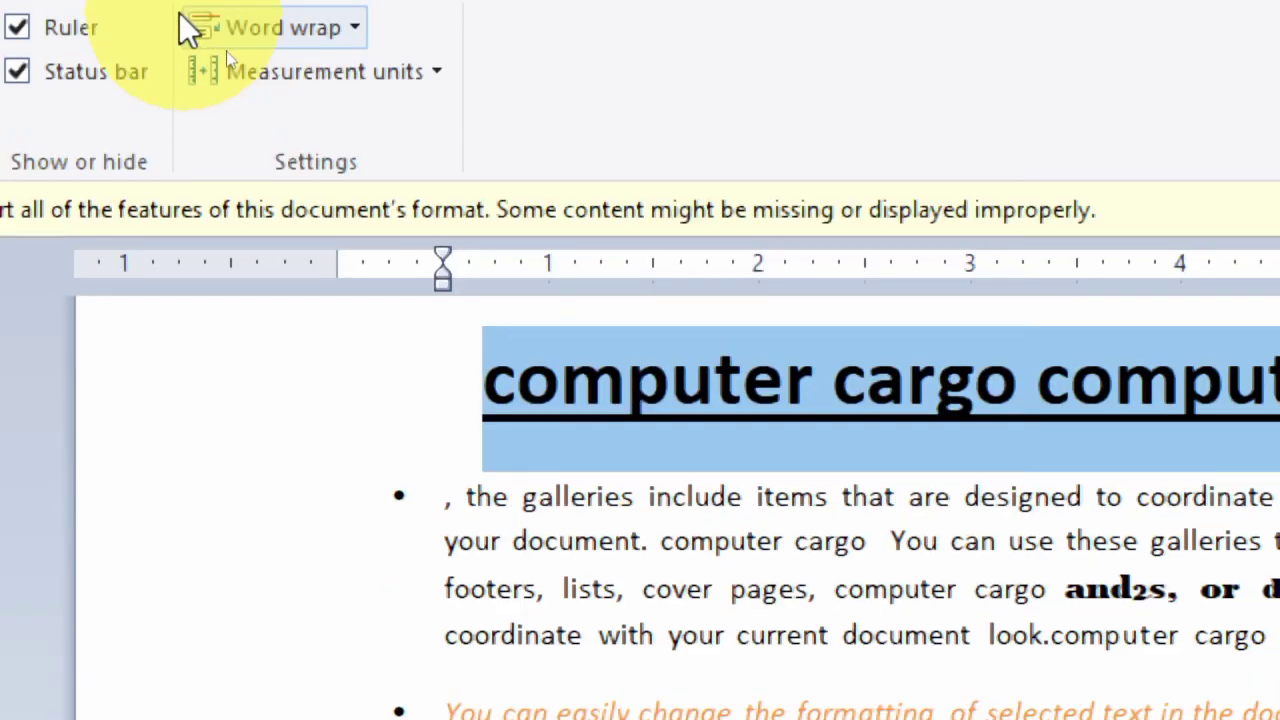
{"action": "left_click", "coordinate": [98, 62]}
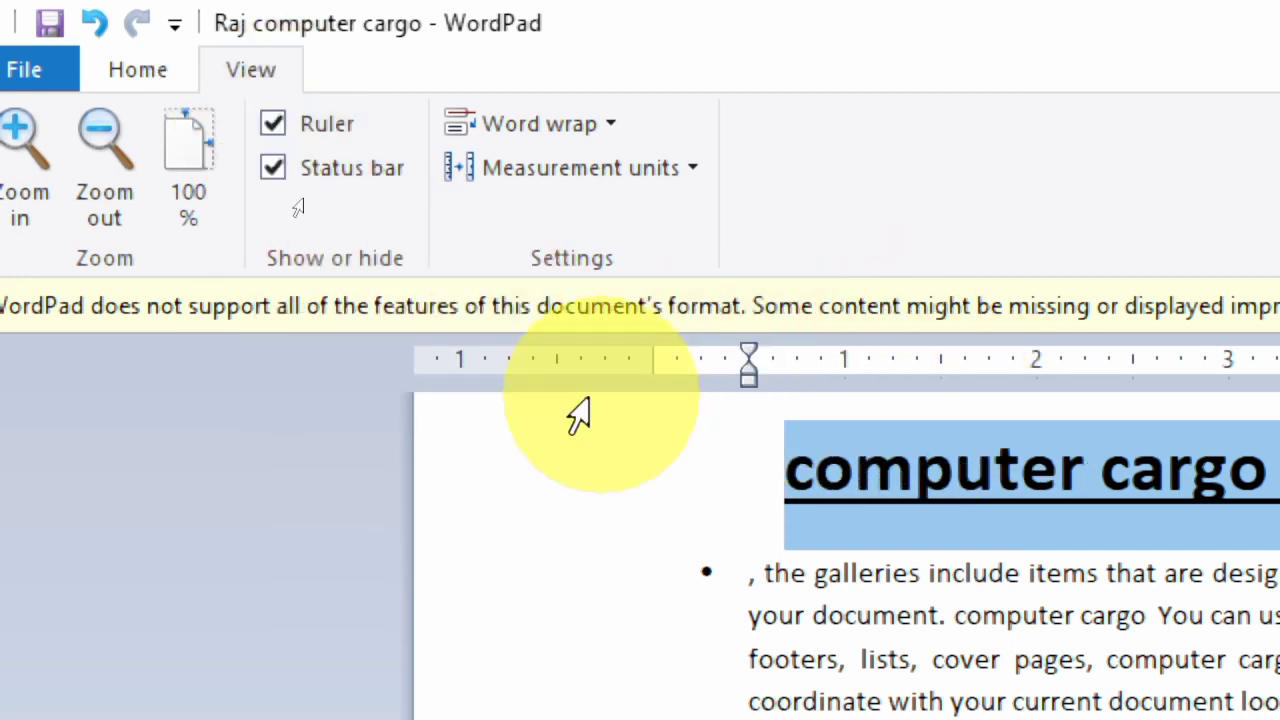
- Hide the ruler and show it again, and toggle the display of the status bar
{"action": "left_click", "coordinate": [275, 122]}
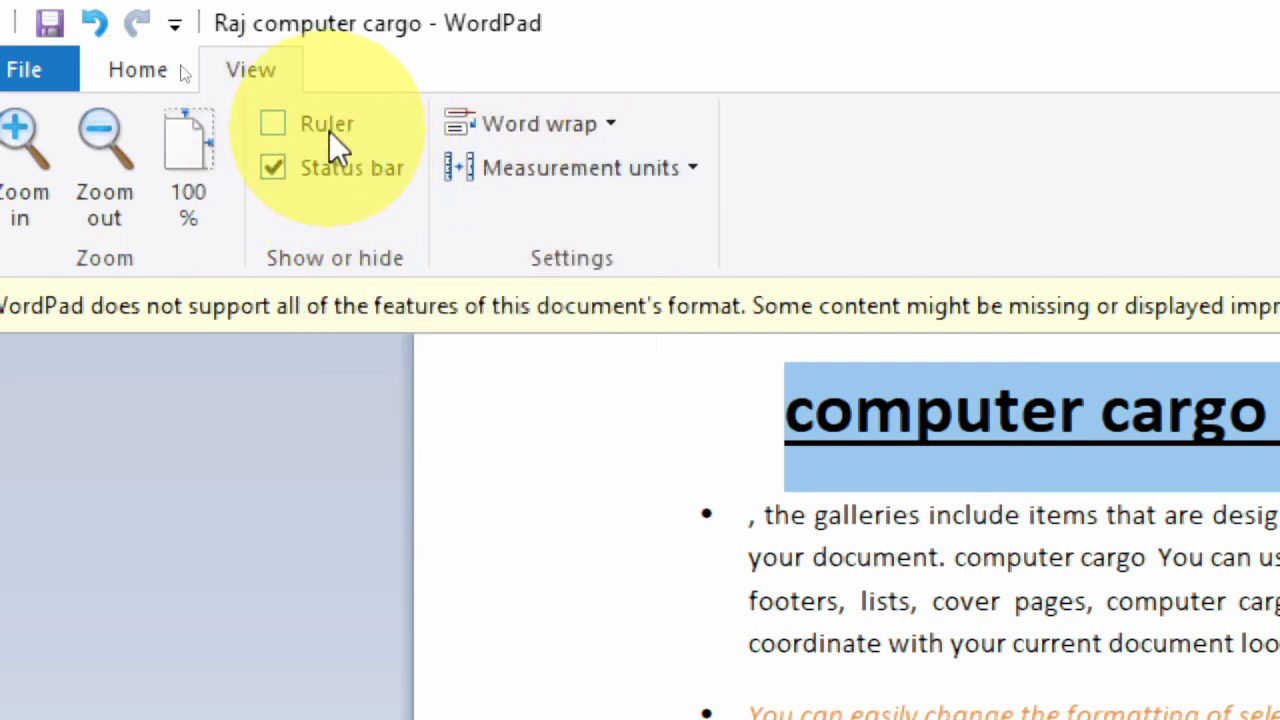
{"action": "left_click", "coordinate": [276, 128]}
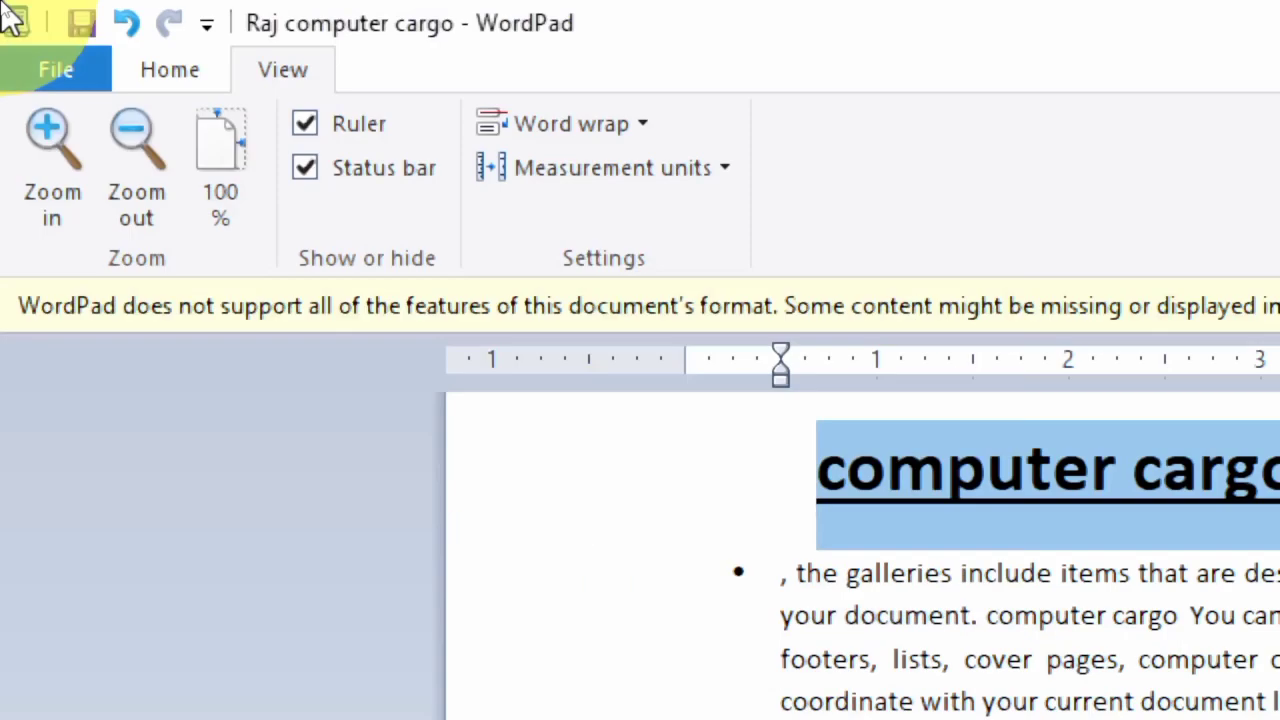
{"action": "left_click", "coordinate": [309, 171]}
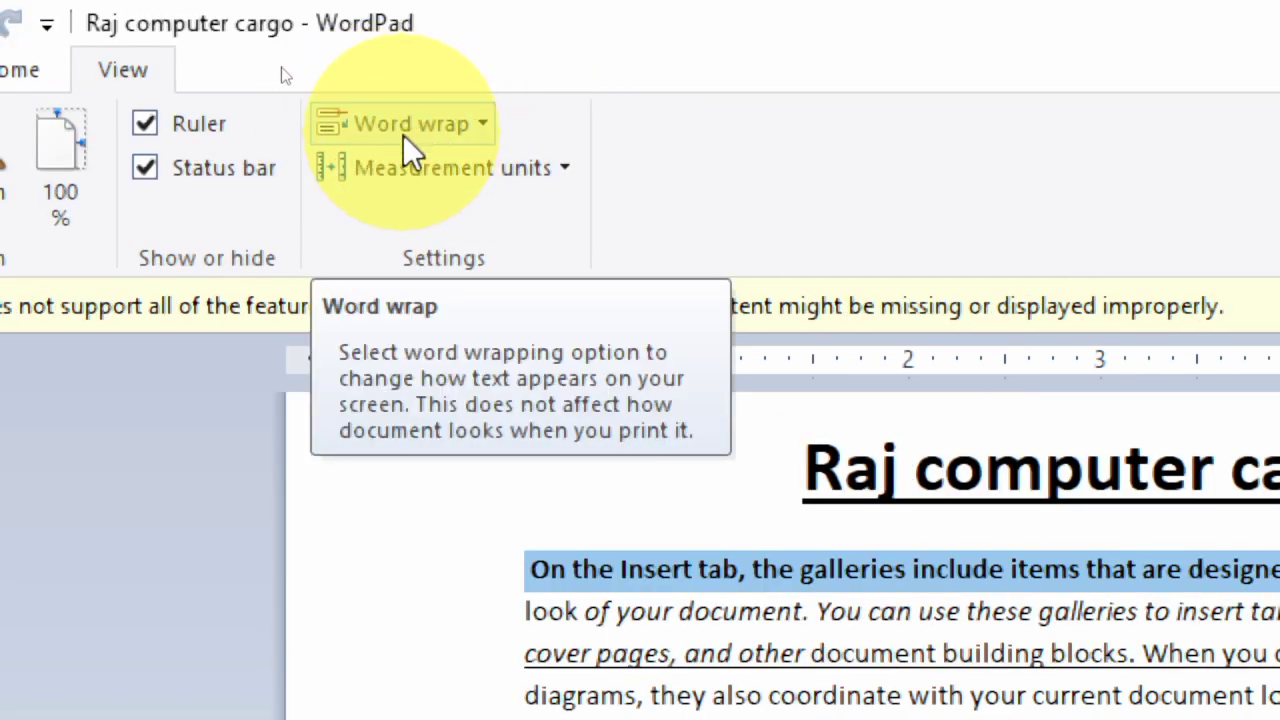
- Examine the available word wrap options and leave the current choice in place
{"action": "left_click", "coordinate": [479, 126]}
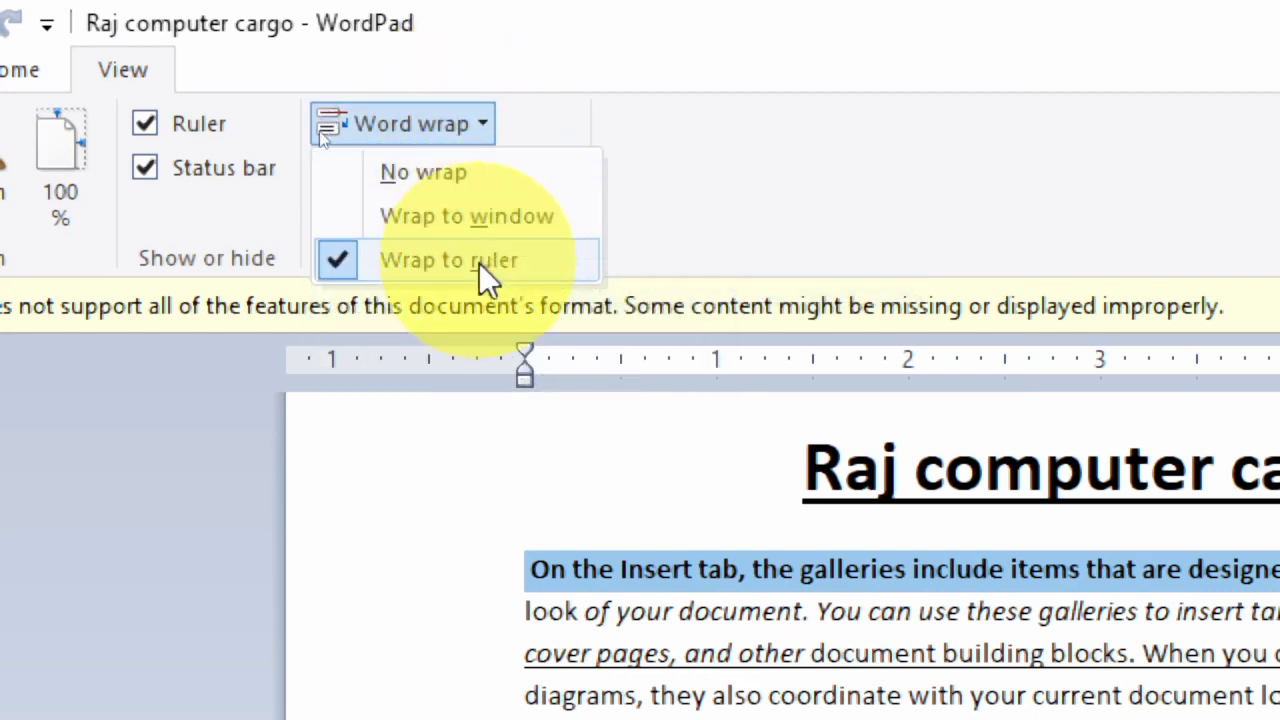
{"action": "left_click", "coordinate": [414, 472]}
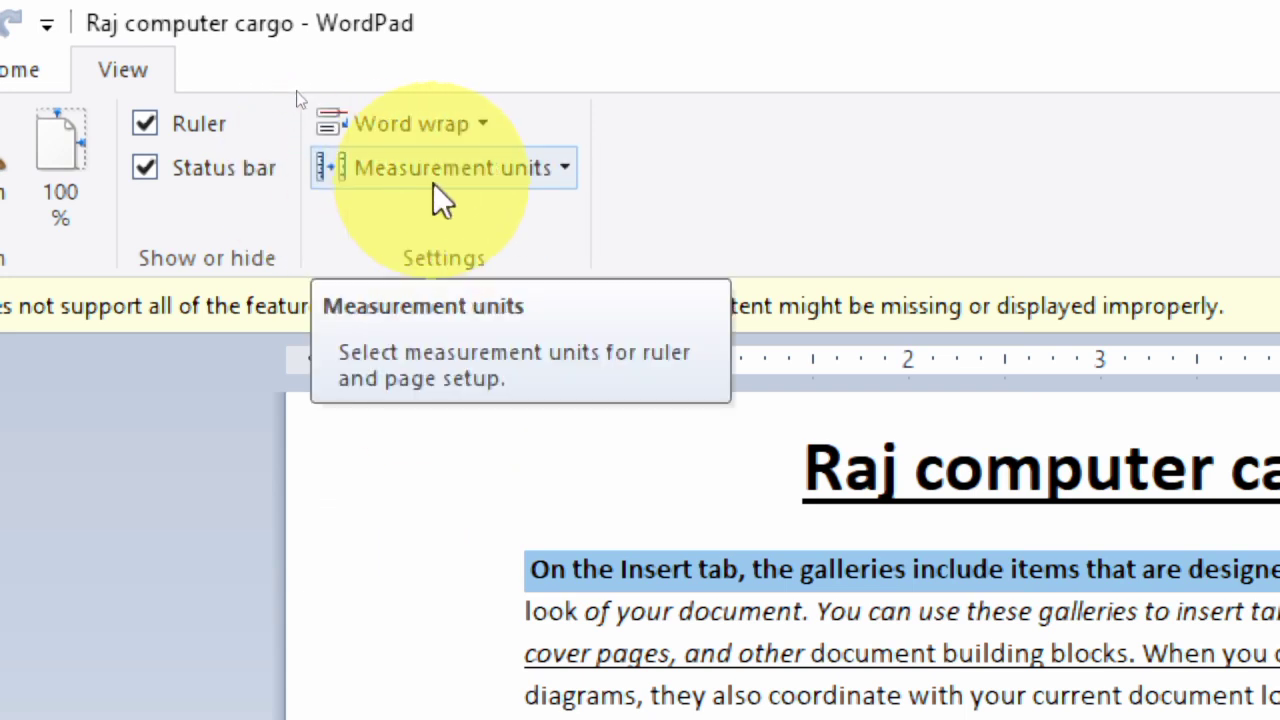